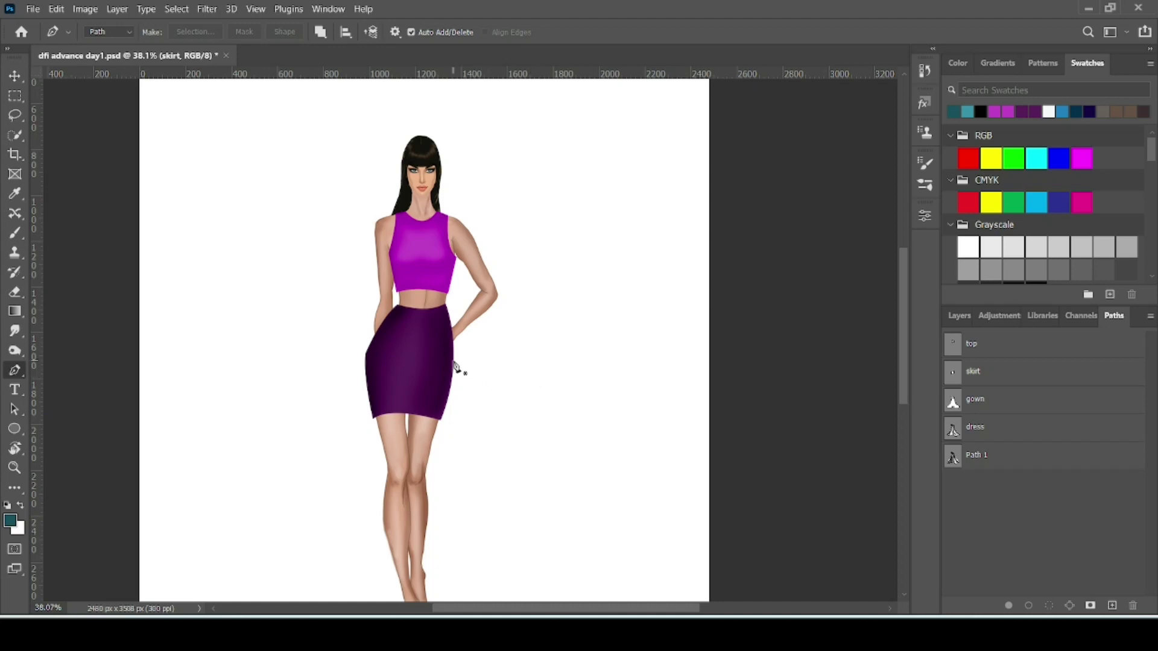
- Zoom from 38% to 143% and pan so the purple skirt's hem fills the view
scroll(443, 362, up, 1)
scroll(442, 361, up, 3)
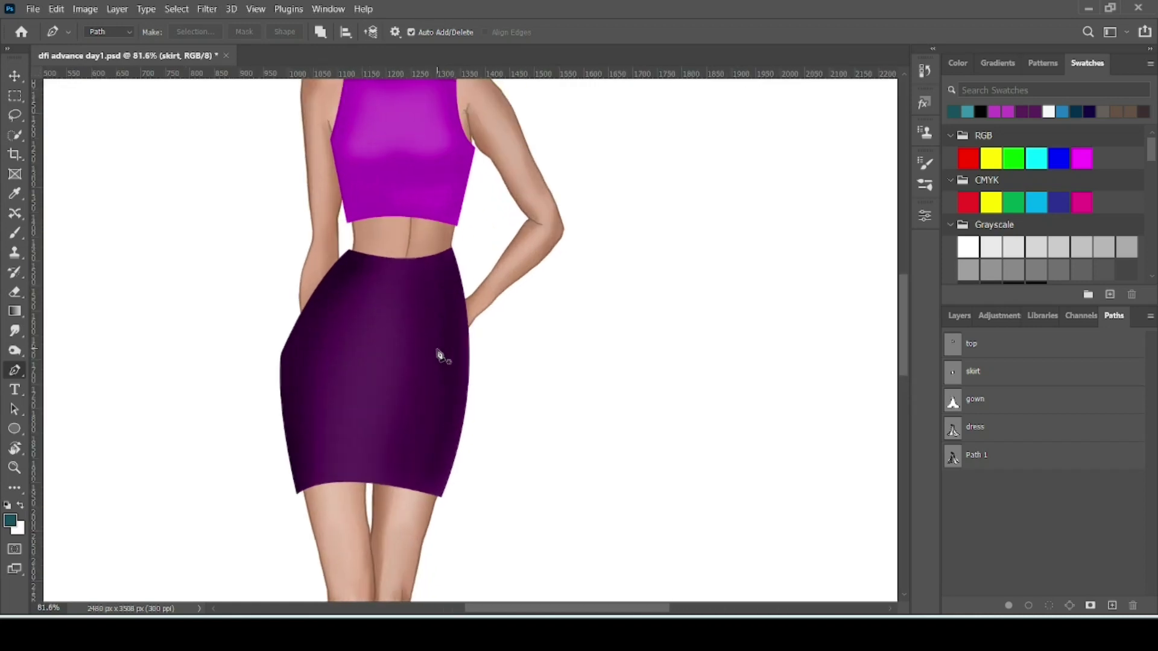
scroll(439, 355, up, 1)
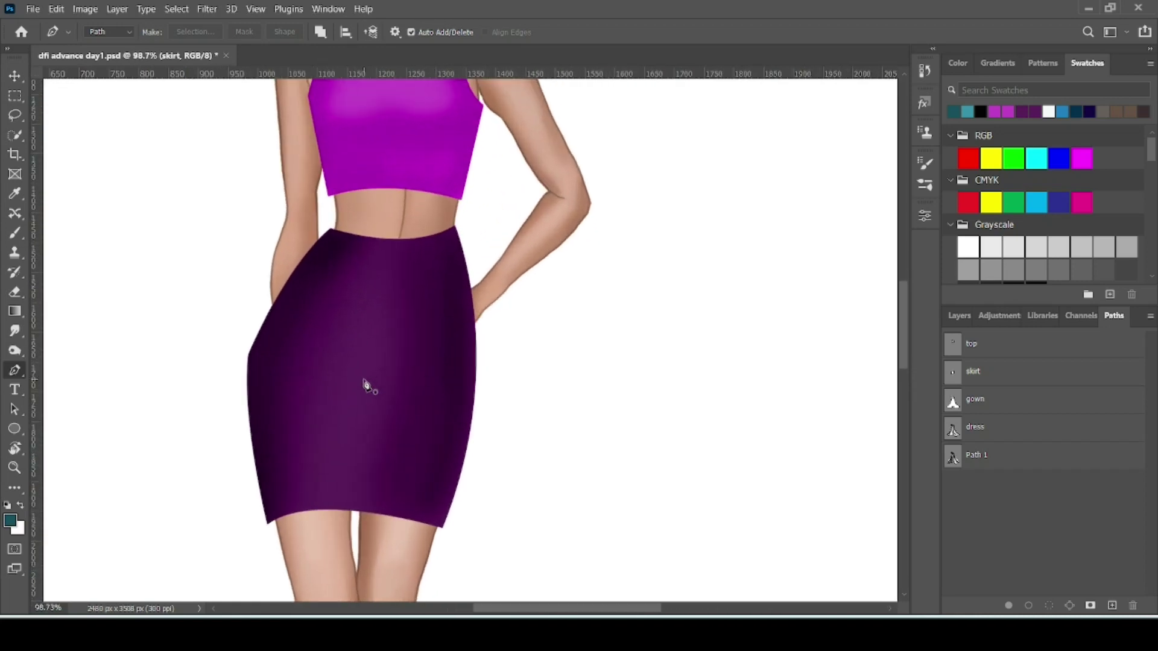
drag(323, 379, 450, 405)
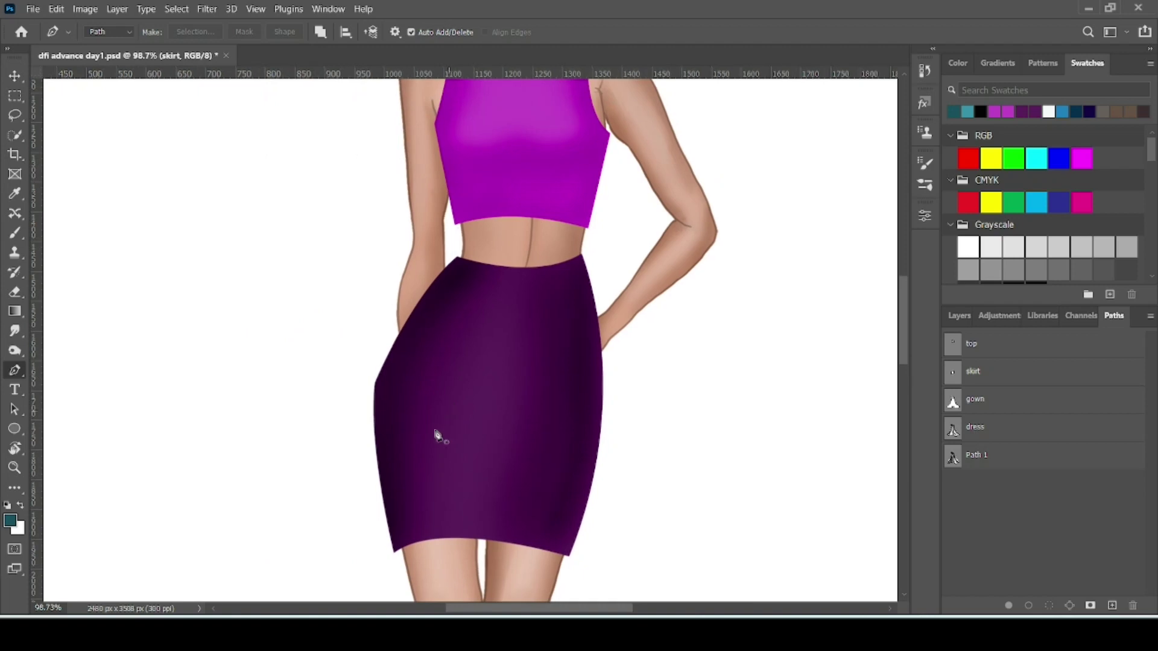
scroll(426, 498, up, 2)
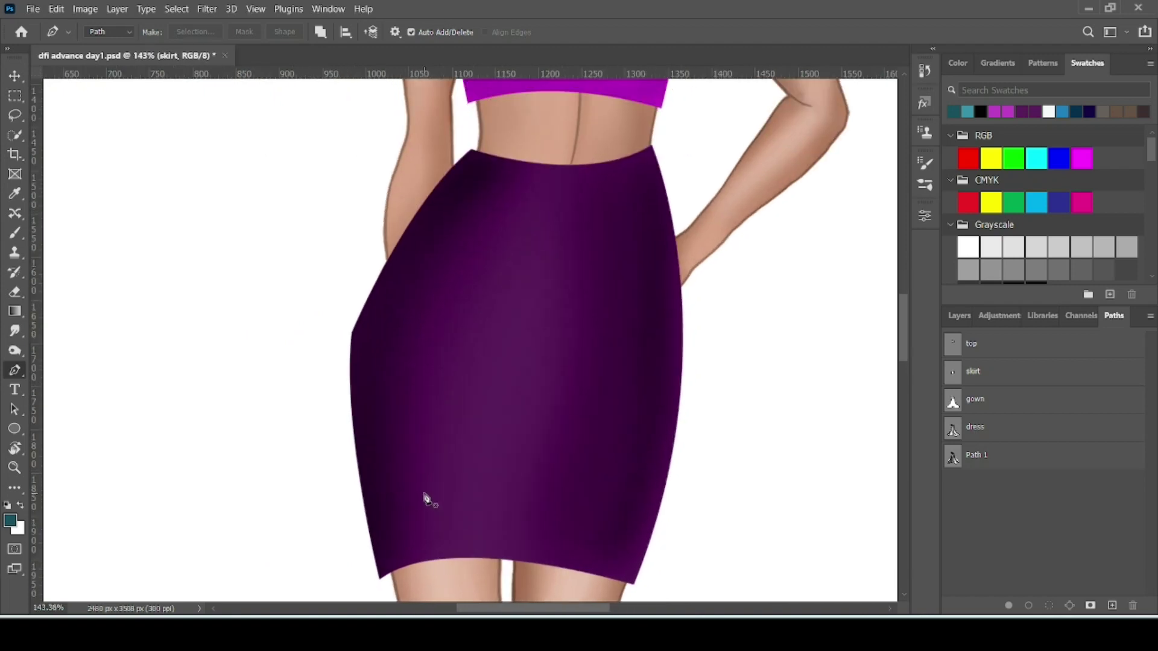
drag(427, 499, 422, 395)
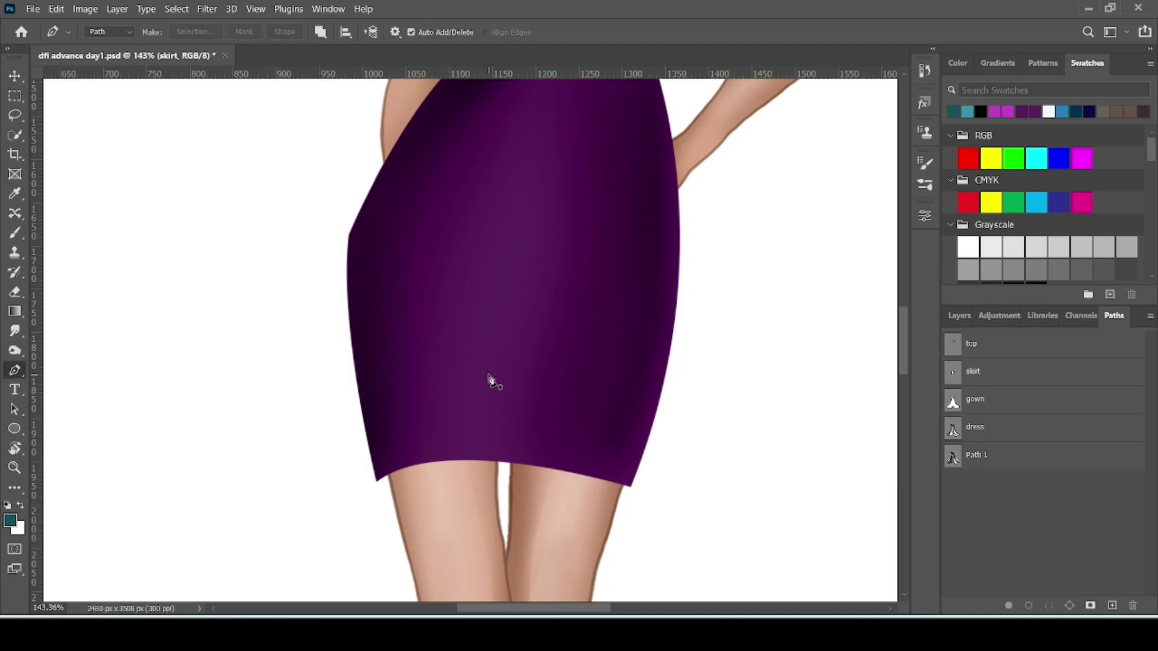
- Draw a closed diamond path just above the skirt hem with the Pen tool
click(495, 417)
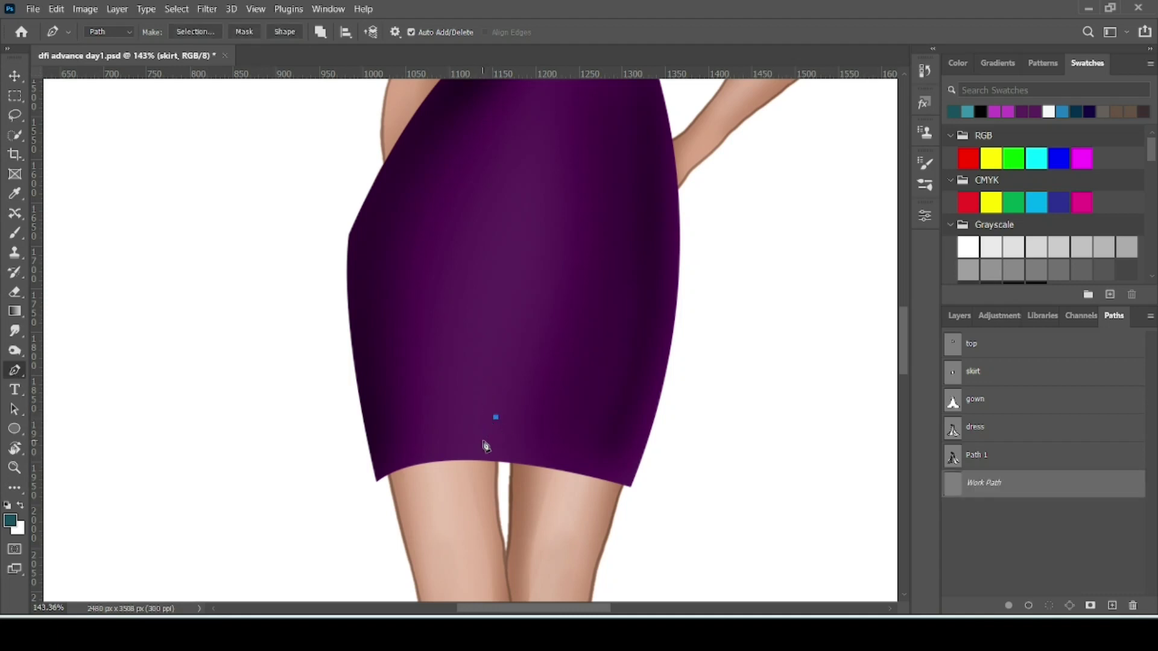
click(485, 438)
click(497, 457)
click(505, 439)
click(496, 418)
- Alt-drag copies of the diamond to the right and left to form a row along the hem
drag(505, 443, 609, 452)
drag(621, 451, 634, 453)
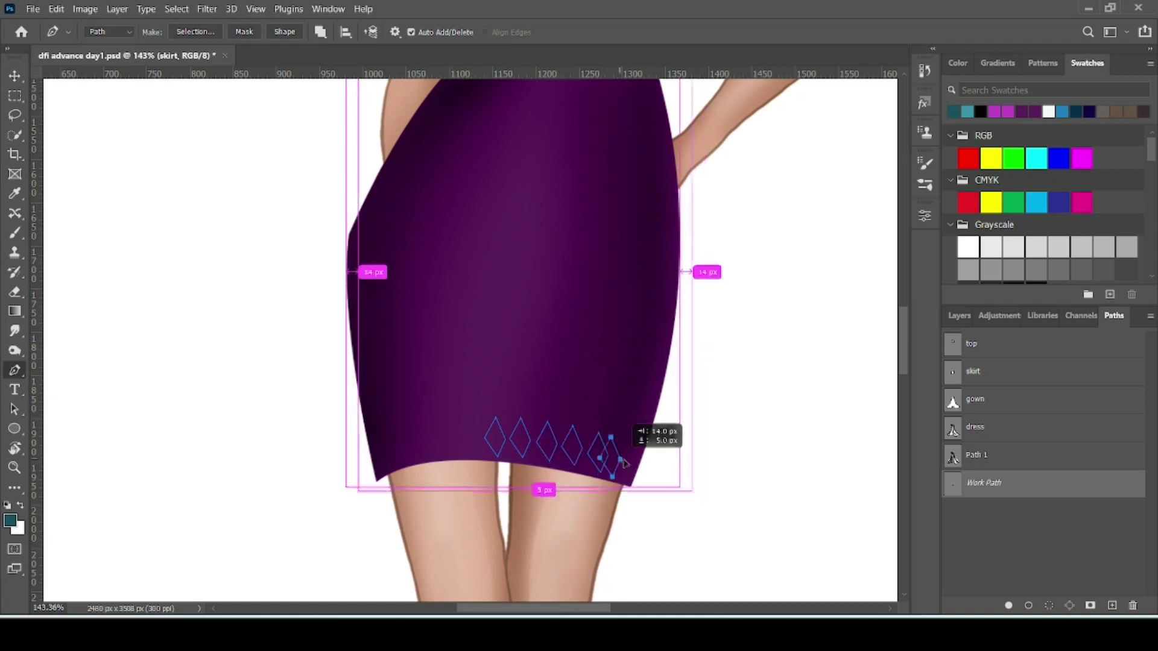
click(485, 442)
drag(486, 442, 434, 440)
drag(435, 440, 384, 445)
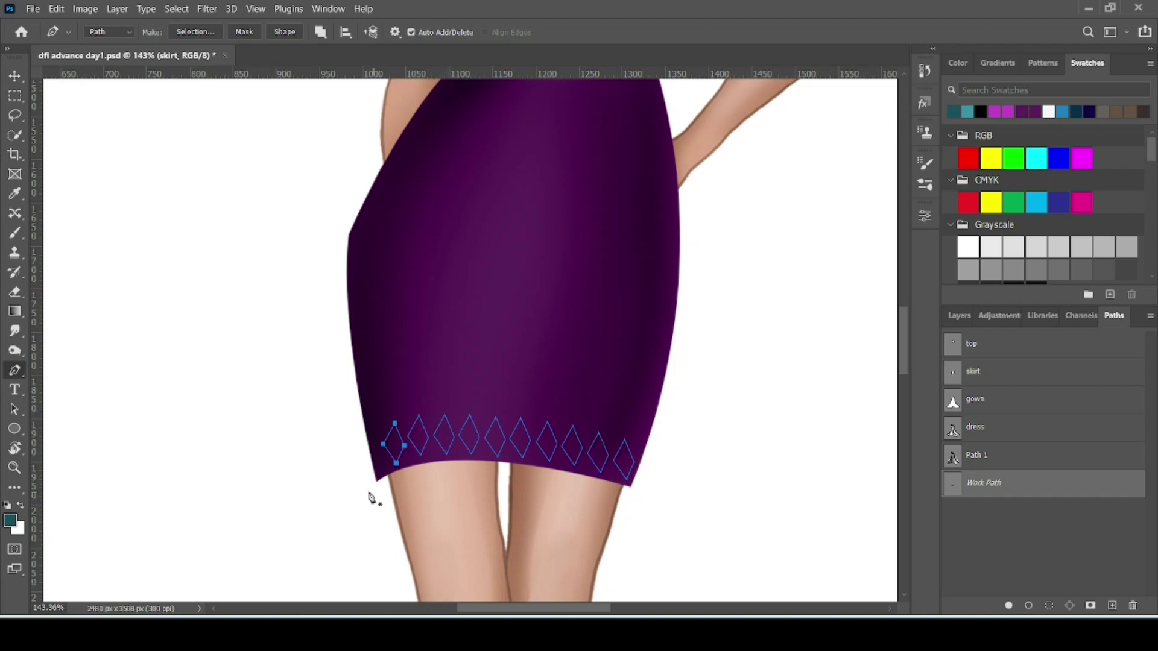
scroll(410, 429, up, 2)
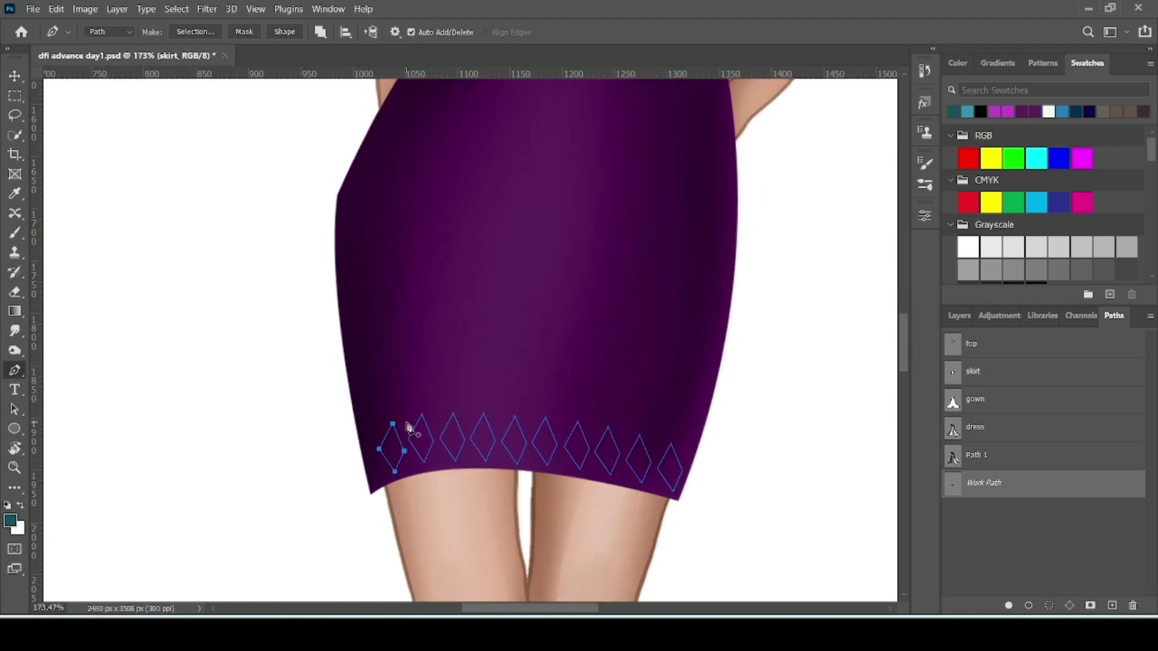
- Rotate the first diamond on the left so it follows the hem's curve
click(382, 454)
click(382, 454)
key(ctrl+t)
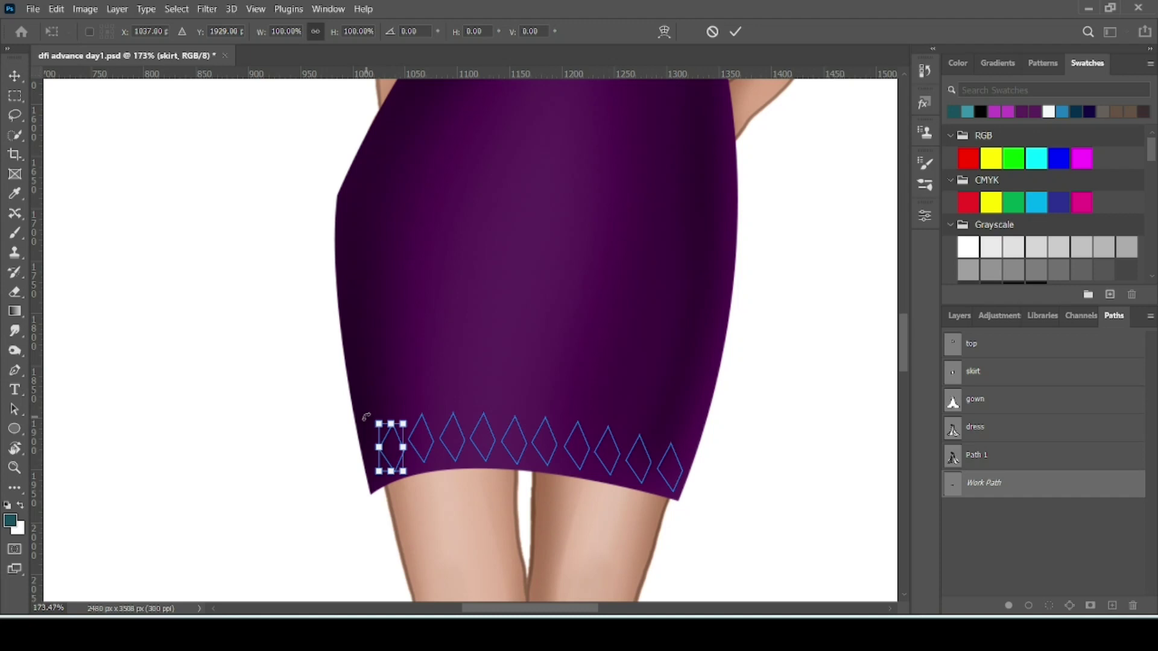
drag(365, 417, 377, 449)
key(ctrl+z)
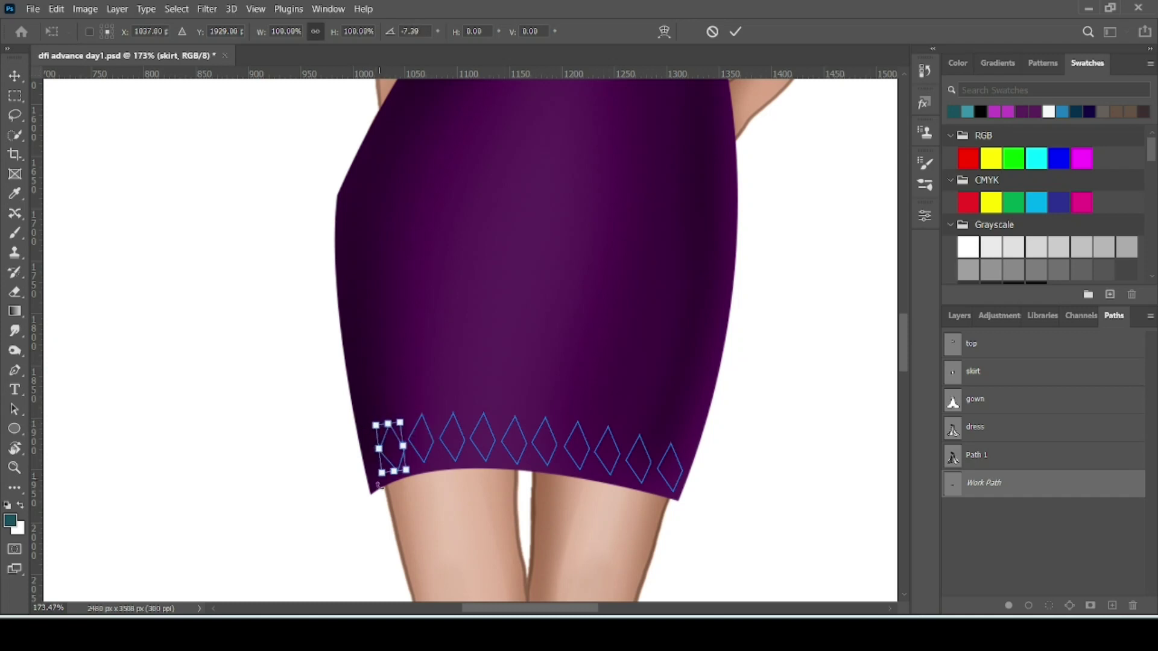
click(735, 31)
- Tilt the second diamond to match the curved hemline
key(p)
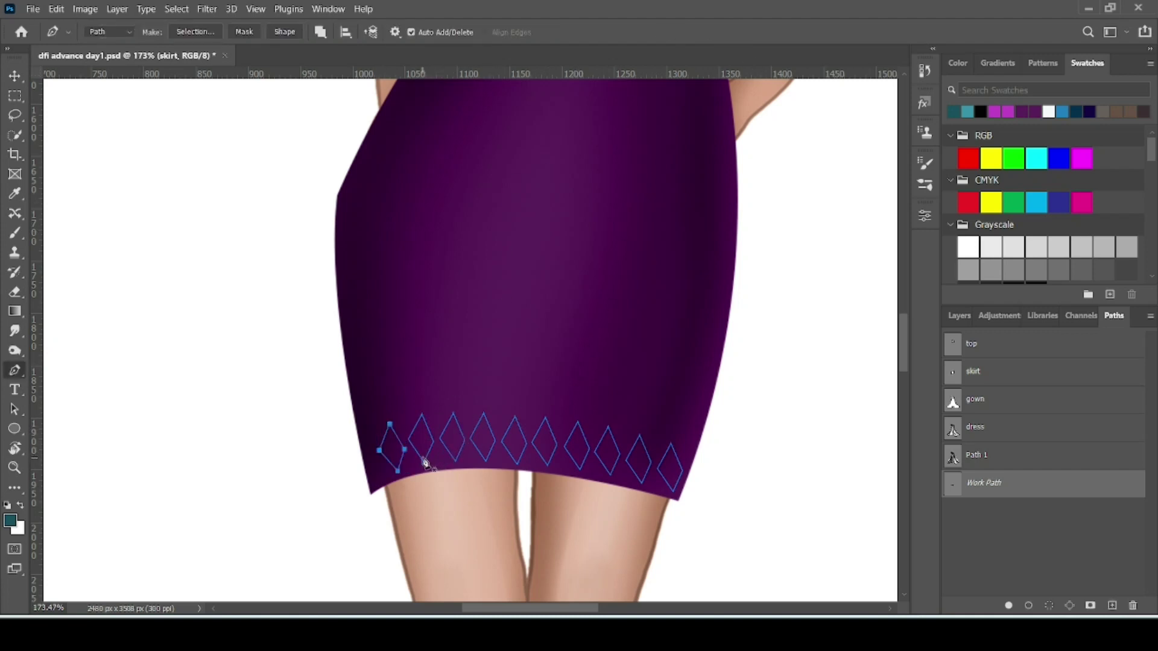
ctrl+click(414, 447)
ctrl+click(415, 430)
key(ctrl+t)
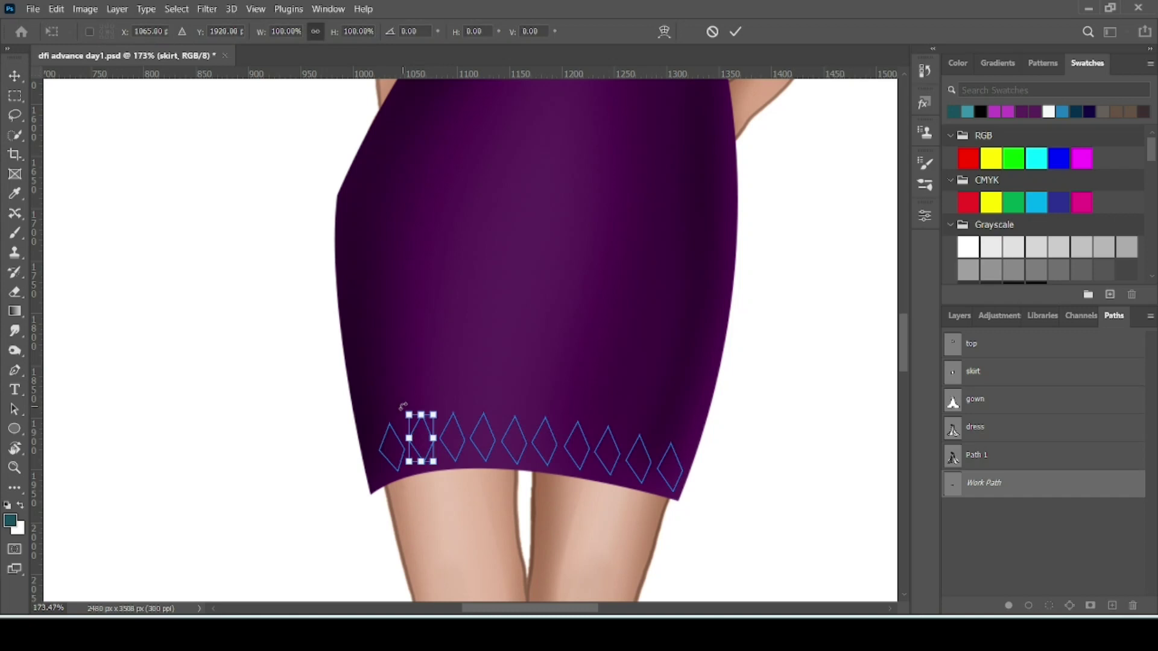
drag(403, 406, 402, 409)
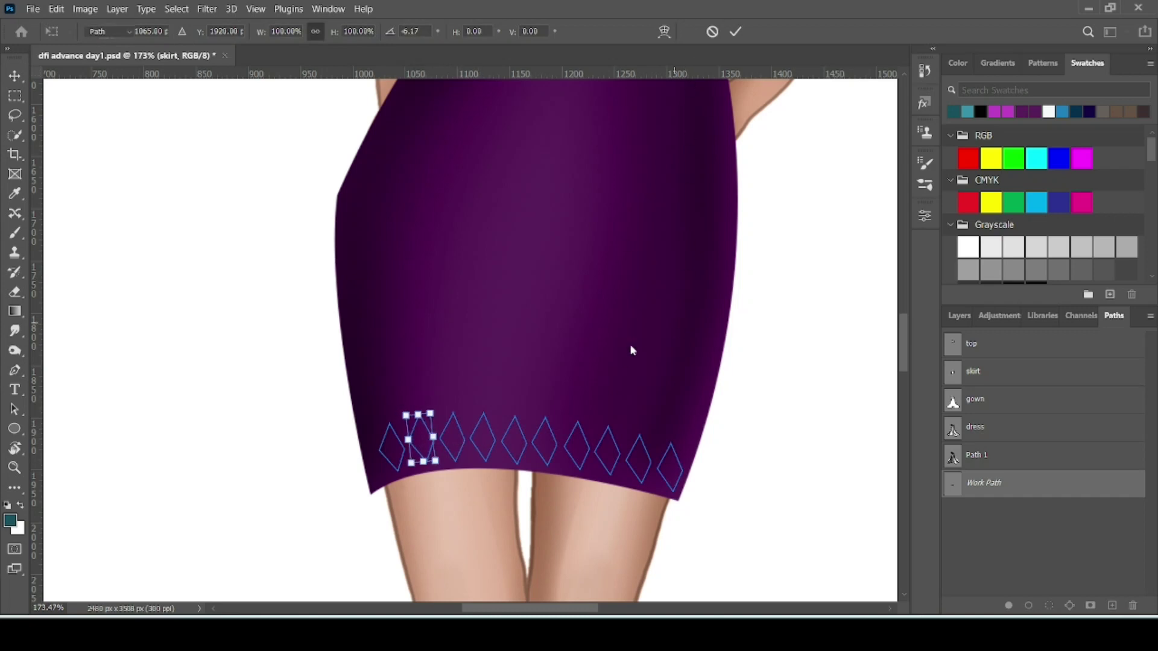
key(Return)
- Rotate the third diamond to follow the hem curve
key(p)
ctrl+click(458, 425)
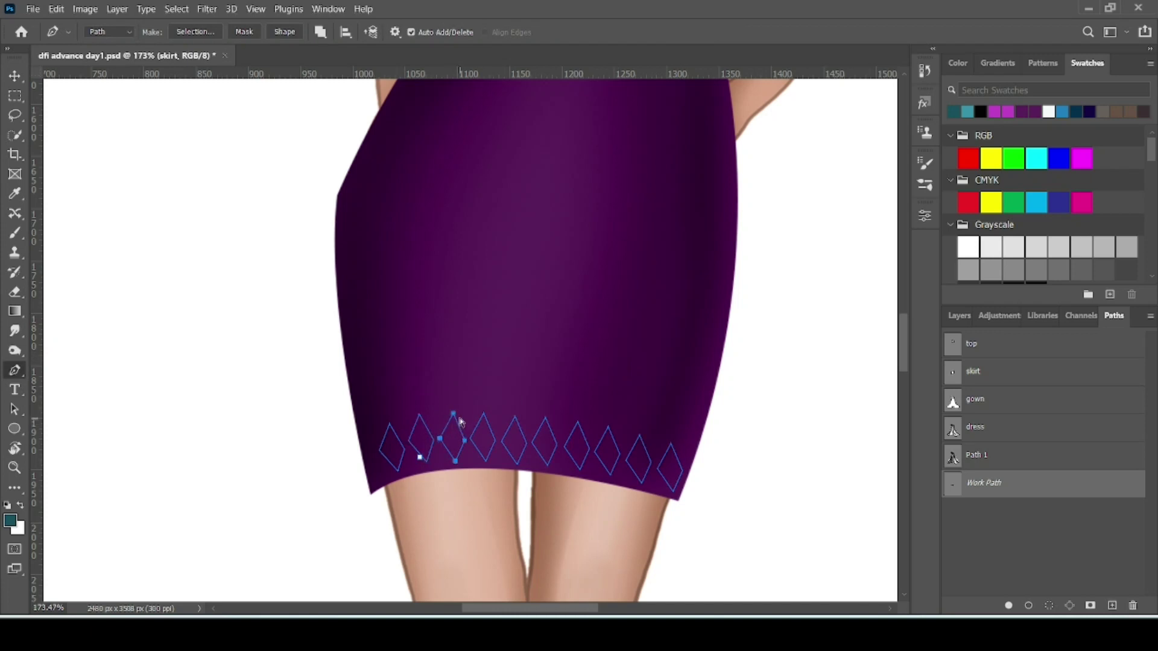
key(ctrl+t)
drag(507, 460, 510, 453)
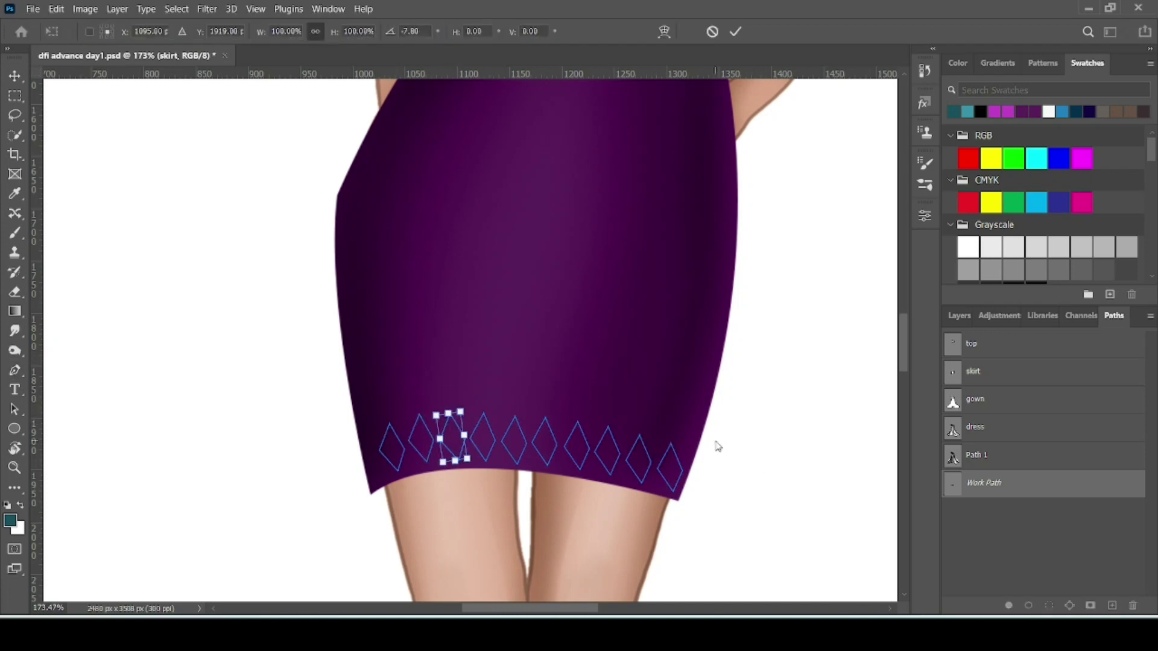
key(Return)
right_click(421, 469)
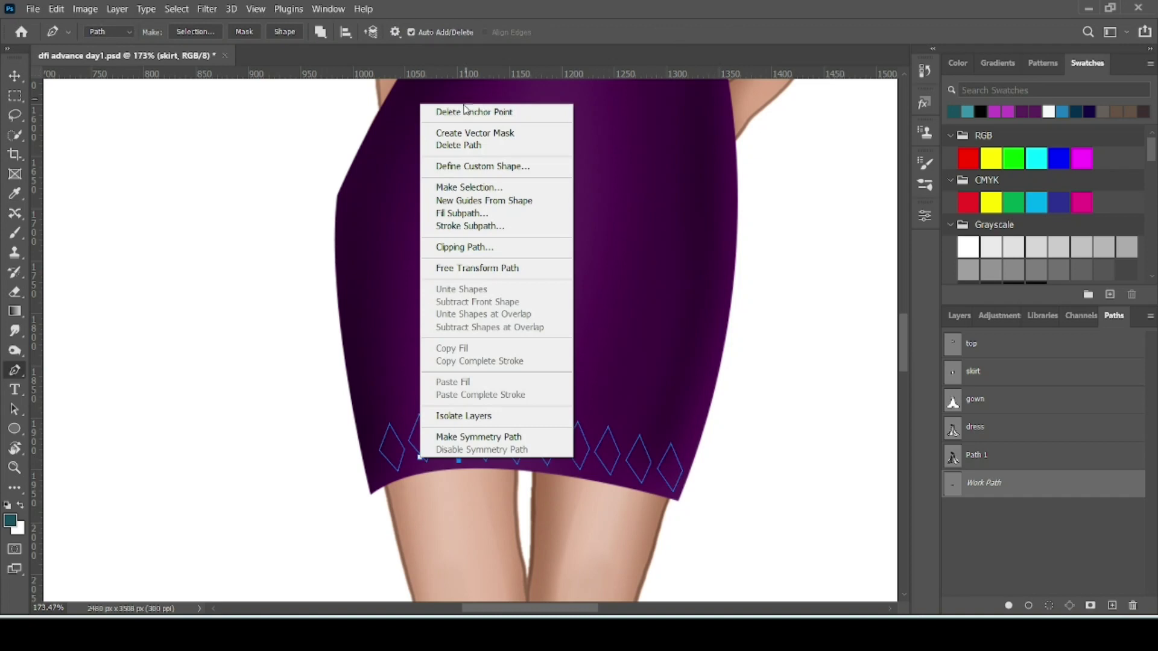
key(Escape)
- Tilt the last and second-to-last diamonds at the right end along the hem
ctrl+click(670, 462)
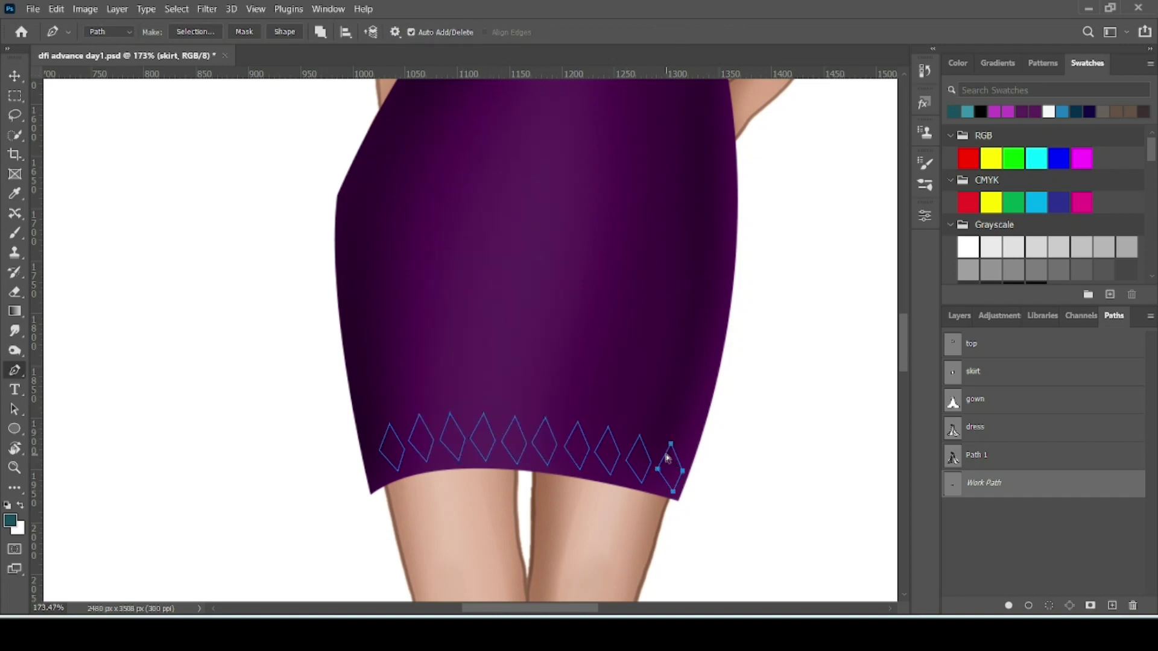
key(ctrl+t)
drag(700, 429, 696, 438)
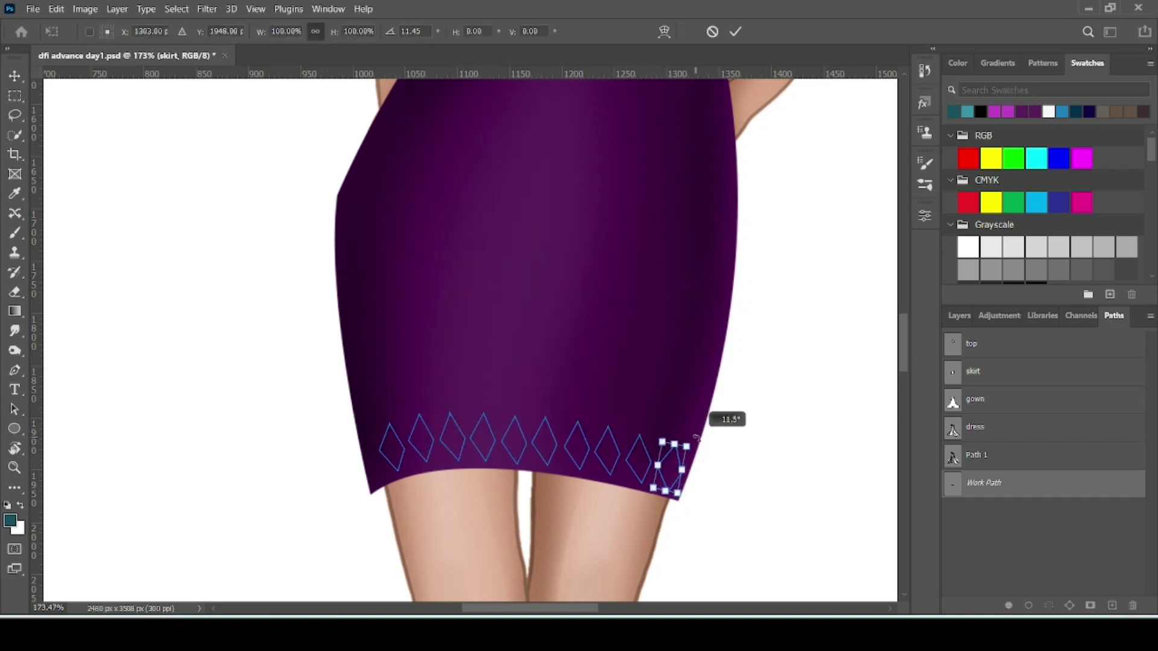
click(735, 31)
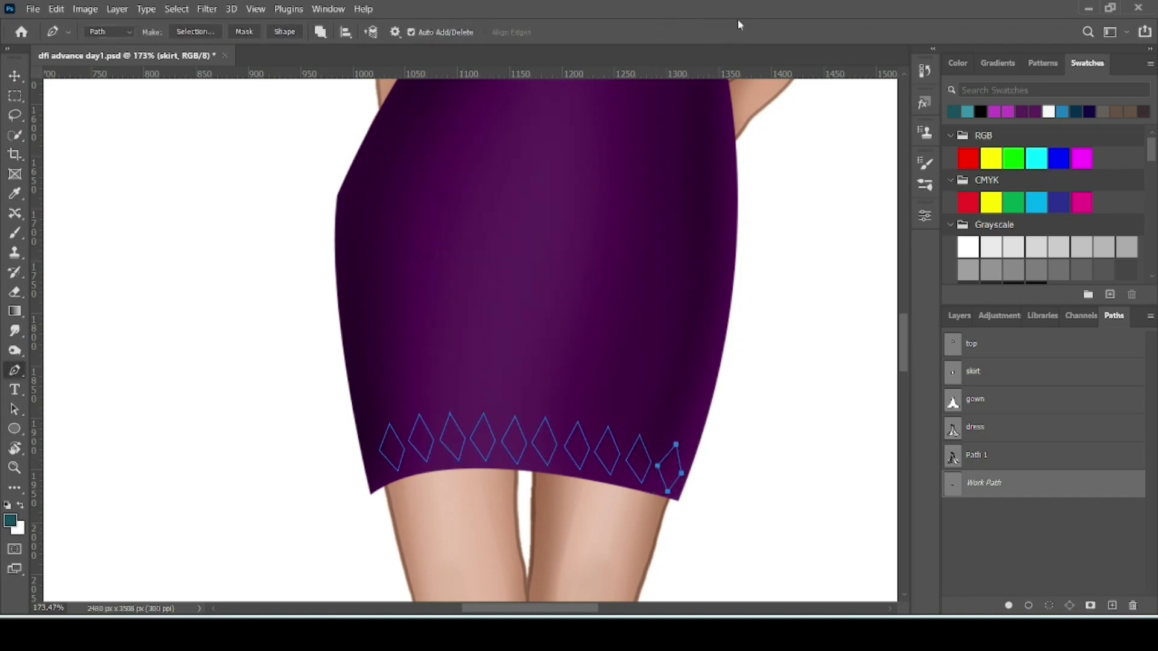
ctrl+click(639, 440)
key(ctrl+t)
drag(654, 428, 663, 427)
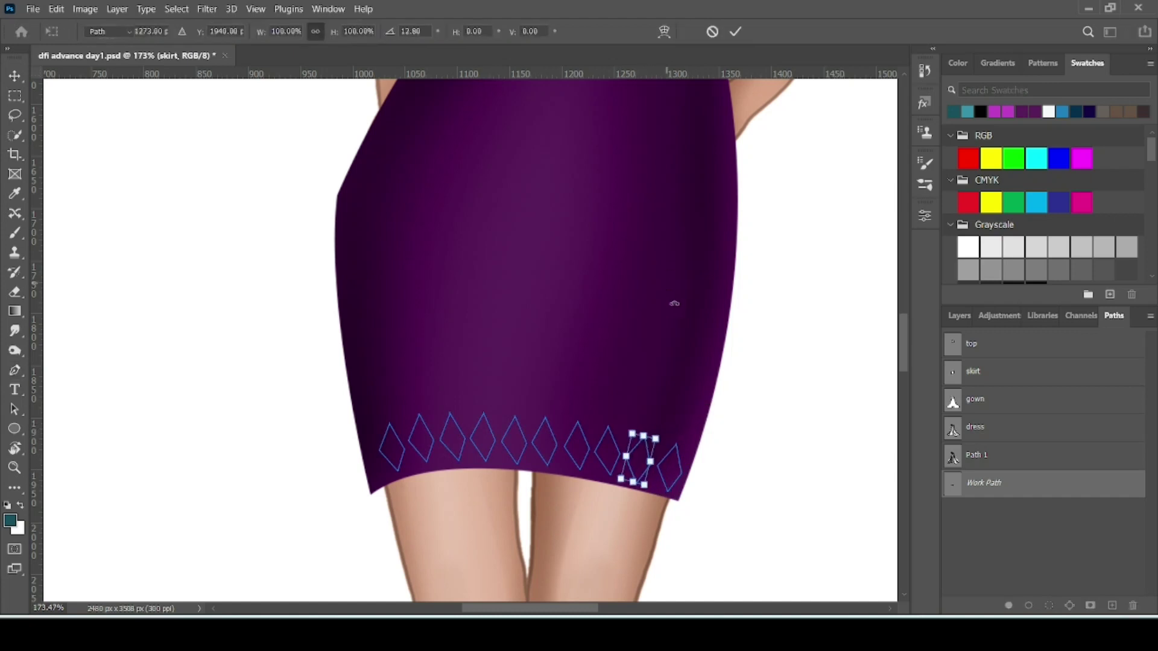
key(Return)
- Rotate the next two diamonds to the left so they follow the curve
ctrl+click(615, 445)
key(ctrl+t)
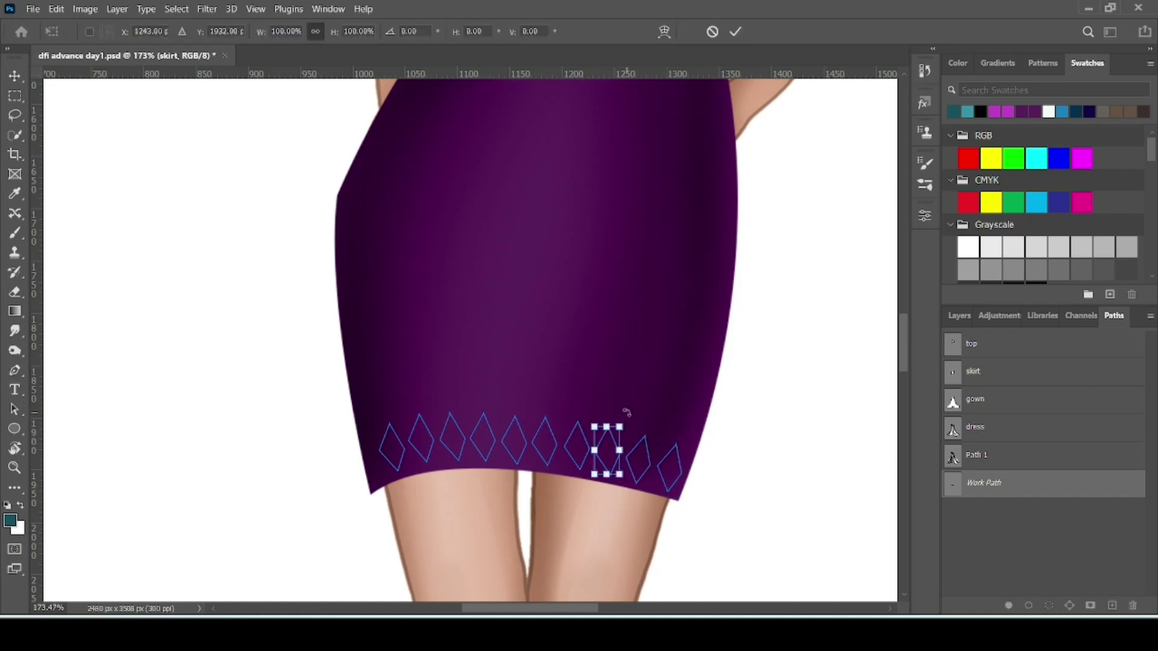
drag(627, 413, 601, 417)
key(Return)
ctrl+click(585, 444)
key(ctrl+t)
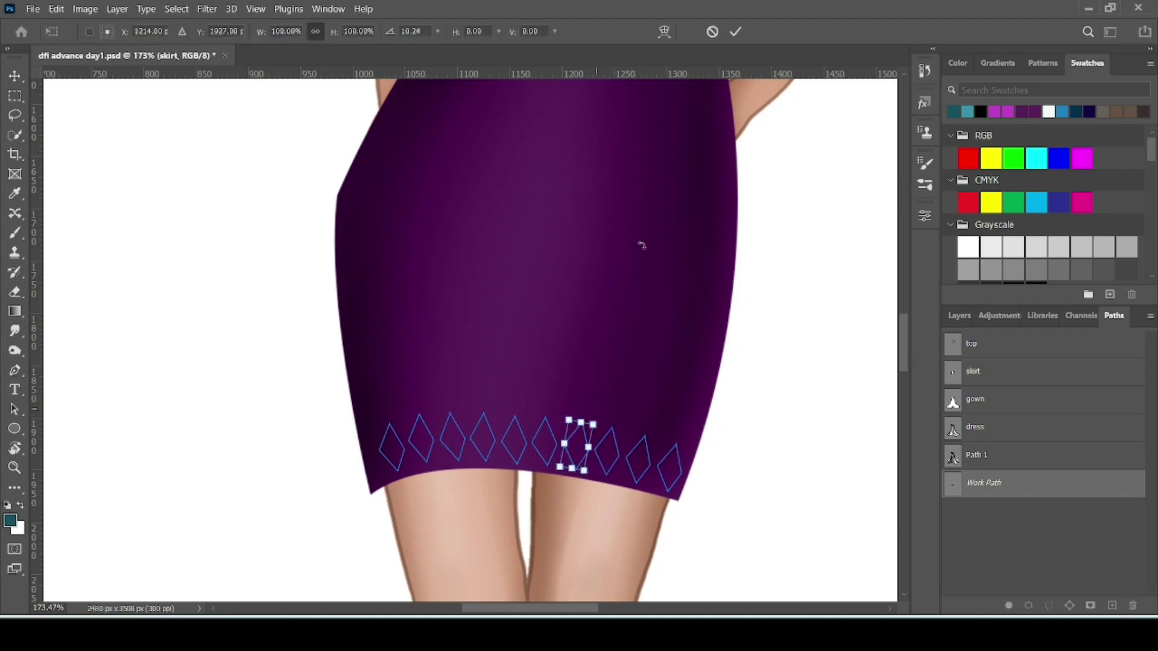
key(Return)
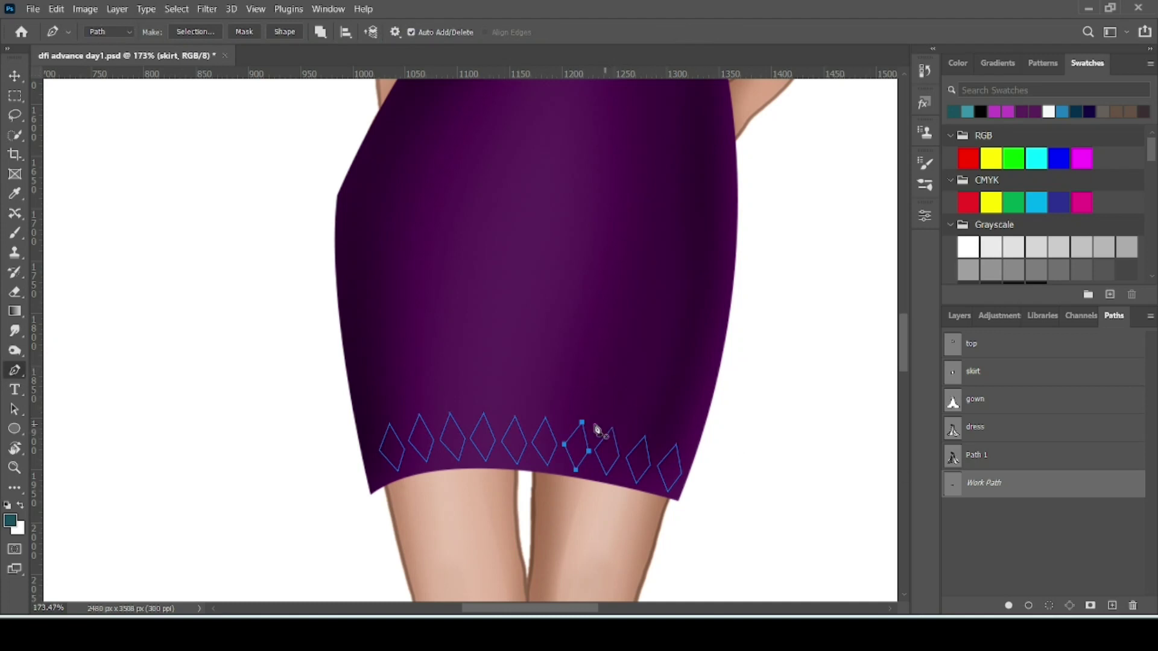
- Save the diamond Work Path in the Paths panel as 'cut work'
scroll(551, 408, down, 3)
scroll(551, 408, up, 2)
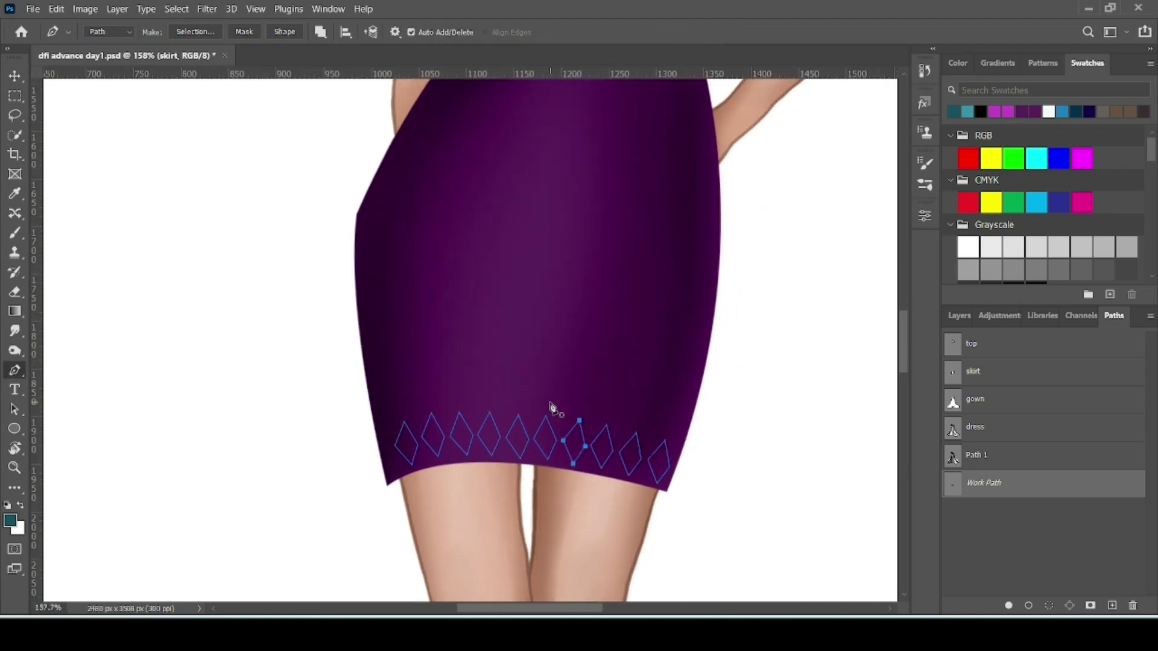
scroll(550, 408, down, 1)
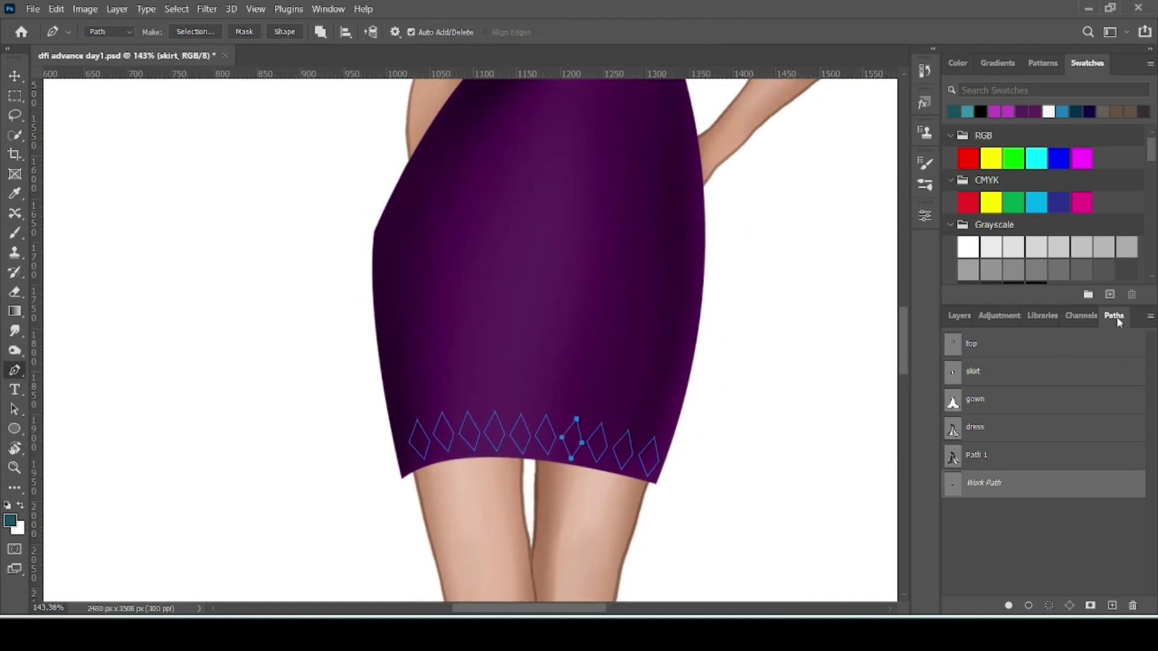
double_click(982, 485)
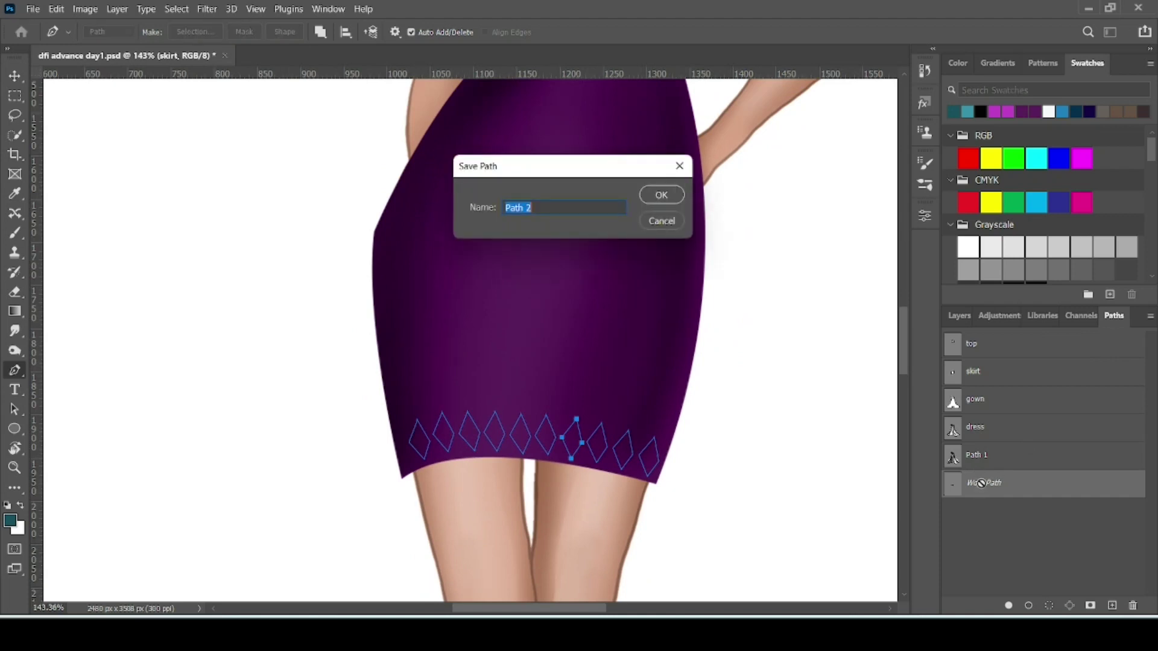
text(cut work)
key(Return)
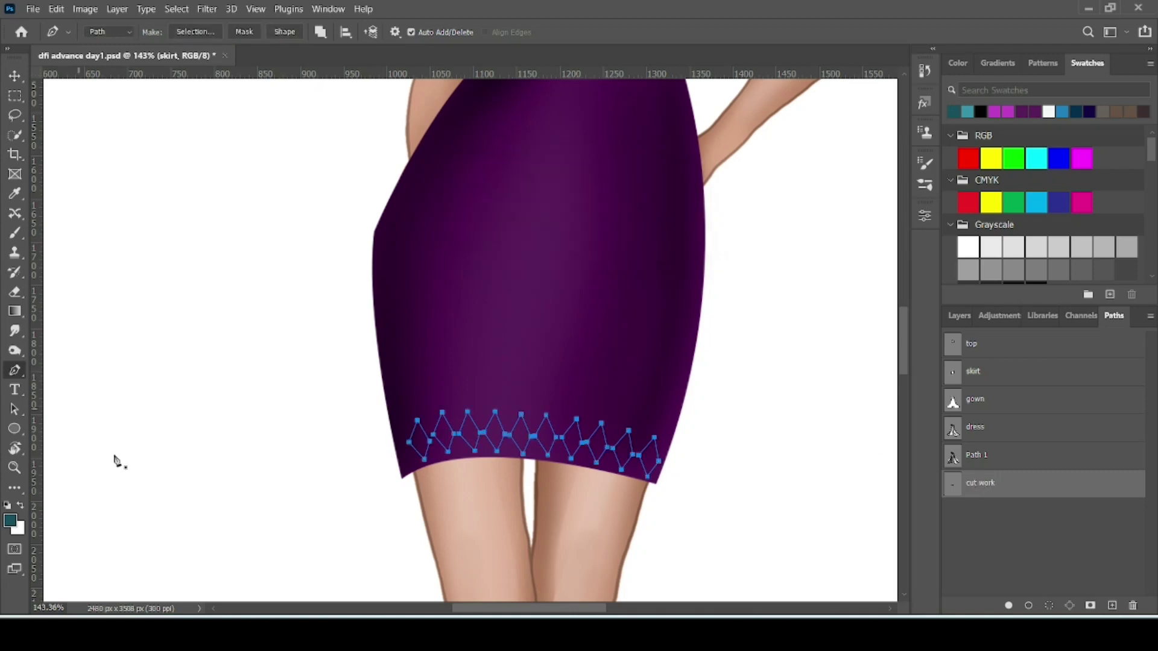
scroll(479, 305, down, 2)
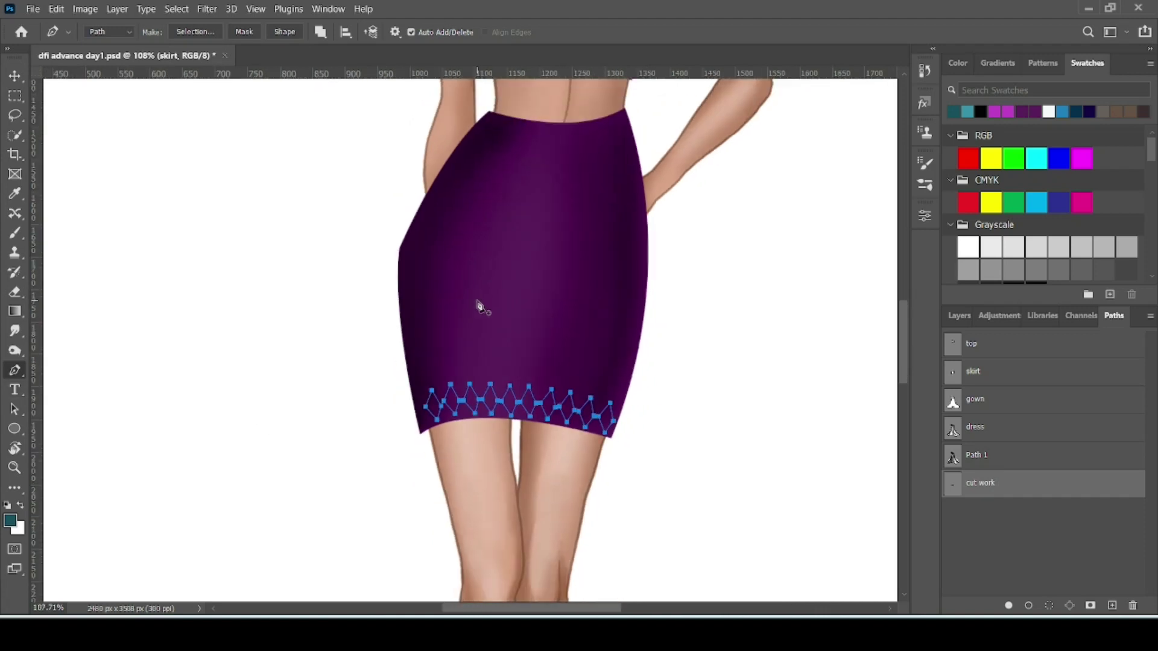
scroll(478, 305, down, 1)
scroll(478, 306, up, 1)
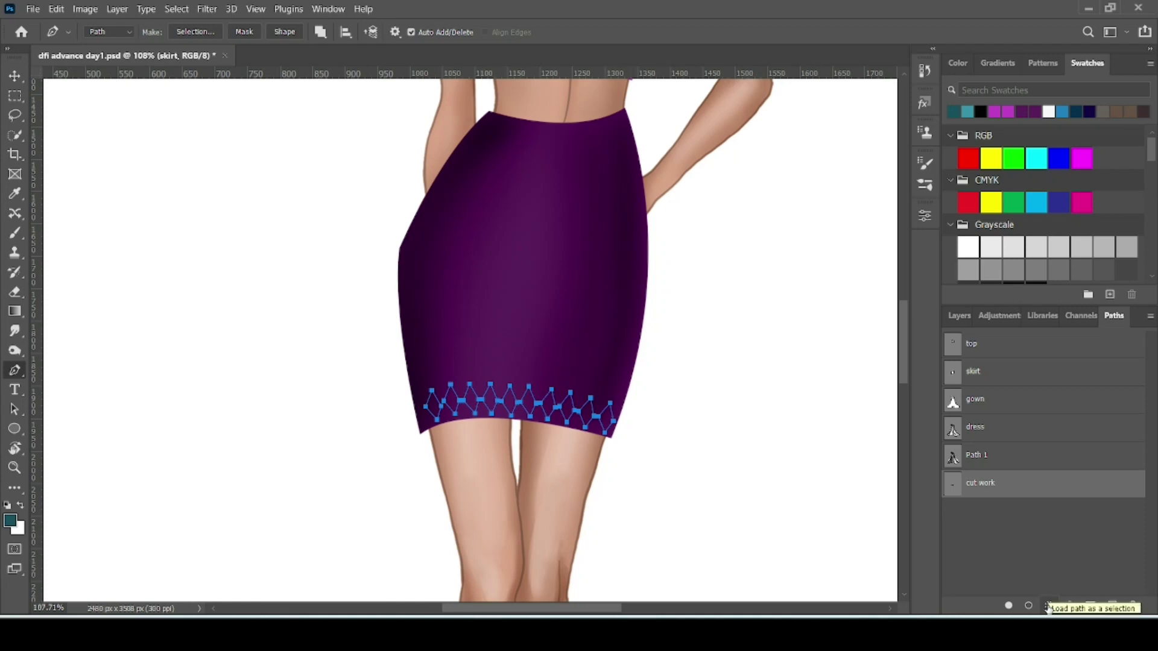
- Load 'cut work' as a selection and set the Eraser to 16% opacity
click(1048, 606)
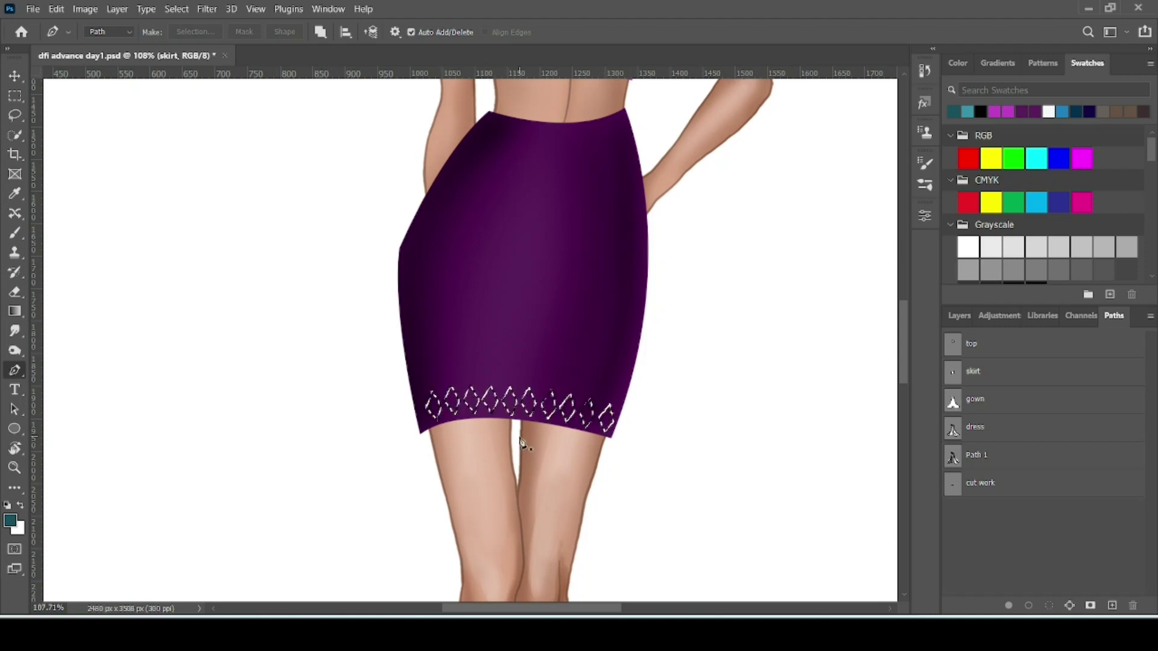
click(15, 292)
click(381, 32)
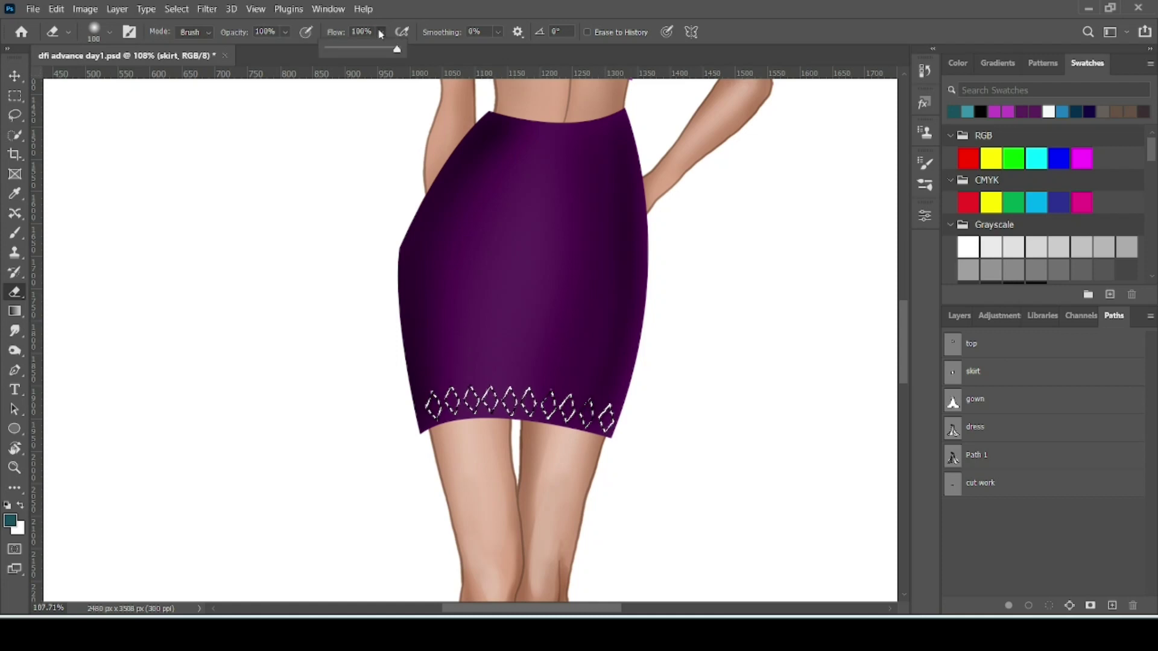
drag(284, 32, 256, 52)
click(243, 48)
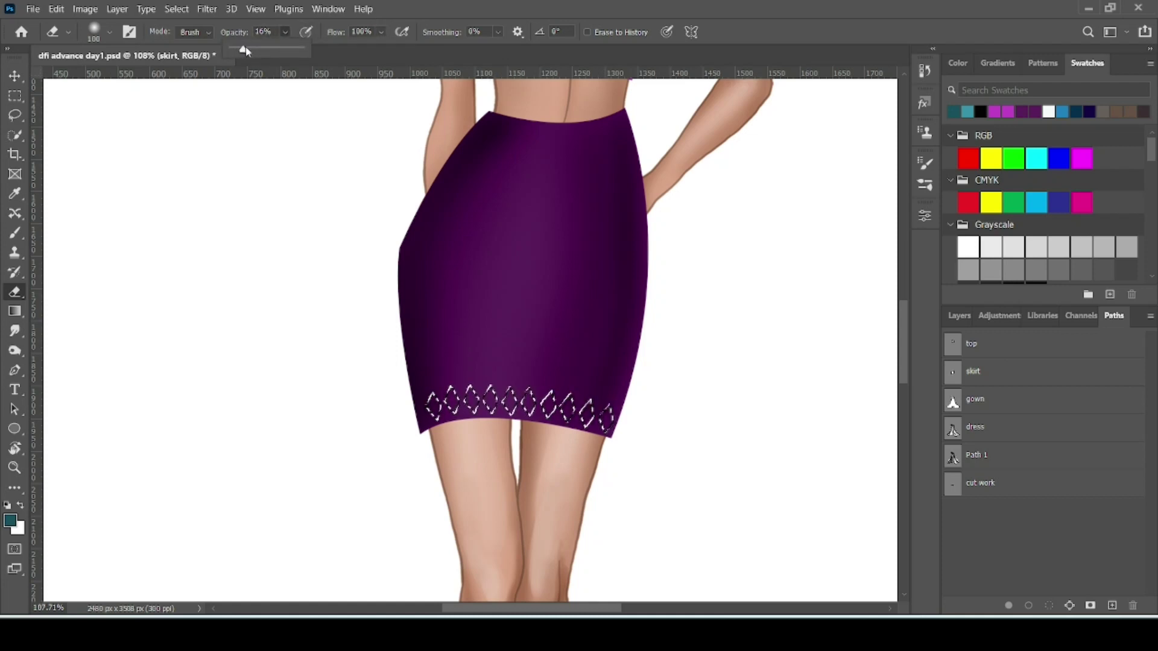
click(401, 409)
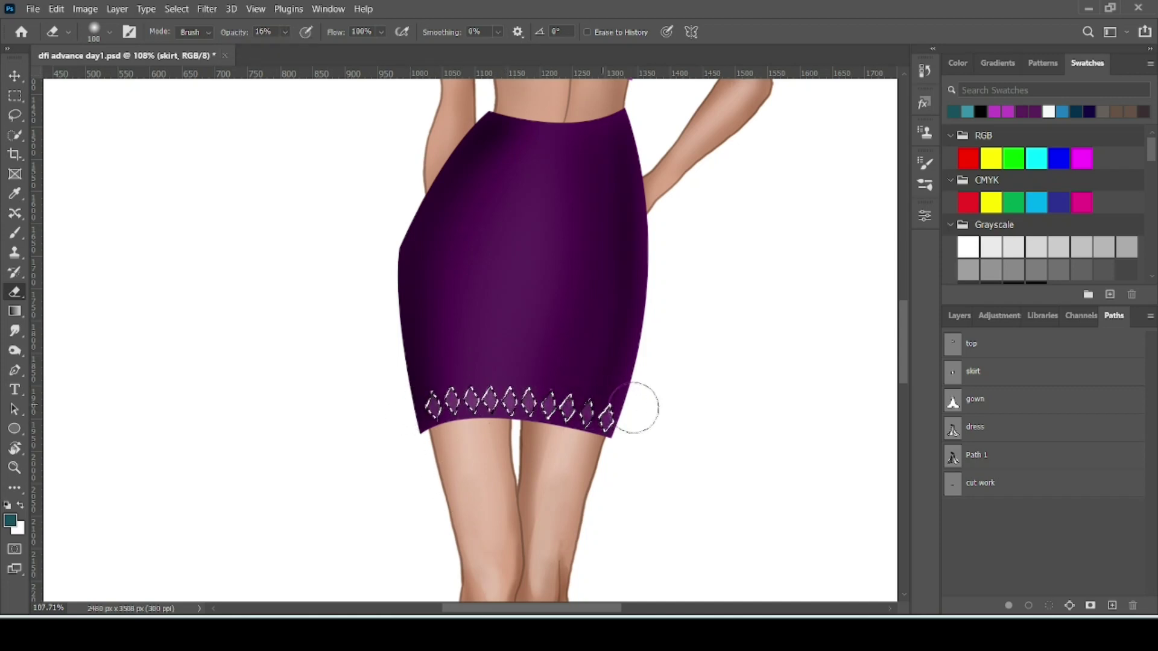
- Partly erase the hem diamonds on the skirt layer, check the result, and deselect
scroll(426, 426, up, 2)
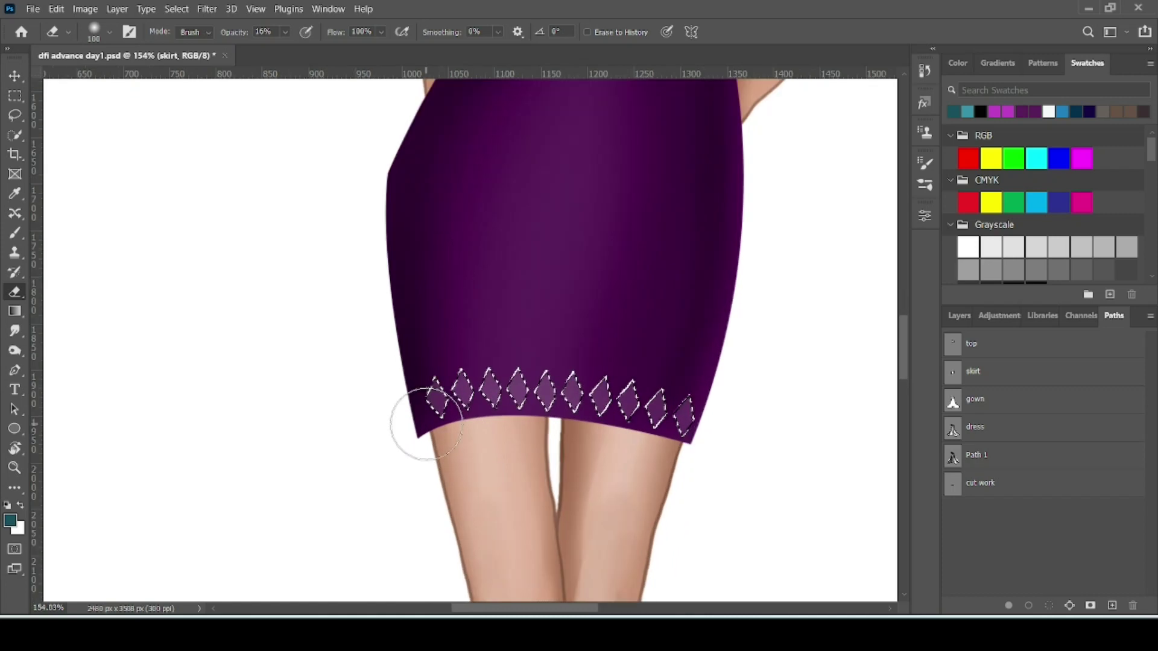
drag(315, 402, 603, 380)
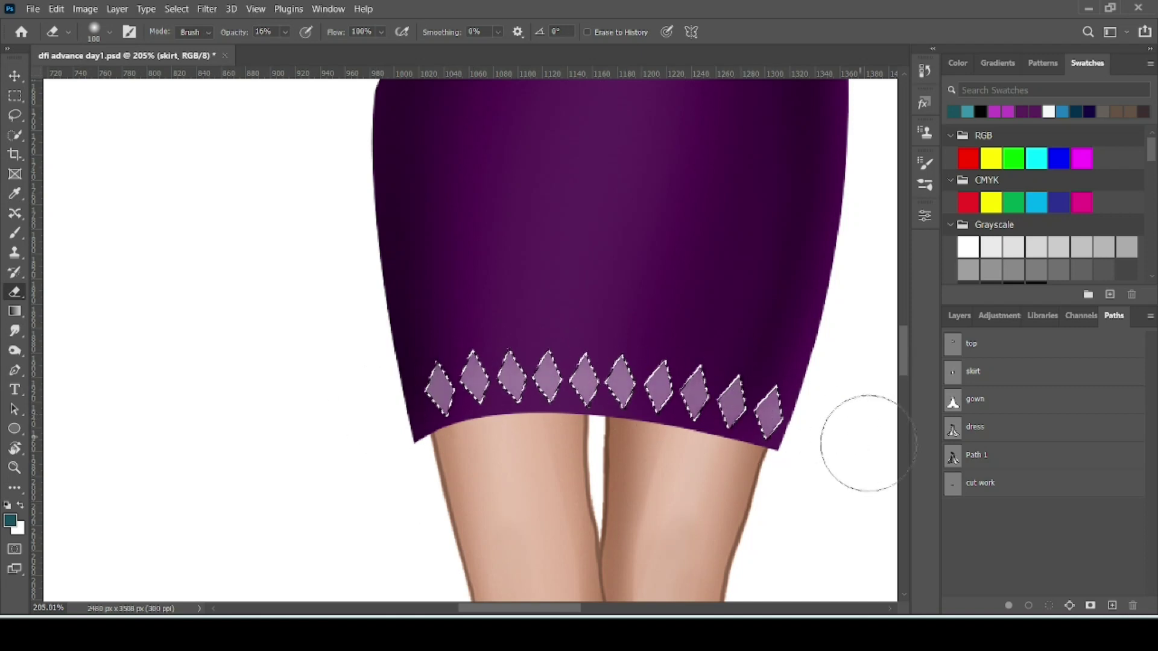
click(962, 317)
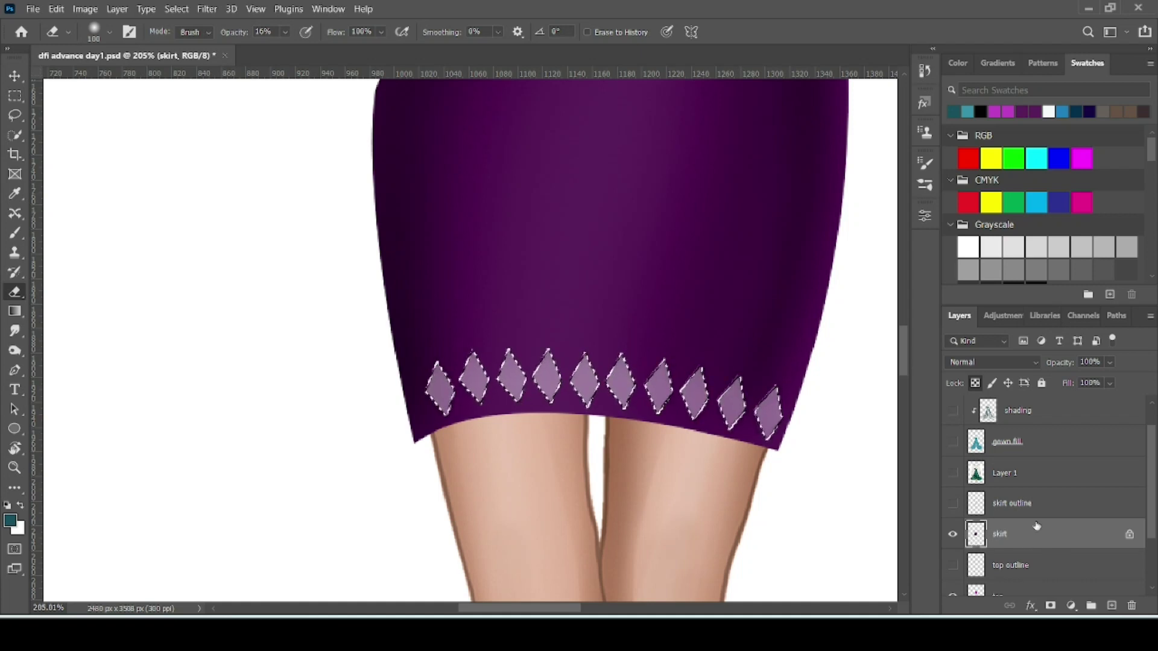
click(952, 535)
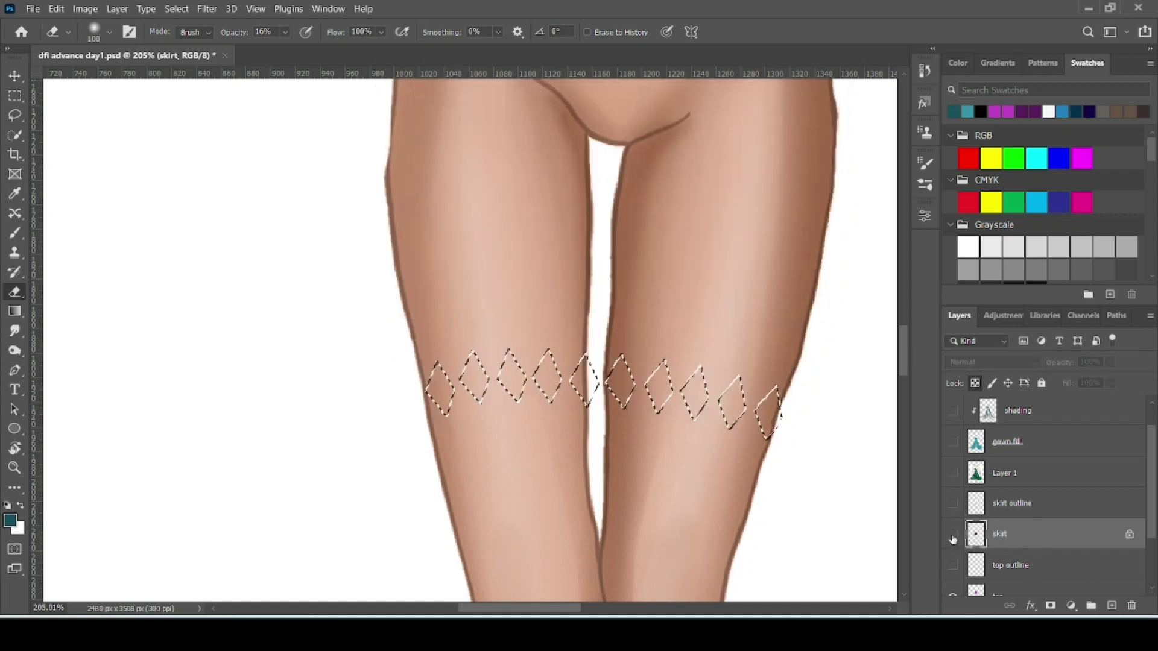
click(952, 535)
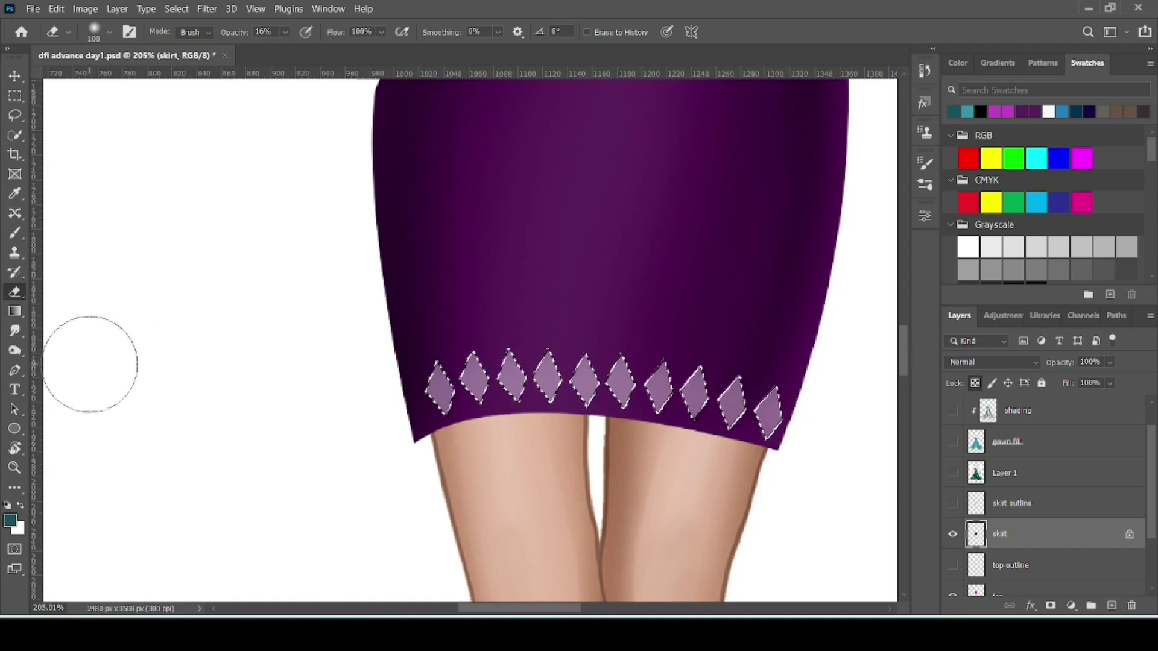
key(ctrl+d)
scroll(256, 374, down, 5)
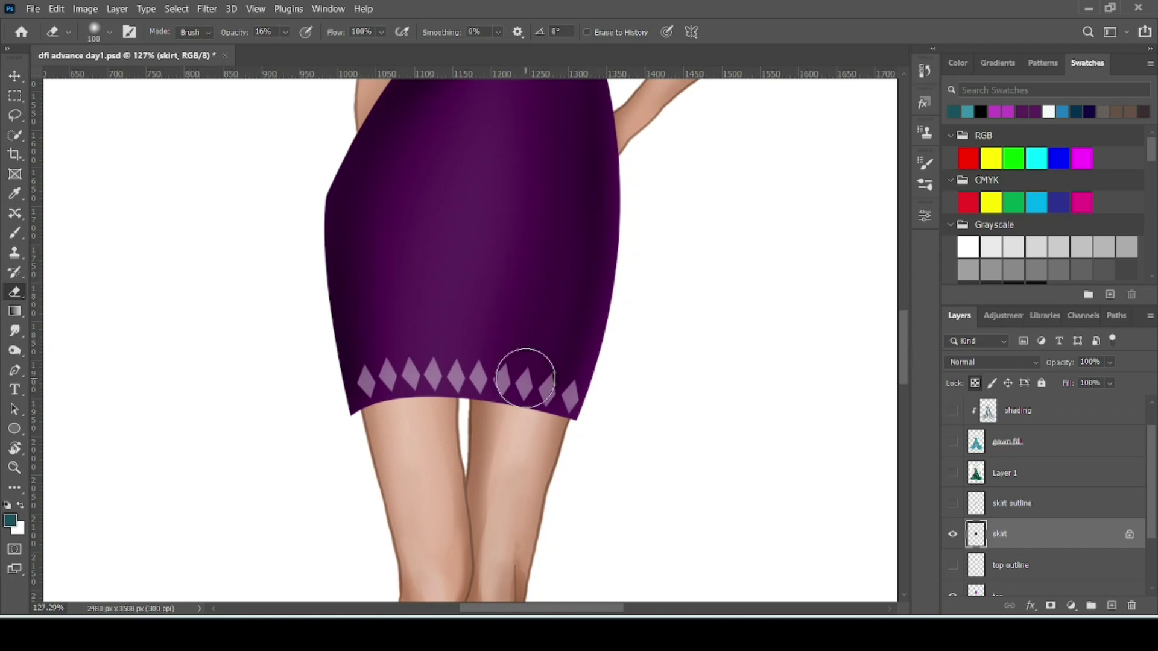
scroll(525, 378, down, 3)
scroll(423, 422, up, 5)
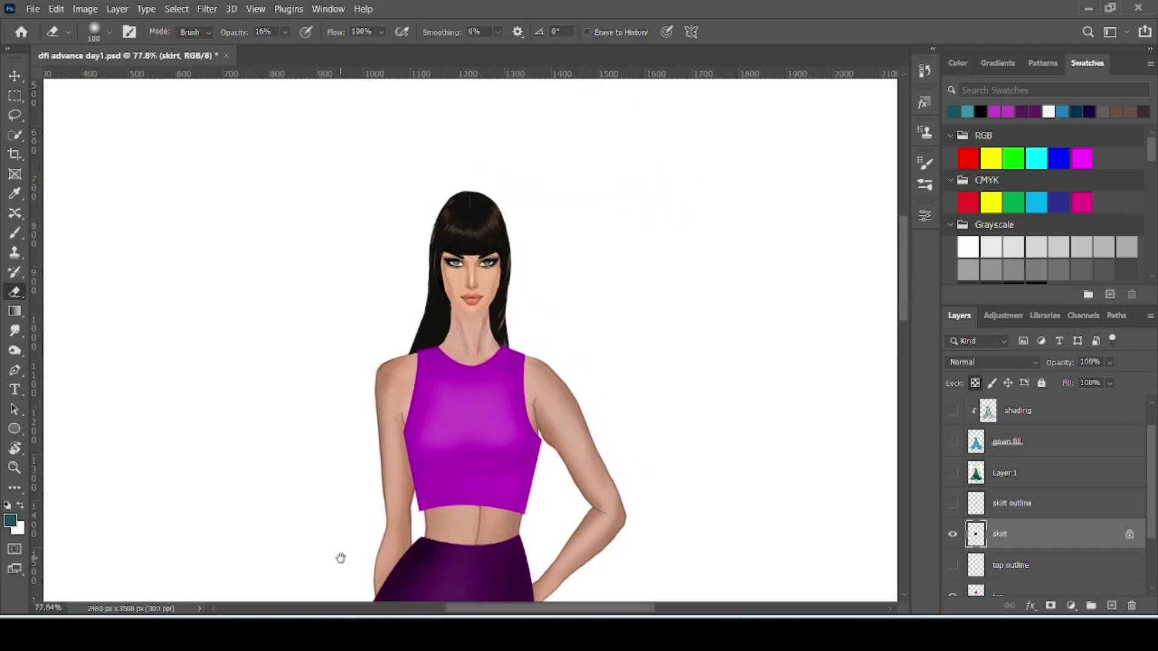
- Zoom in on the magenta top and draw a curved band path across its lower part
click(15, 369)
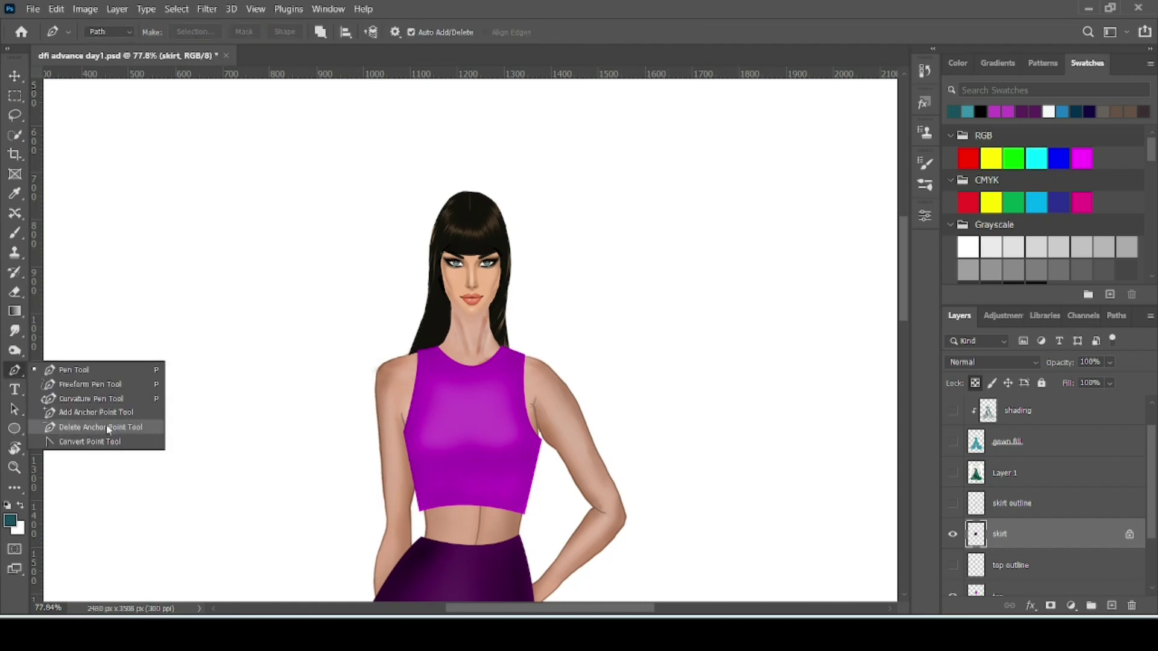
click(73, 369)
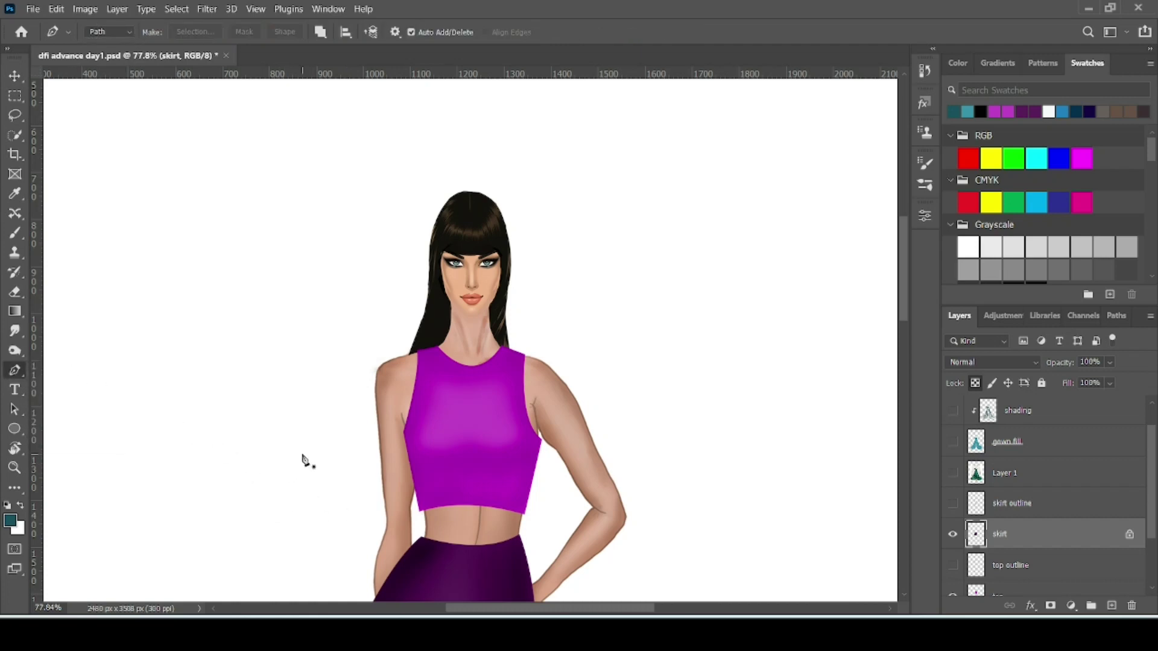
scroll(305, 457, up, 2)
drag(489, 450, 271, 380)
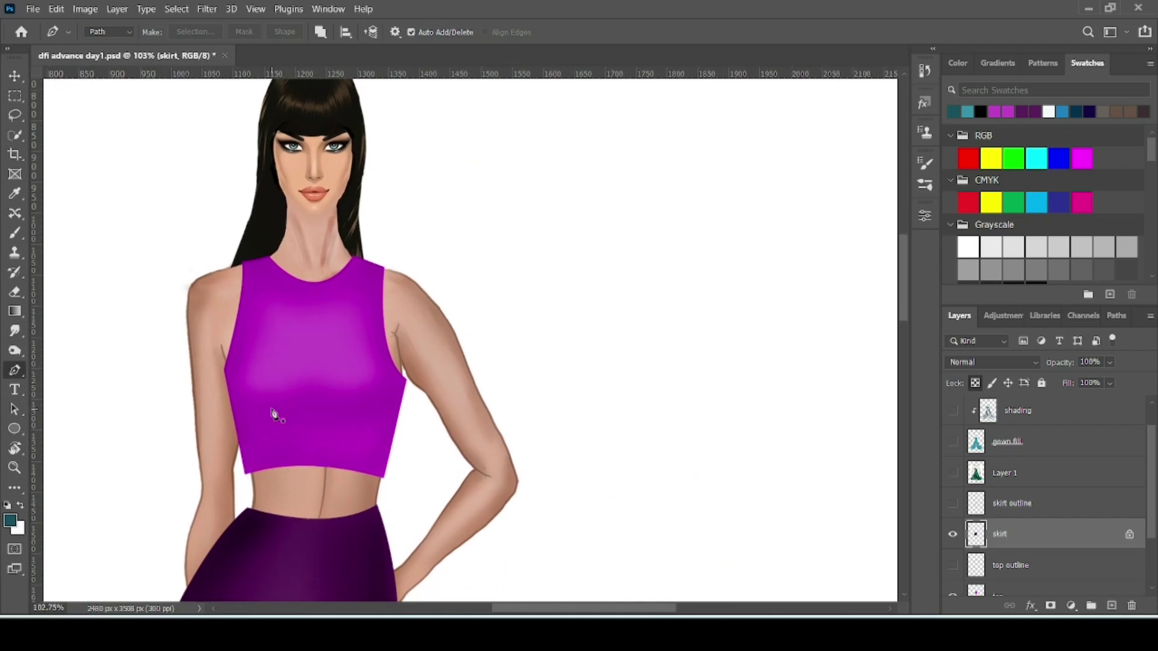
scroll(274, 408, up, 1)
click(228, 449)
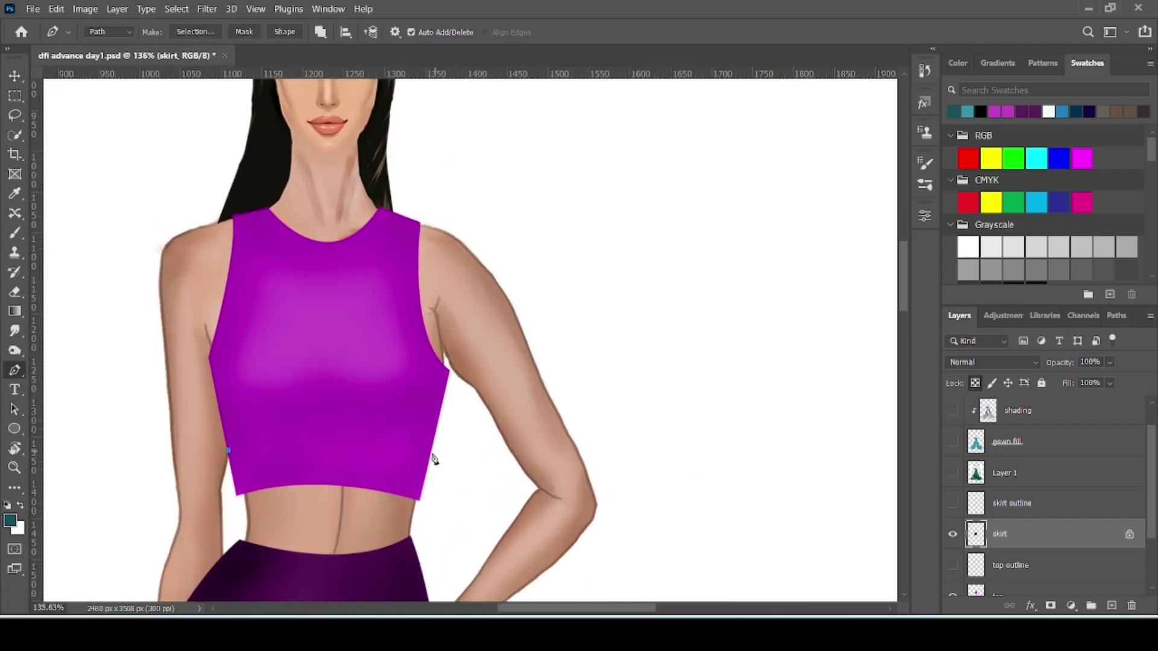
drag(429, 453, 565, 498)
click(426, 473)
drag(231, 469, 161, 509)
- Close the band path, activate the top layer, and save the path as 'top net'
click(229, 457)
scroll(991, 546, down, 2)
scroll(991, 546, down, 2)
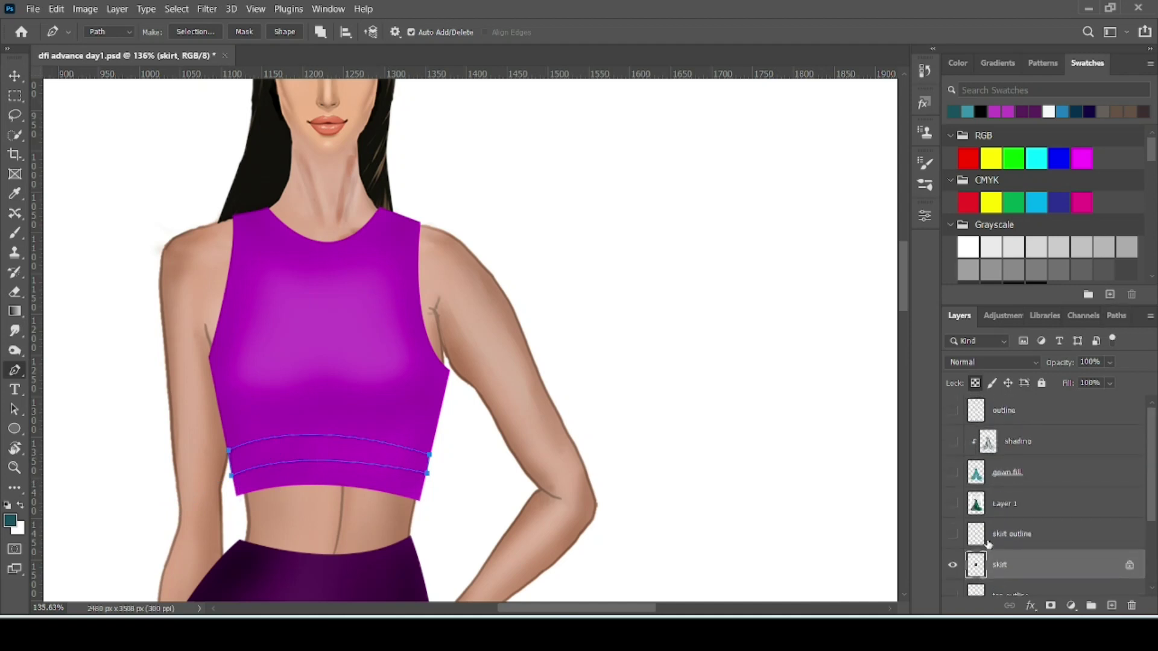
scroll(1011, 542, up, 2)
click(1019, 521)
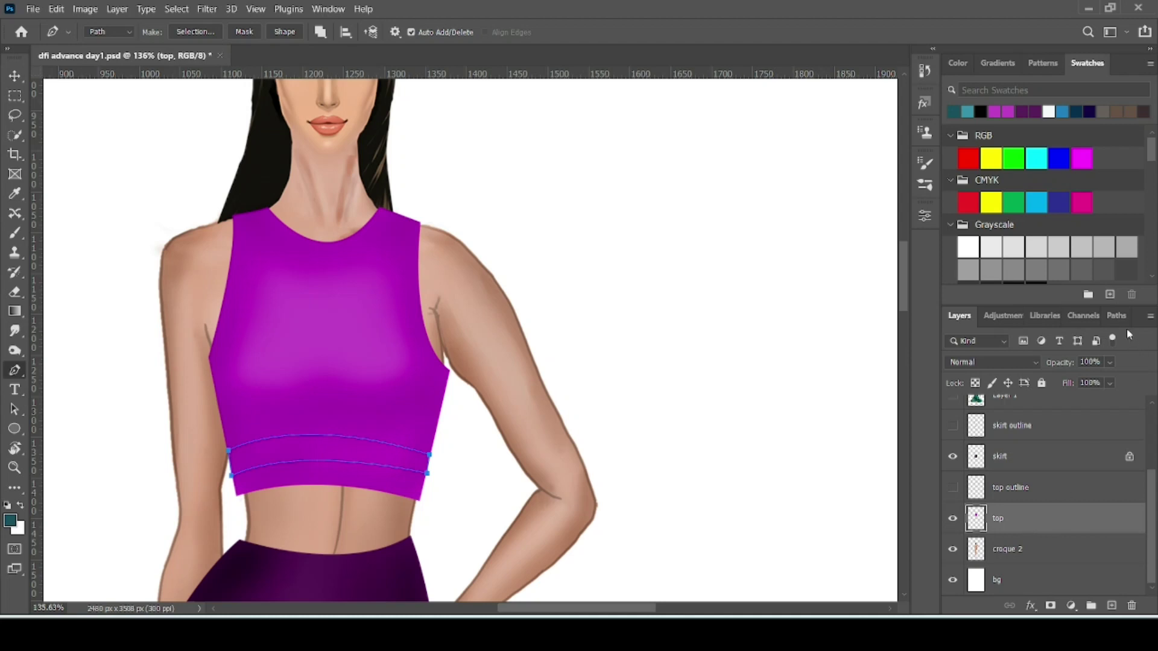
click(1116, 316)
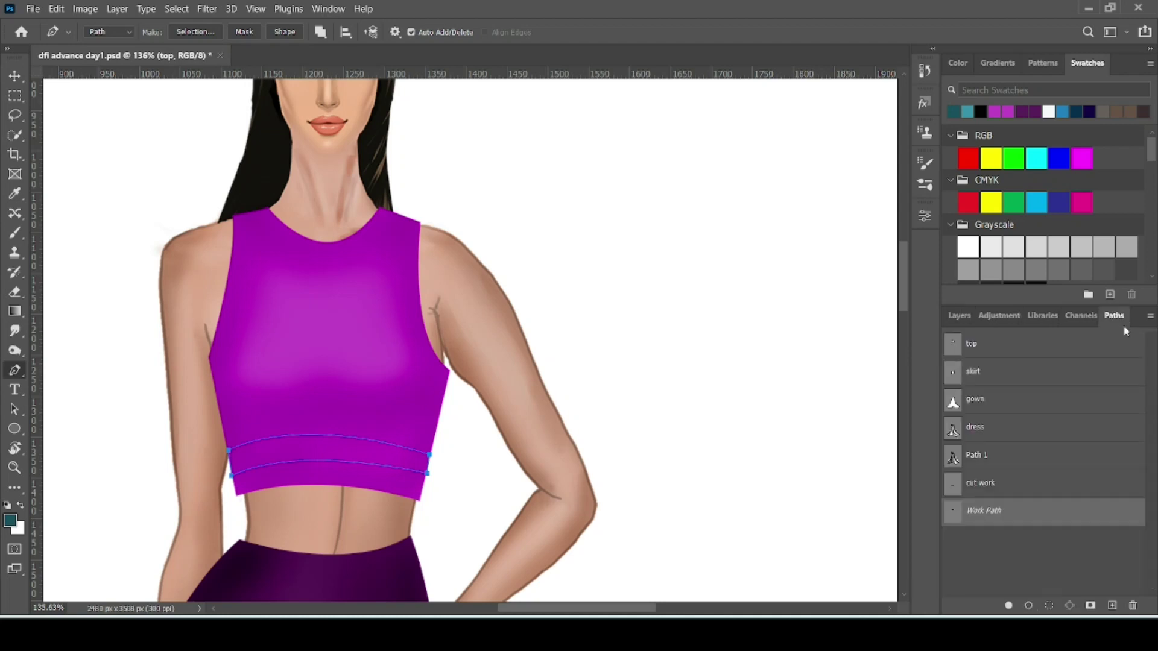
double_click(978, 513)
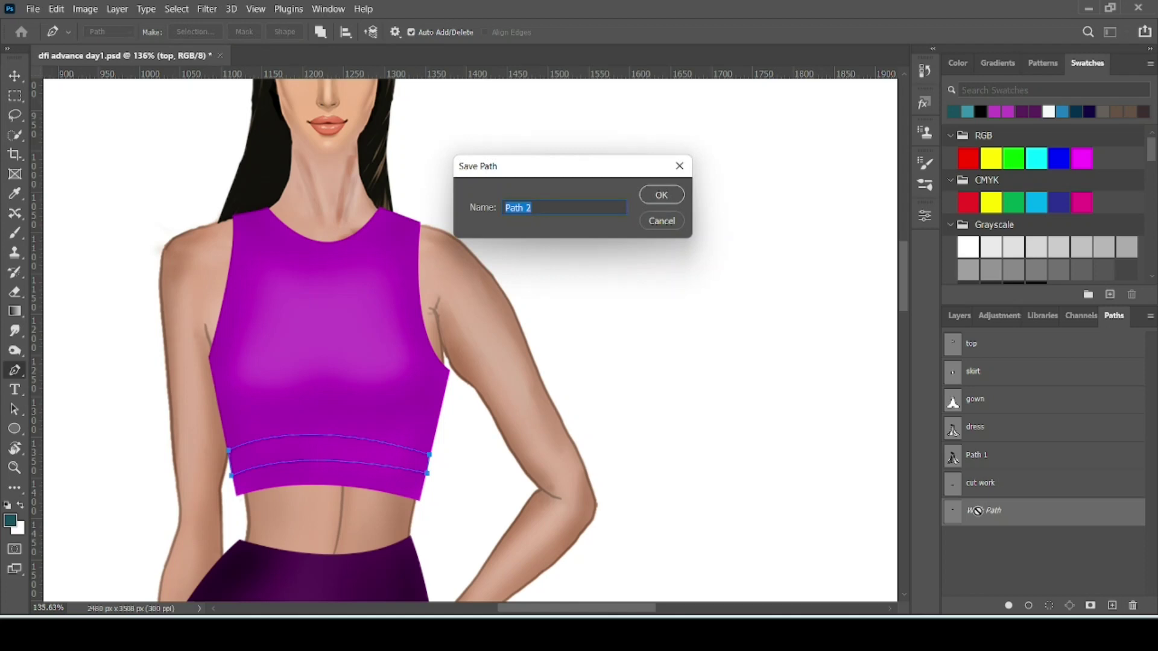
text(top net)
key(Return)
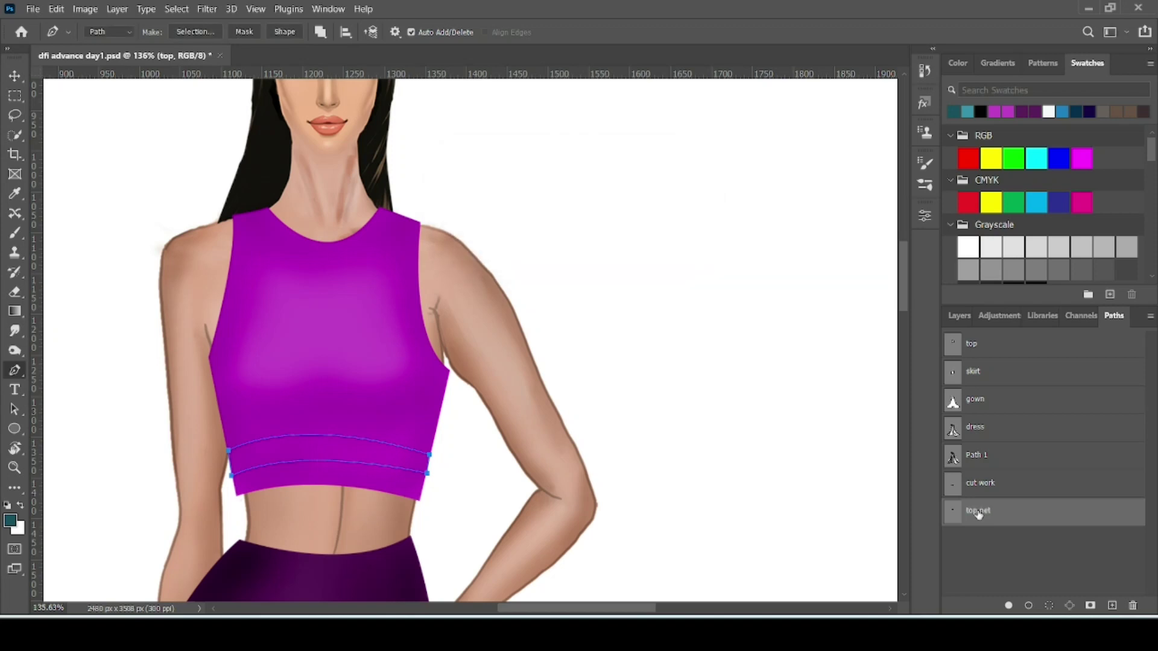
- Load 'top net' as a selection and erase the band at 15% opacity until sheer
click(1048, 606)
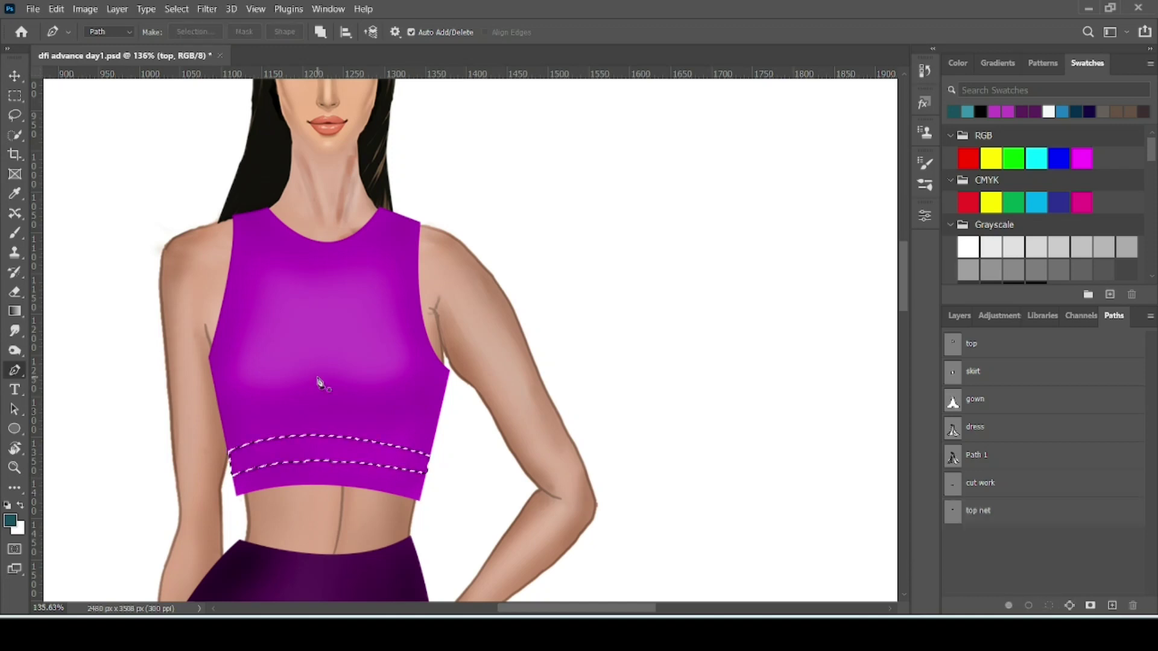
click(15, 292)
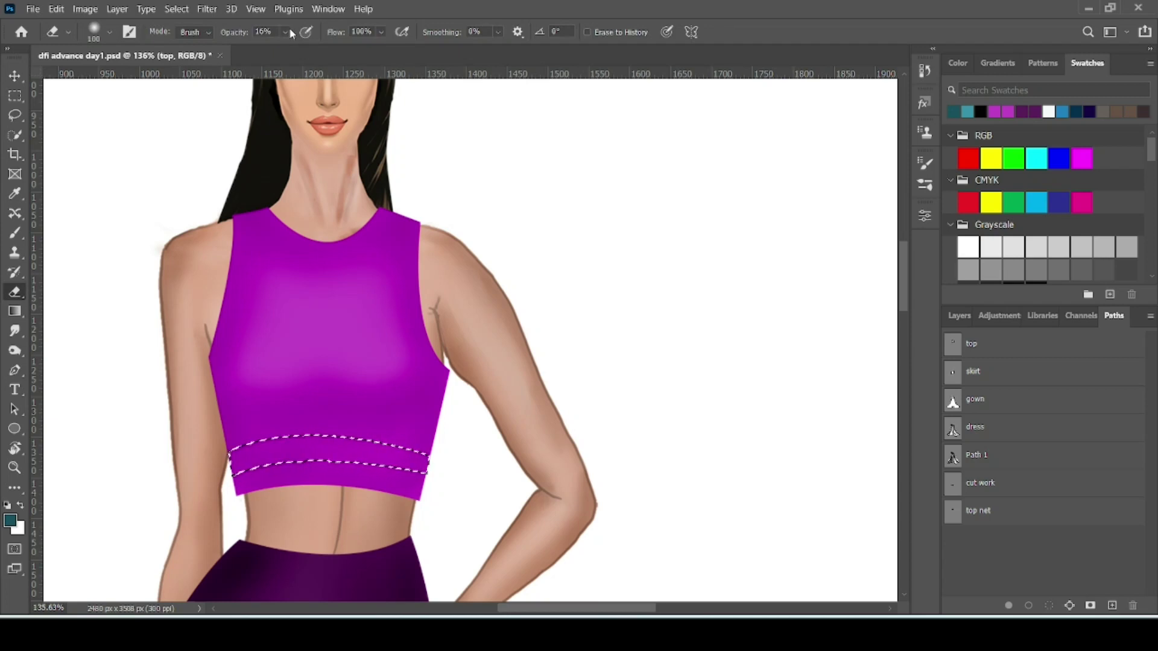
click(286, 32)
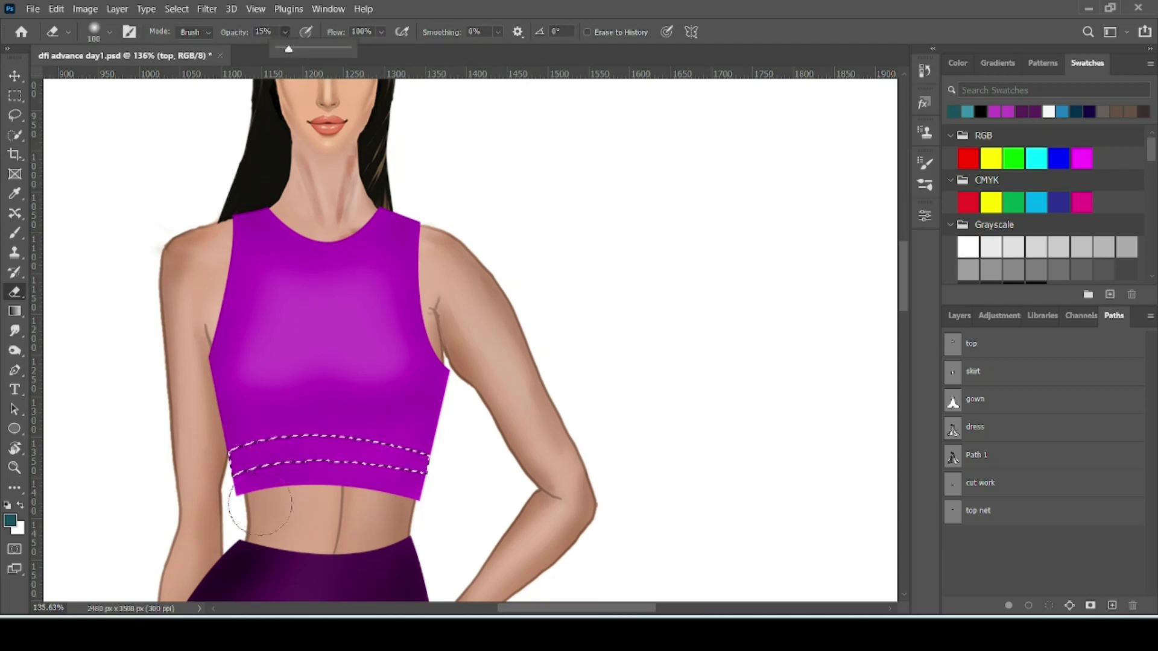
click(184, 480)
mouse_move(184, 480)
mouse_down()
mouse_move(434, 467)
mouse_move(169, 475)
mouse_up()
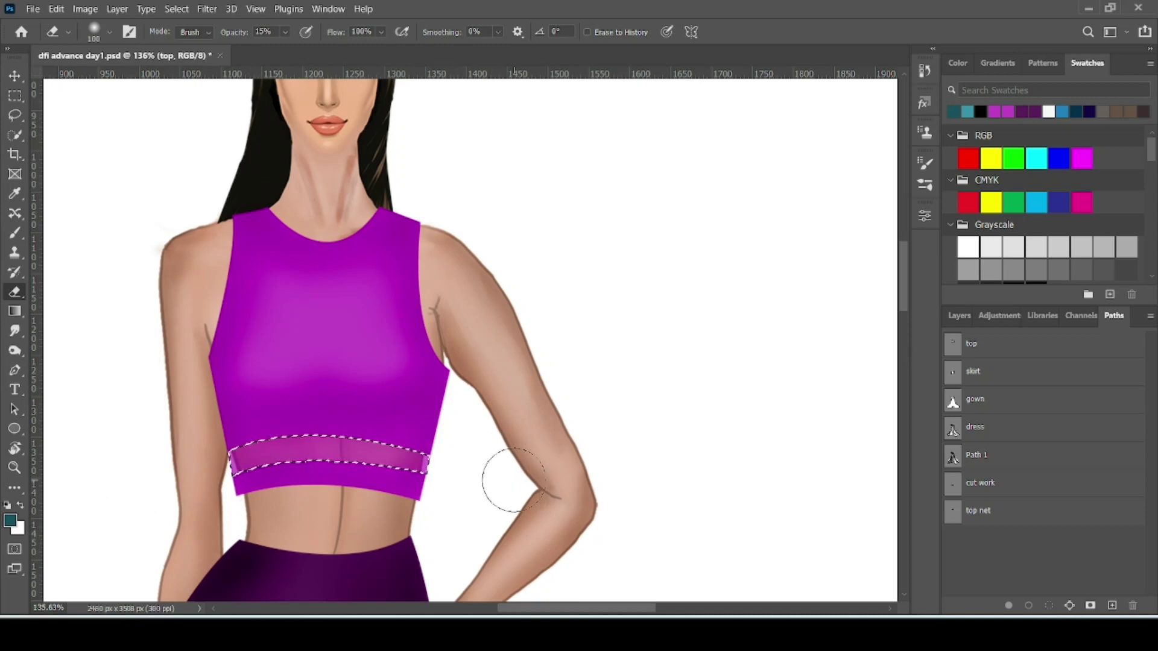
mouse_move(412, 447)
mouse_down()
mouse_move(247, 444)
mouse_move(155, 479)
mouse_move(179, 486)
mouse_move(403, 451)
mouse_move(487, 454)
mouse_move(463, 473)
mouse_move(367, 475)
mouse_move(363, 398)
mouse_move(319, 420)
mouse_up()
scroll(135, 458, down, 5)
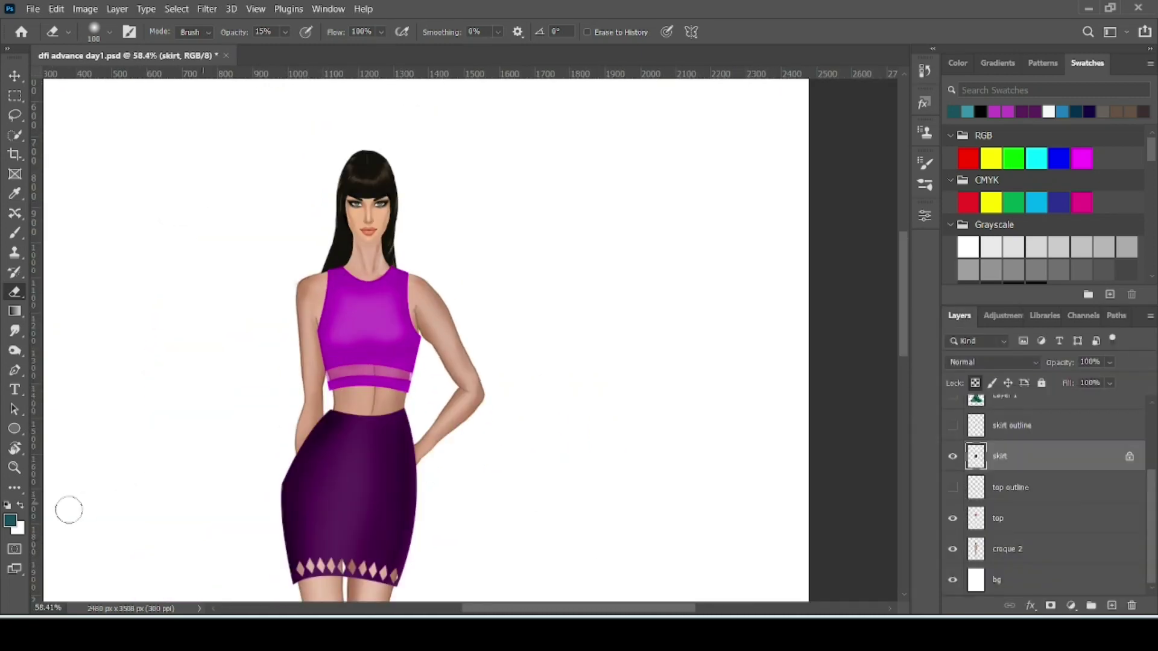
scroll(306, 481, right, 1)
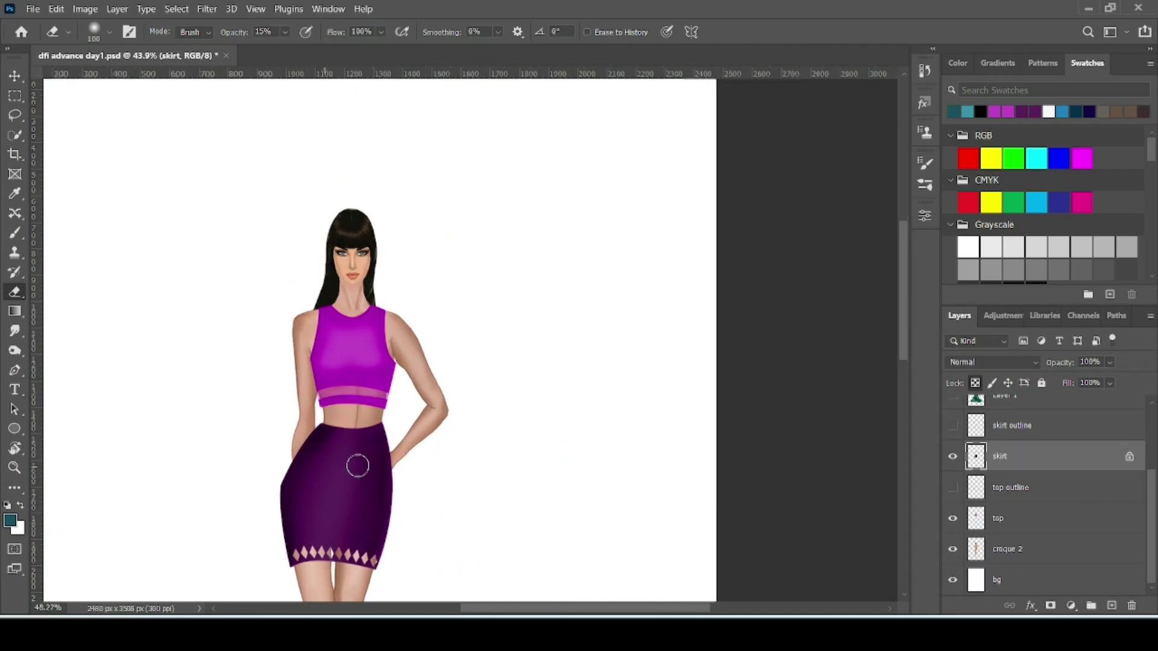
drag(355, 479, 362, 328)
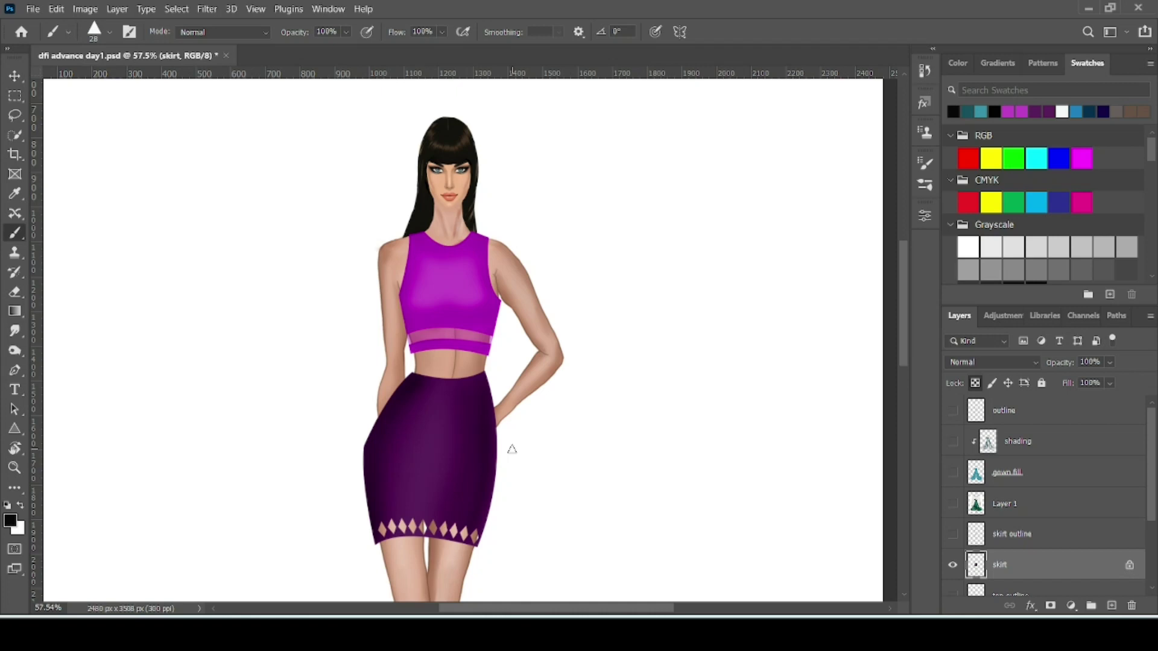
- Draw a curved Pen path along the crop top's round neckline, left shoulder to right
click(15, 372)
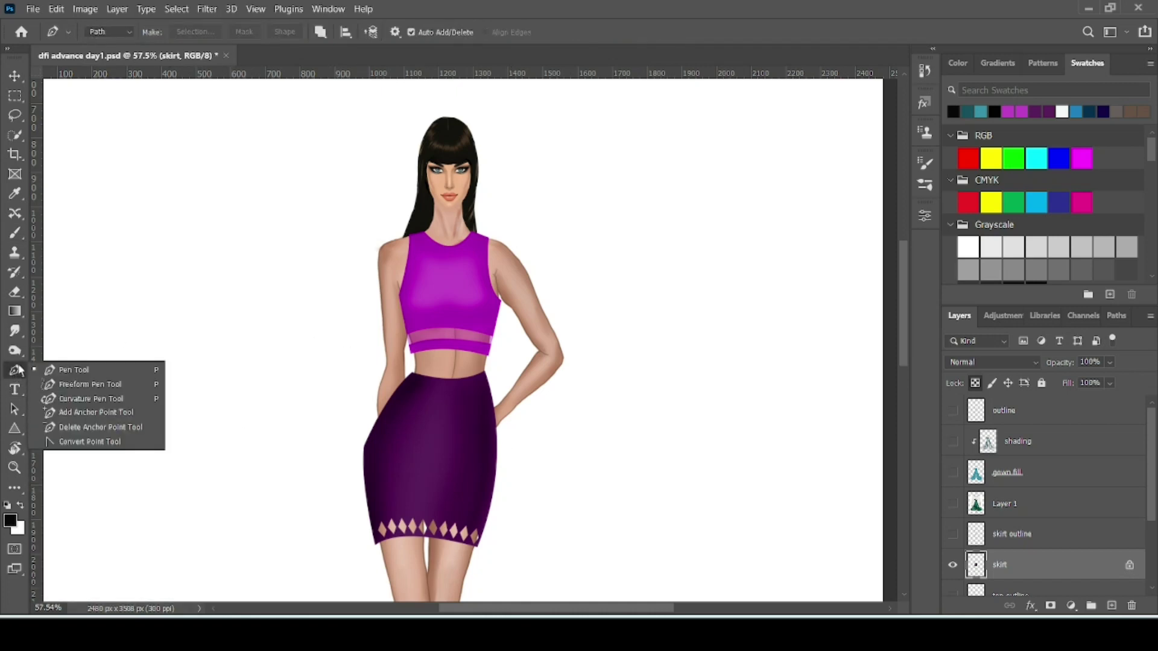
click(51, 369)
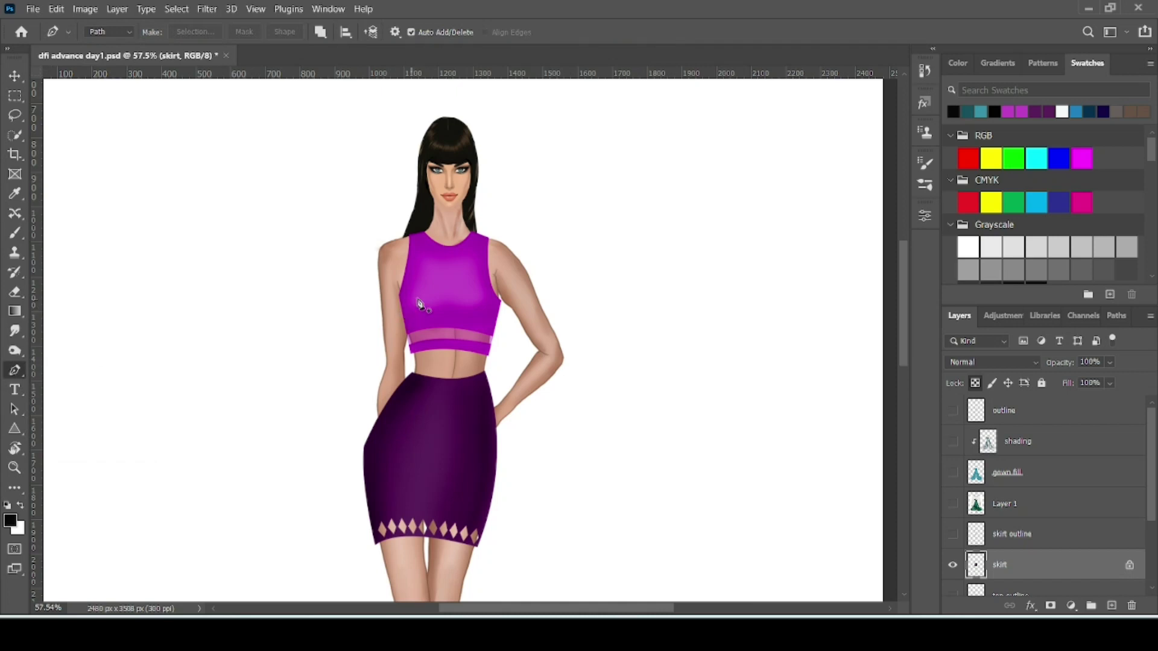
scroll(442, 276, up, 6)
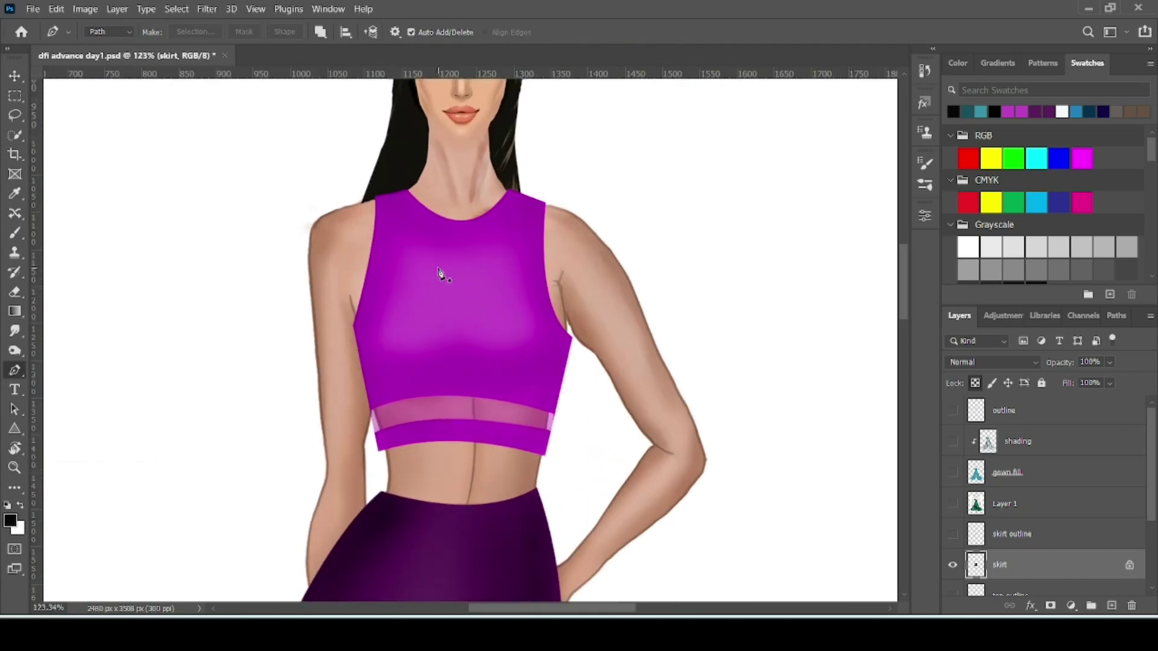
scroll(442, 276, down, 2)
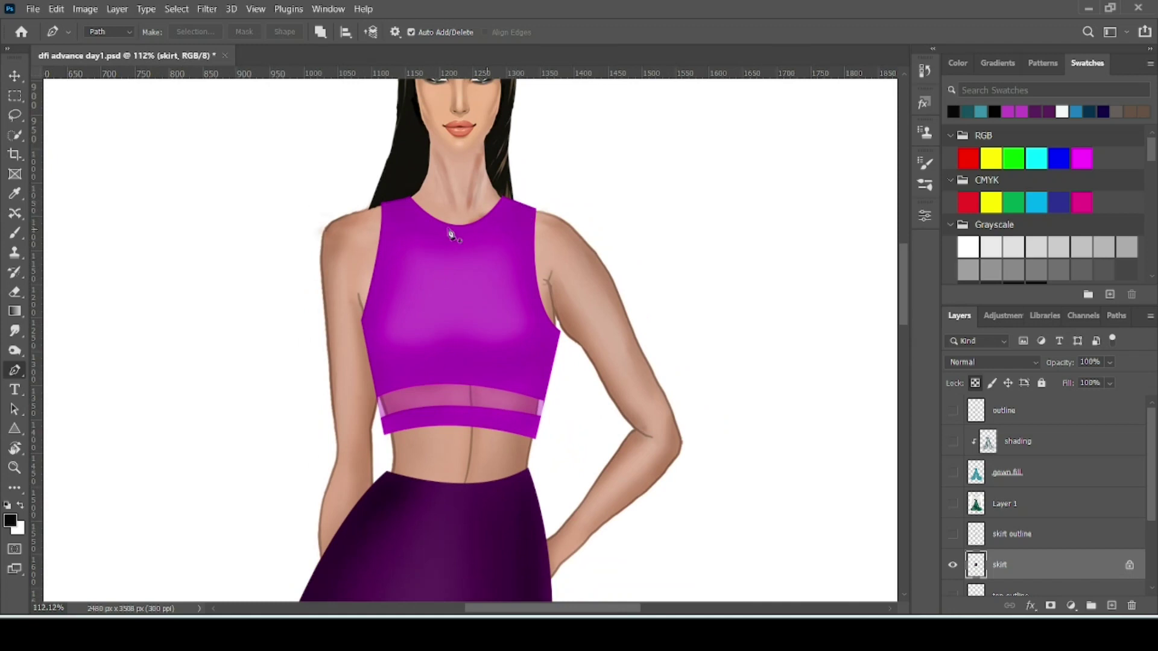
click(401, 200)
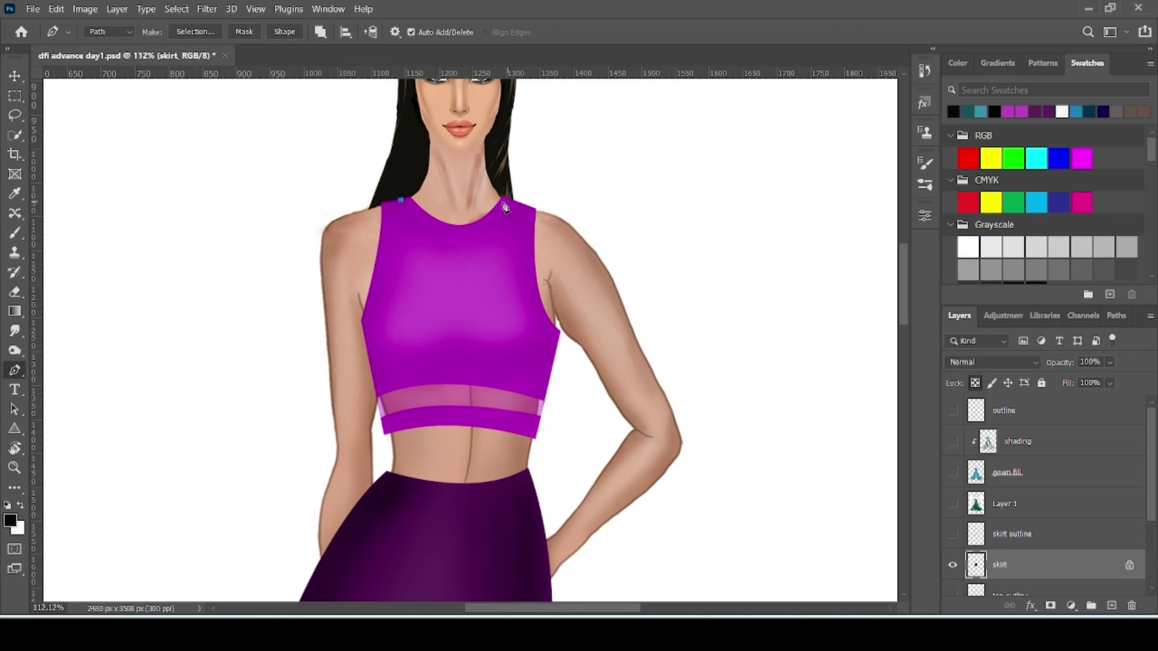
drag(512, 201, 560, 116)
ctrl+click(405, 228)
- Choose the triangle brush by searching 'trian', then add a new empty layer
click(15, 235)
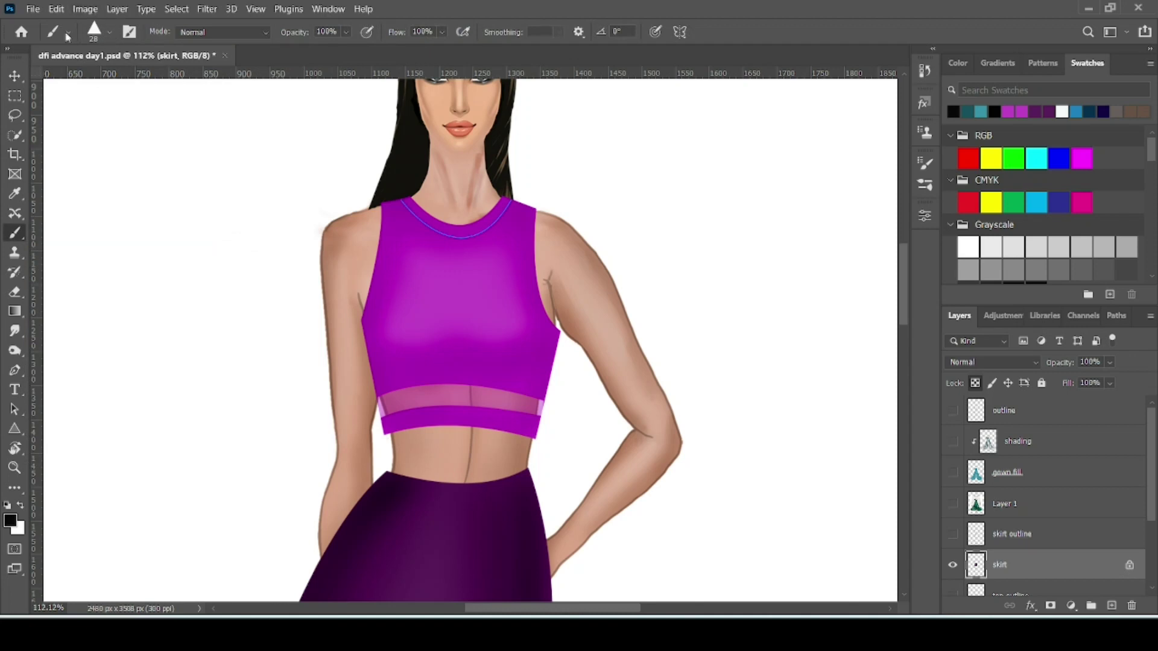
click(110, 33)
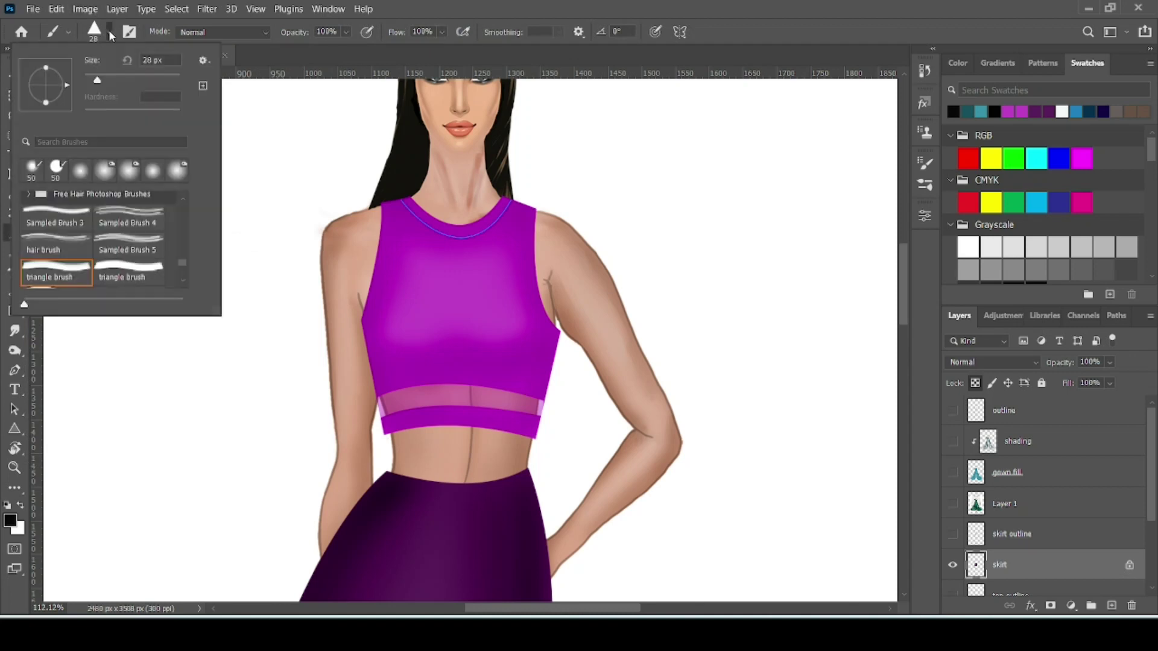
click(90, 145)
text(t)
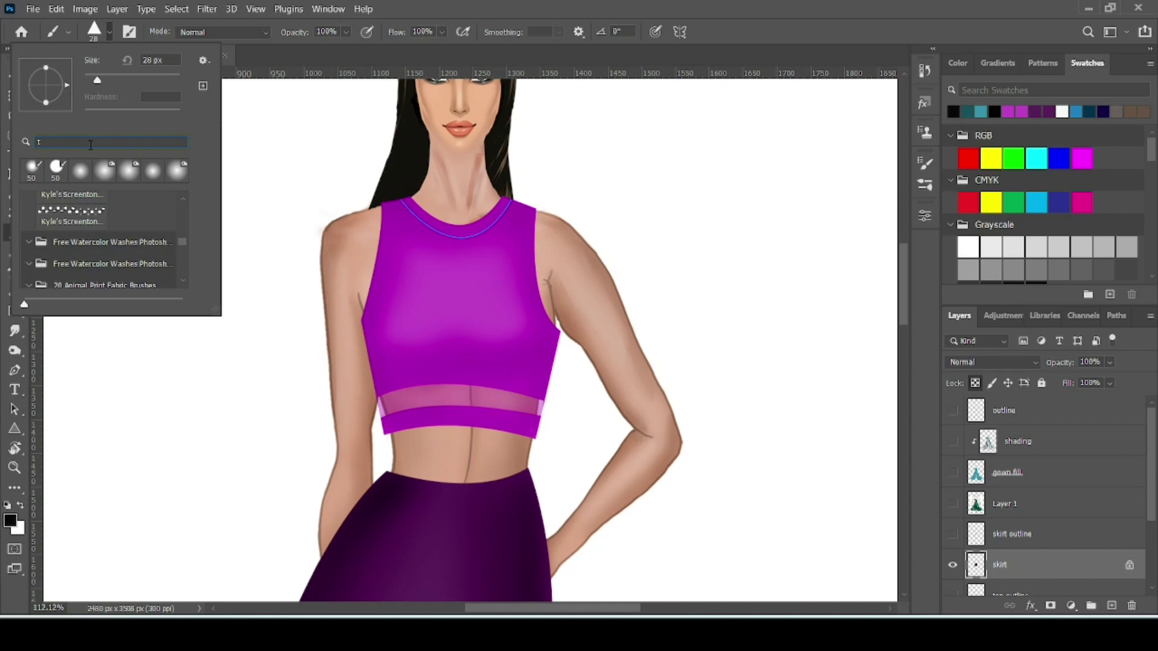
text(ri)
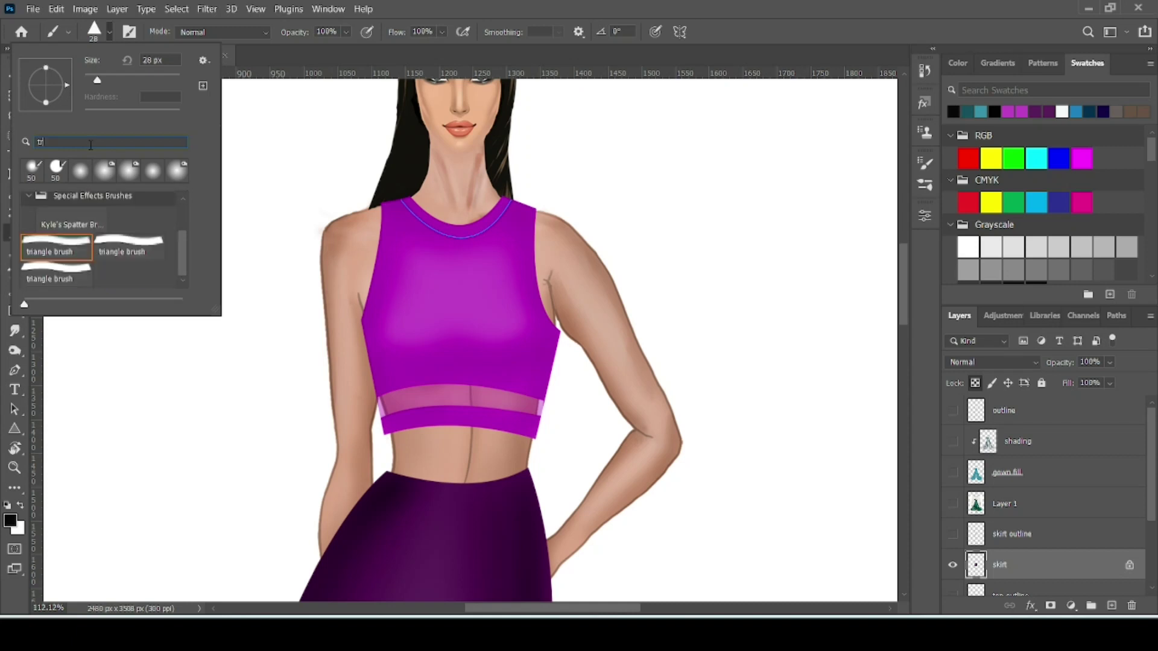
text(angle)
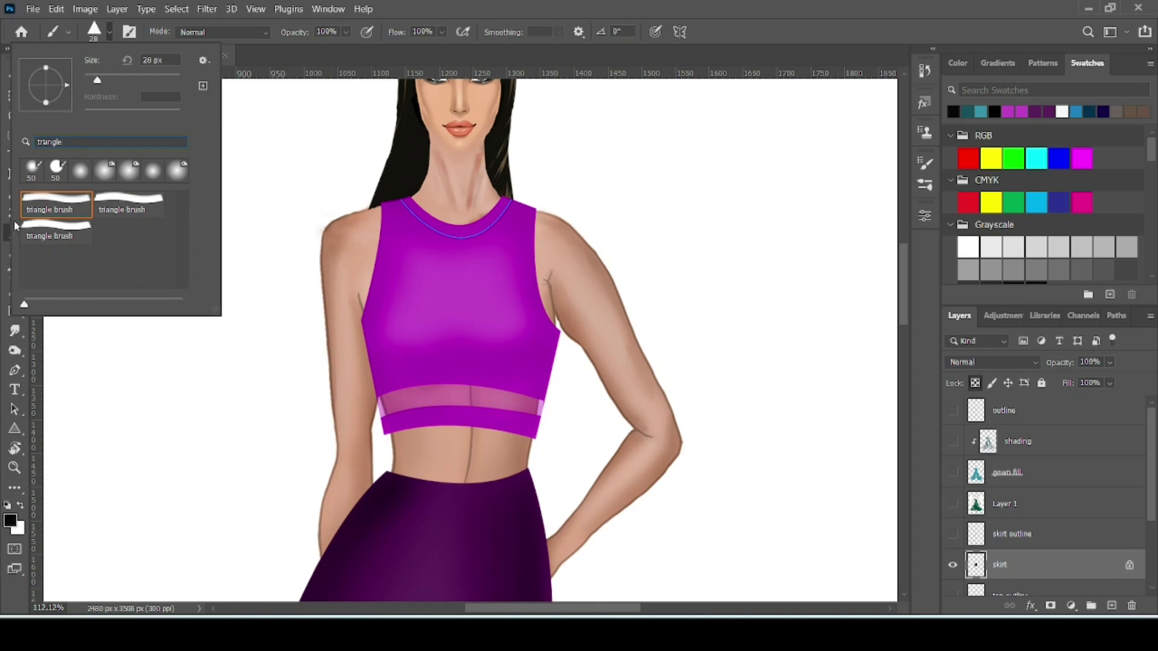
click(56, 213)
click(269, 191)
click(1107, 606)
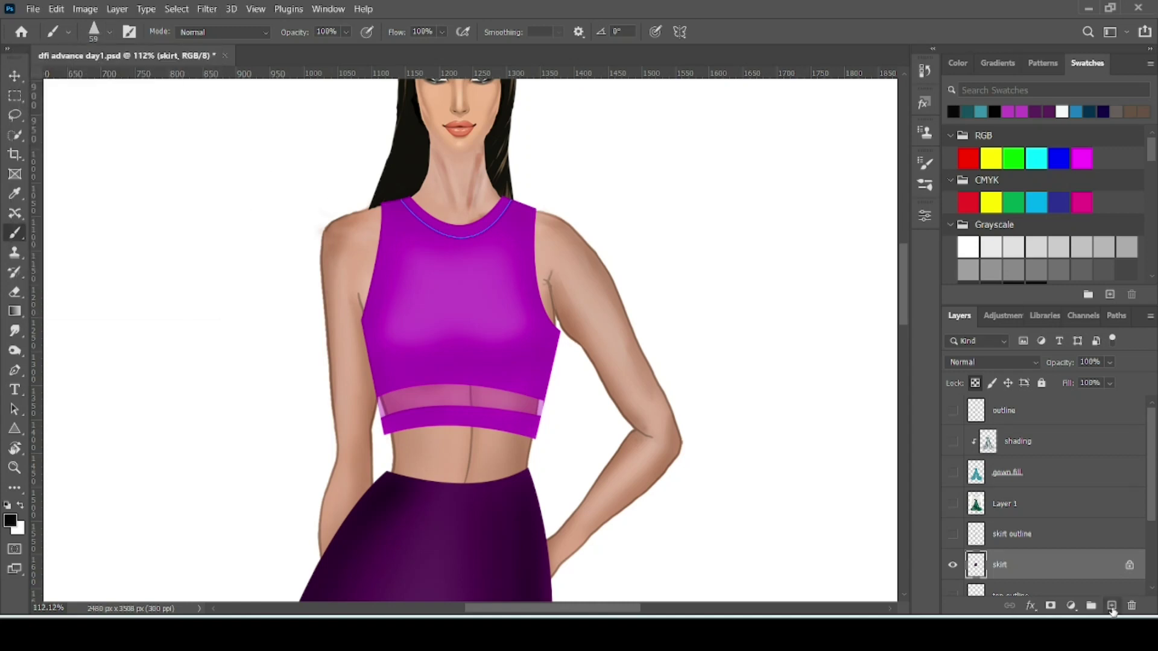
- Rename the new layer to 'neckline'
double_click(1009, 564)
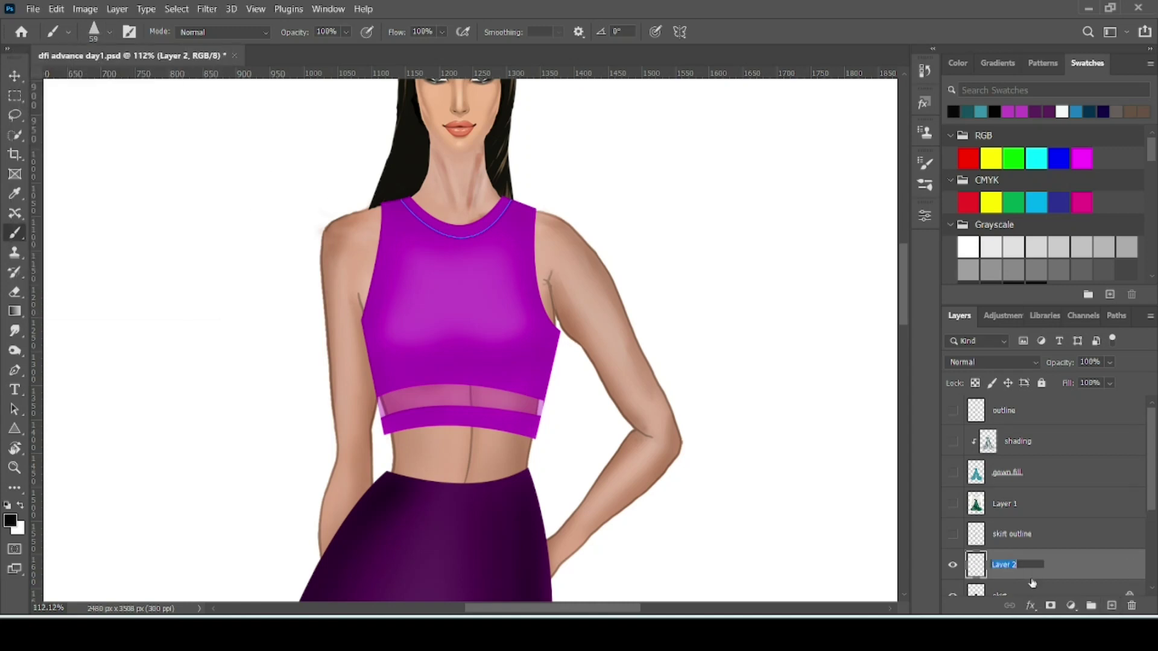
text(neckline)
key(Return)
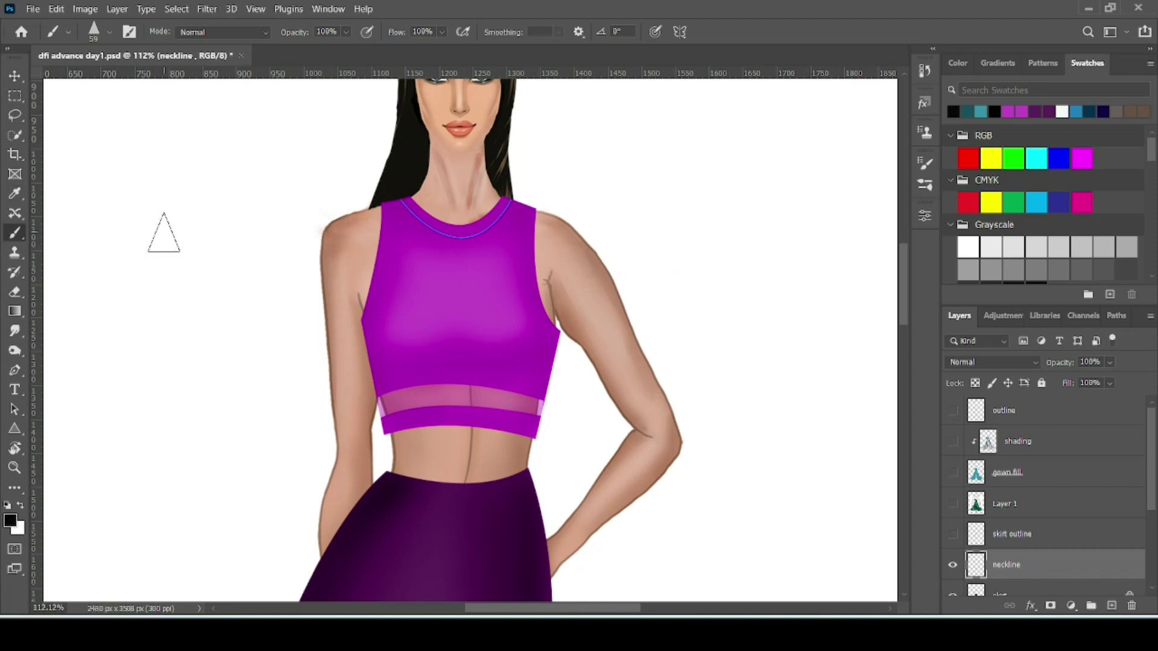
- Shrink the triangle brush, test it with strokes and stamps, undo them, and open Brush Settings
key(bracketleft)
key(bracketleft)
key(bracketleft)
key(bracketleft)
key(bracketleft)
drag(79, 184, 261, 192)
drag(81, 295, 312, 289)
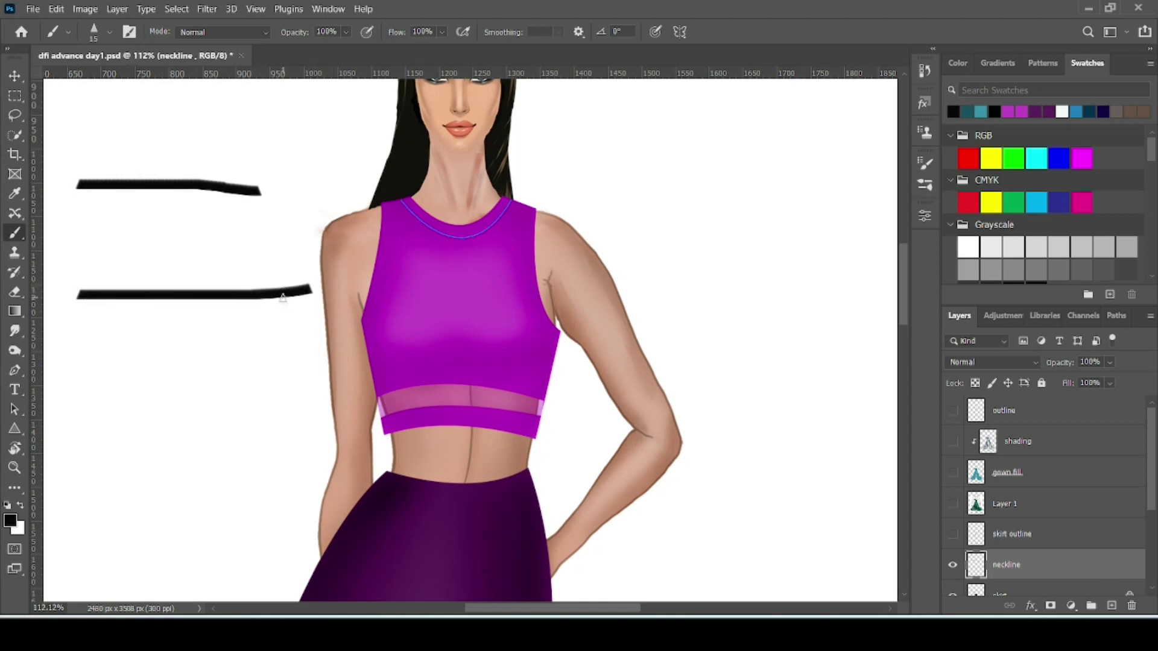
click(230, 389)
click(272, 413)
key(ctrl+z)
key(ctrl+z)
key(ctrl+z)
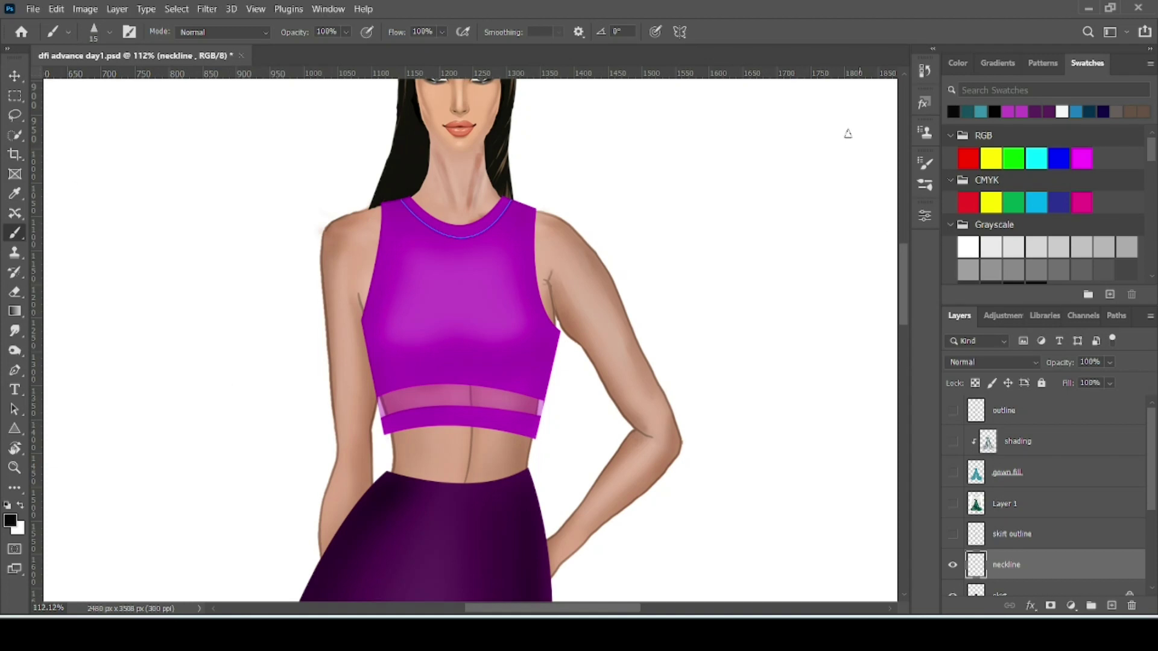
click(925, 163)
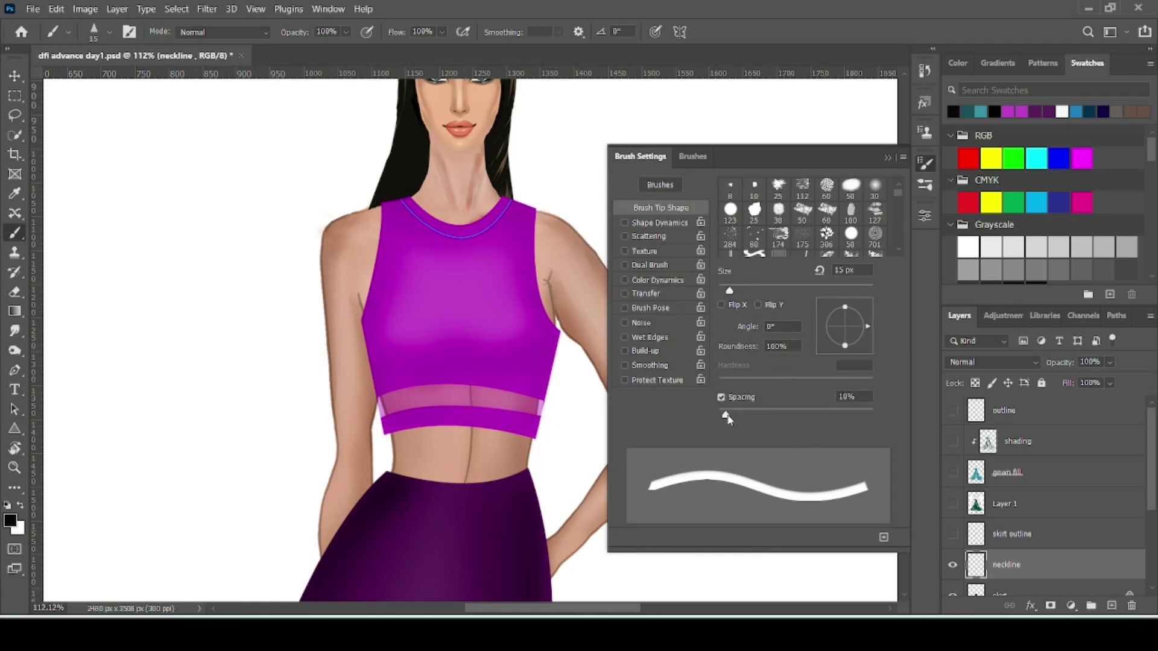
- Give the triangle brush tip 135% spacing, 14 px size and a -178° angle
drag(728, 418, 808, 416)
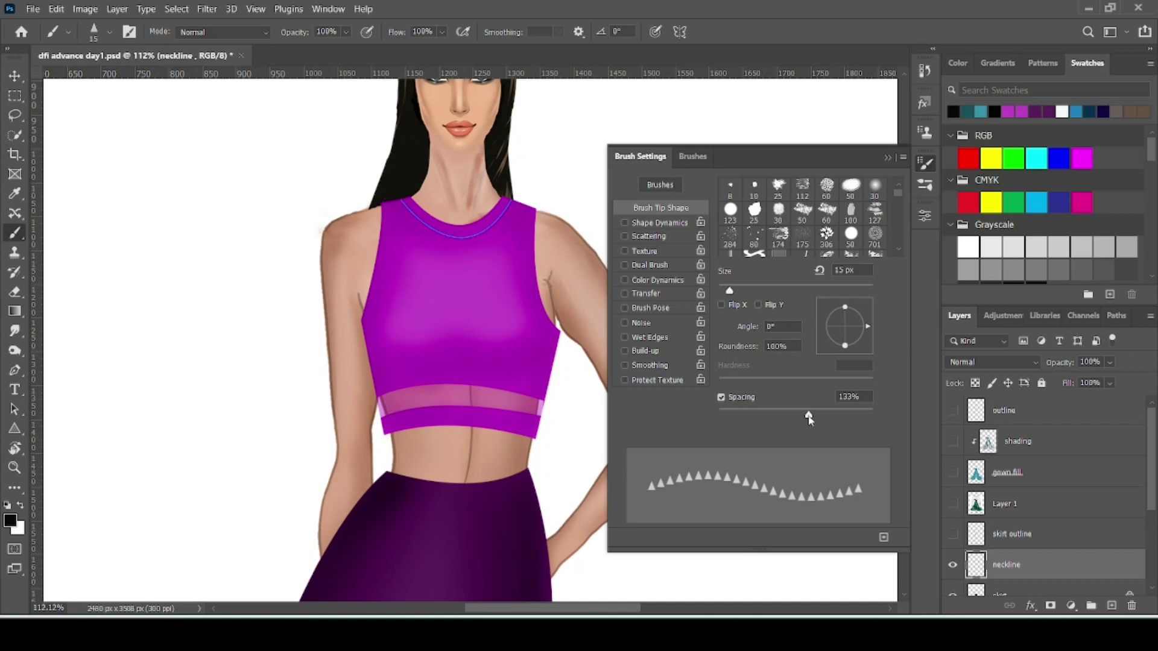
drag(808, 415, 810, 416)
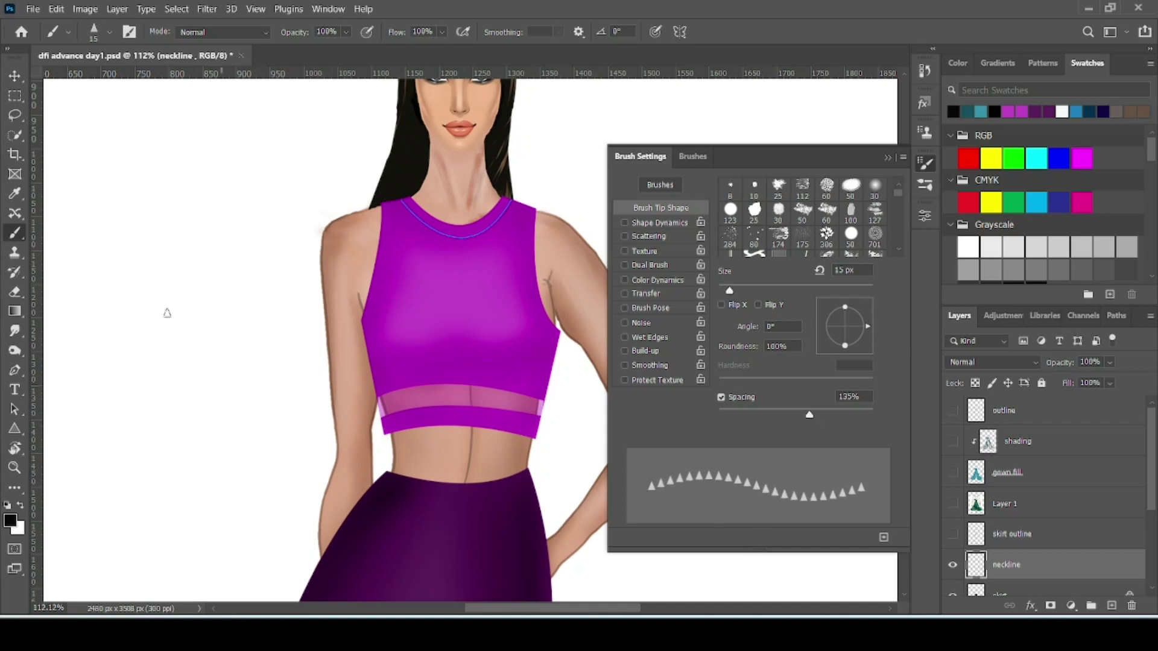
drag(91, 226, 229, 226)
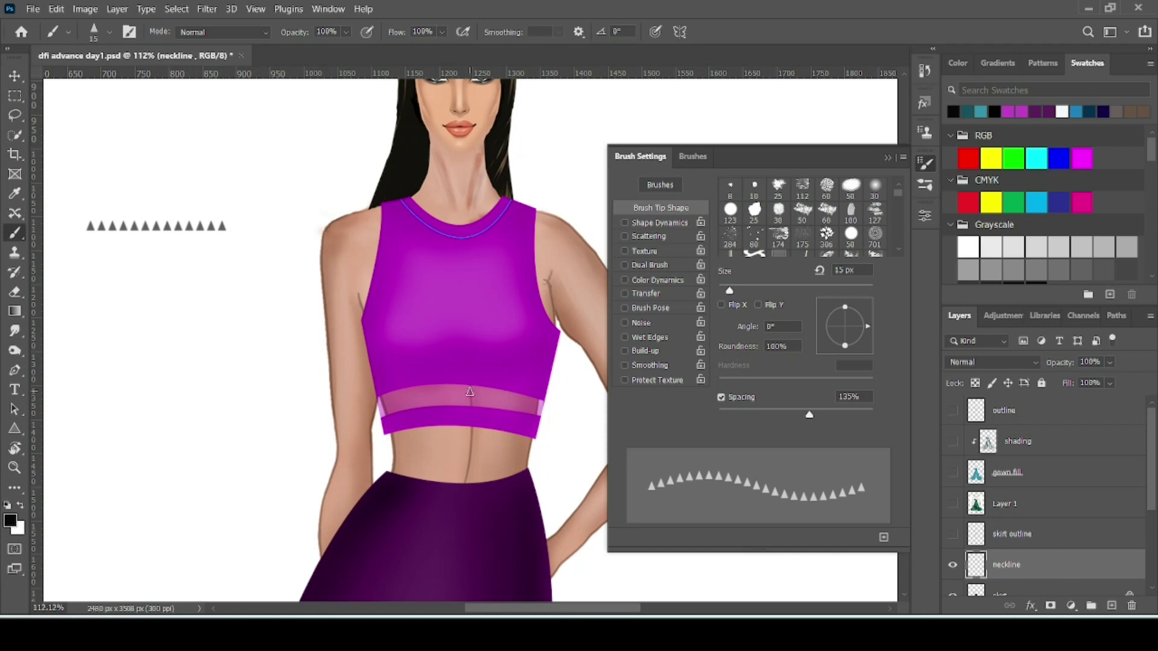
key(ctrl+z)
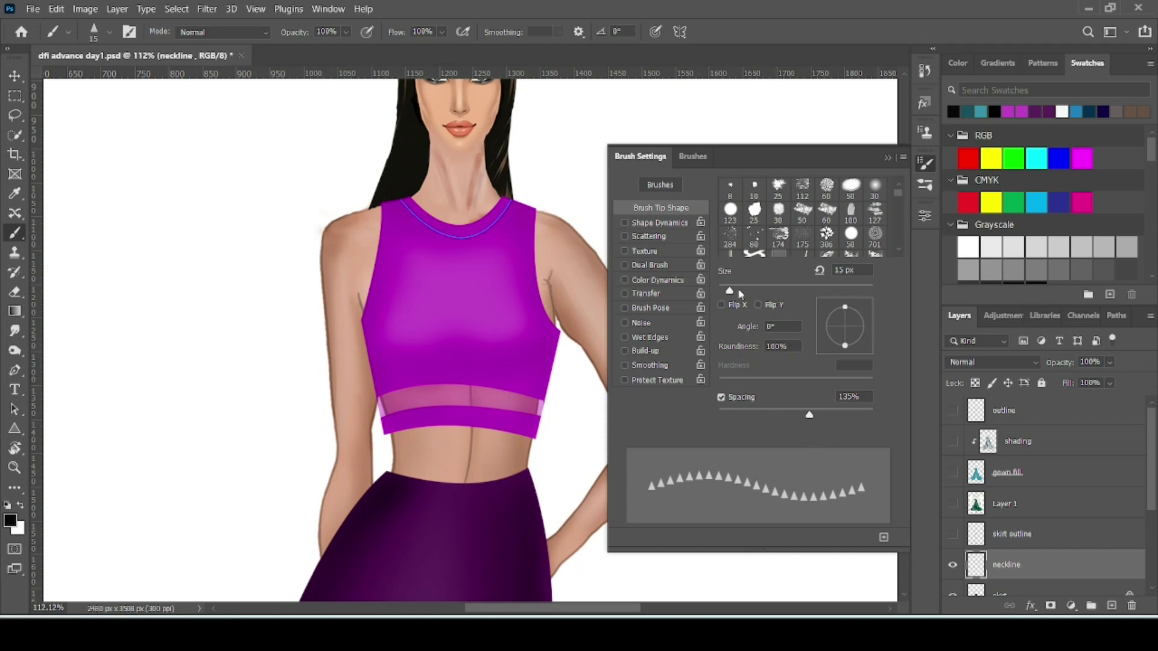
mouse_move(730, 291)
mouse_down()
mouse_move(754, 293)
mouse_move(730, 295)
mouse_up()
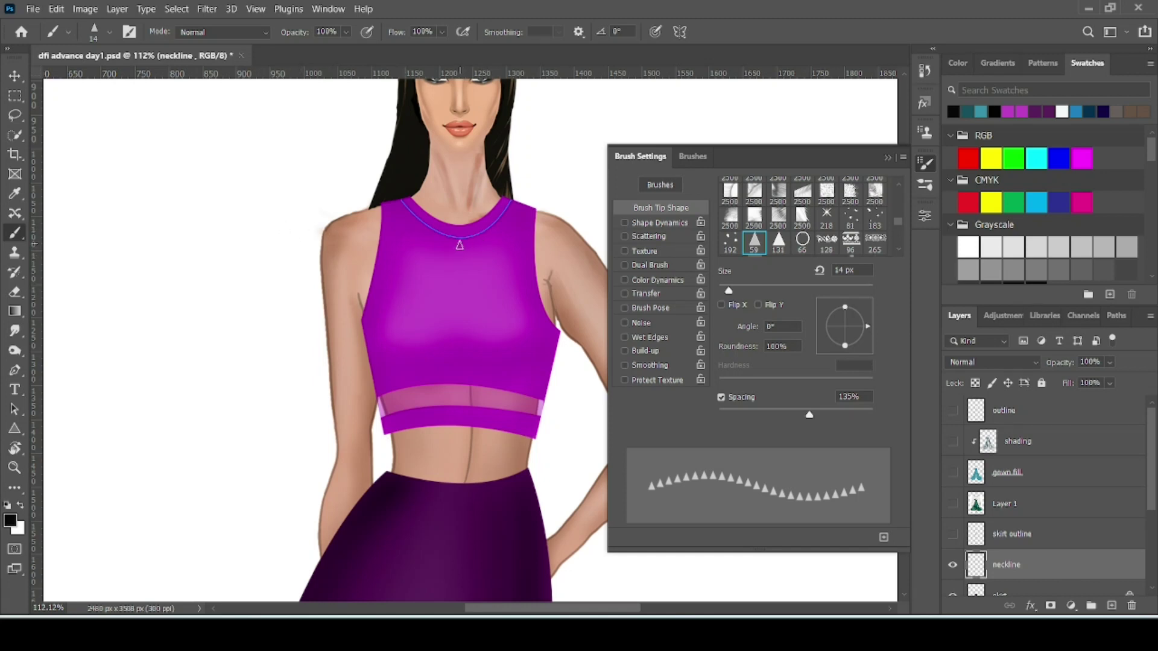
mouse_move(868, 326)
mouse_down()
mouse_move(844, 353)
mouse_move(811, 331)
mouse_up()
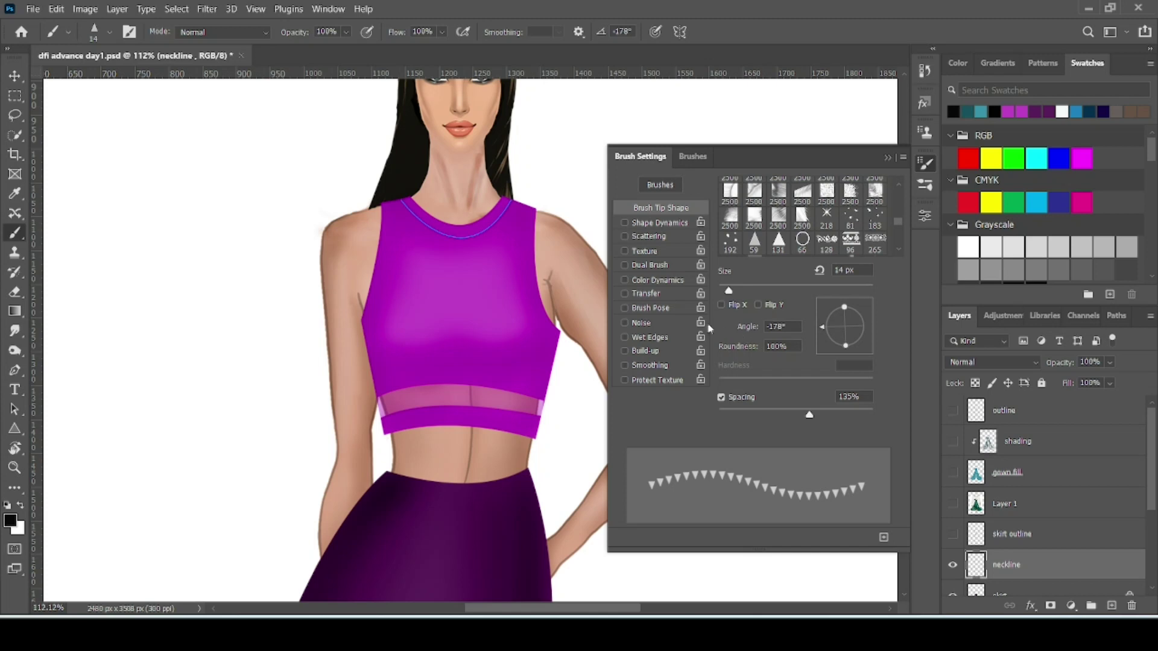
click(887, 157)
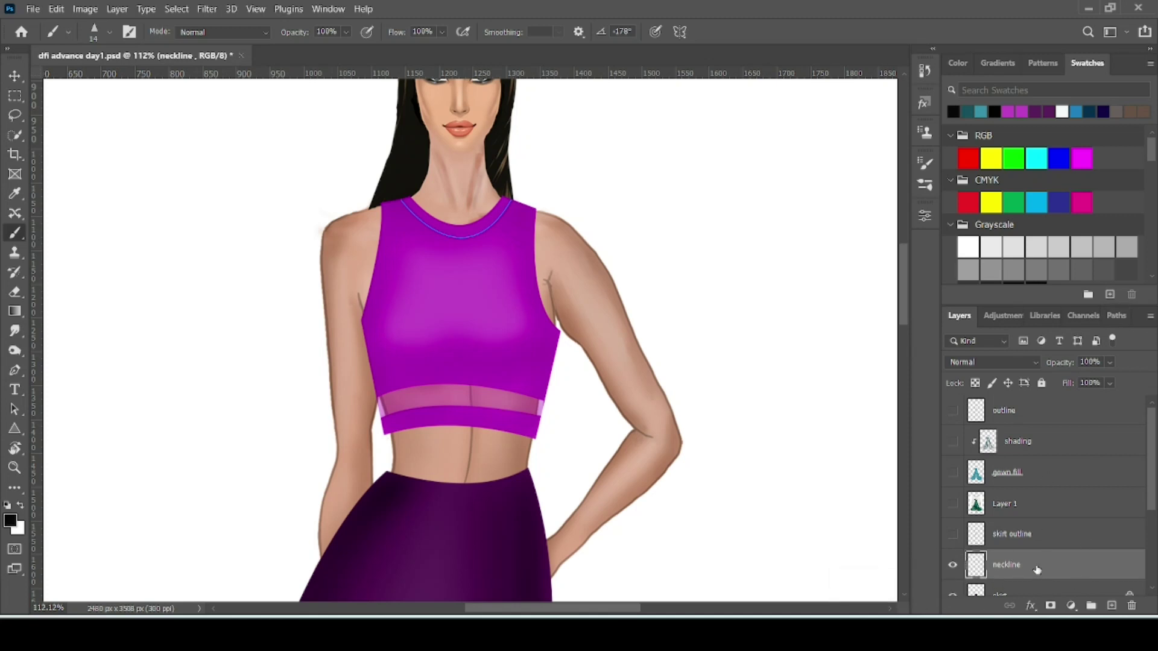
- Save the neckline work path as Path 2 and stroke it with small dark triangles
click(1115, 320)
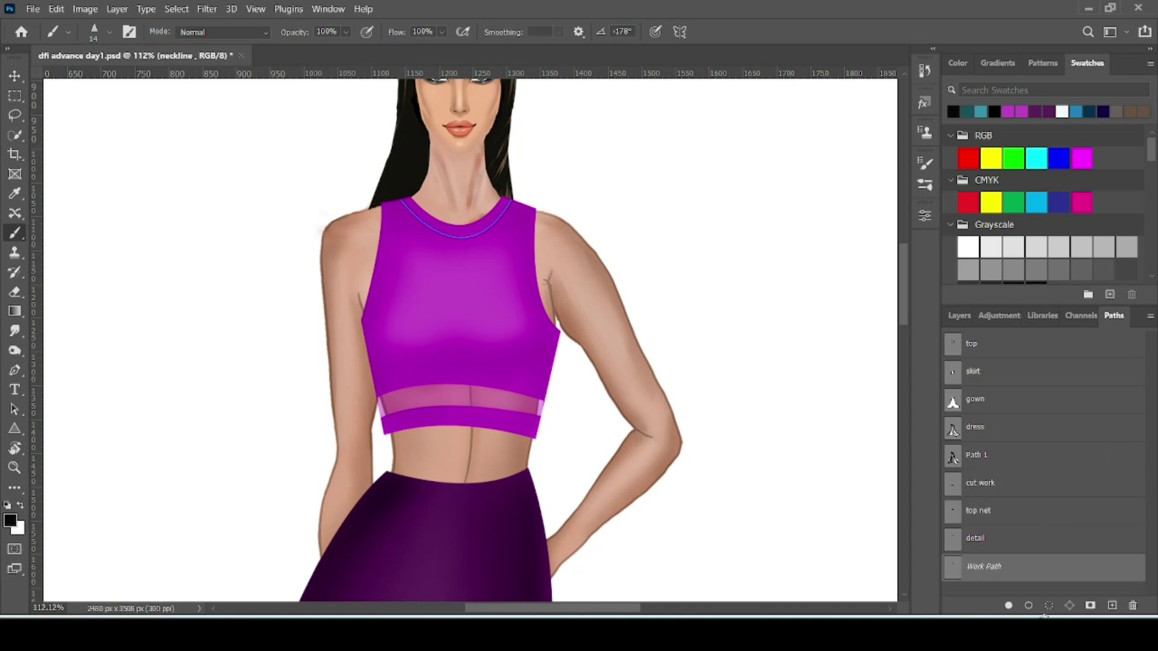
double_click(975, 567)
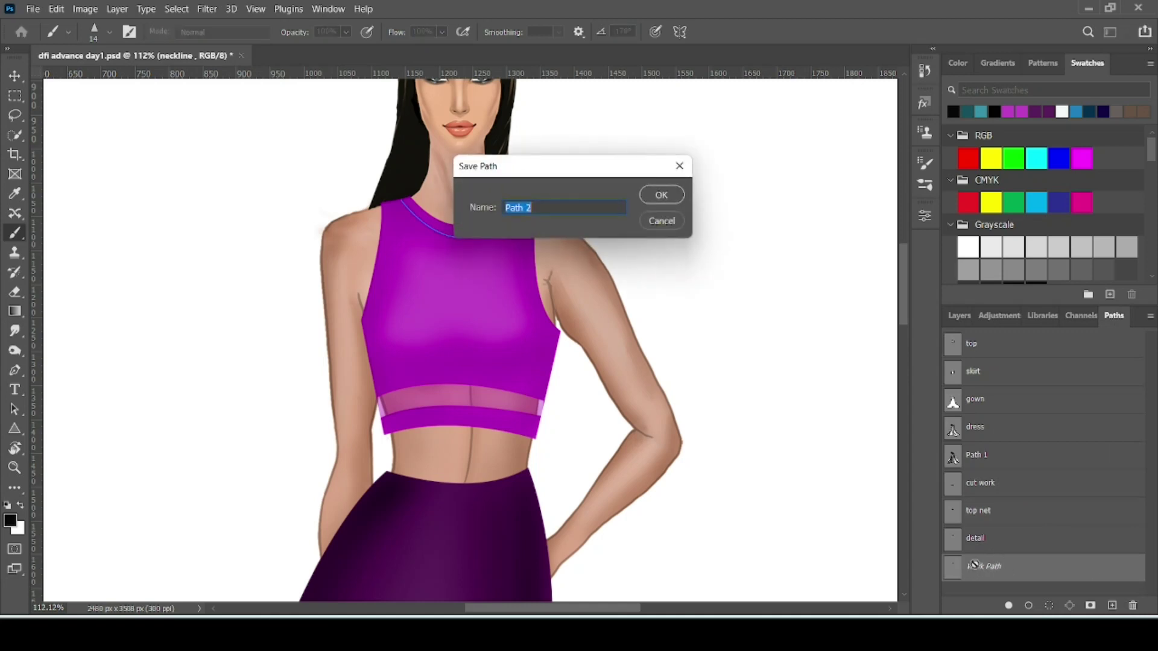
click(662, 196)
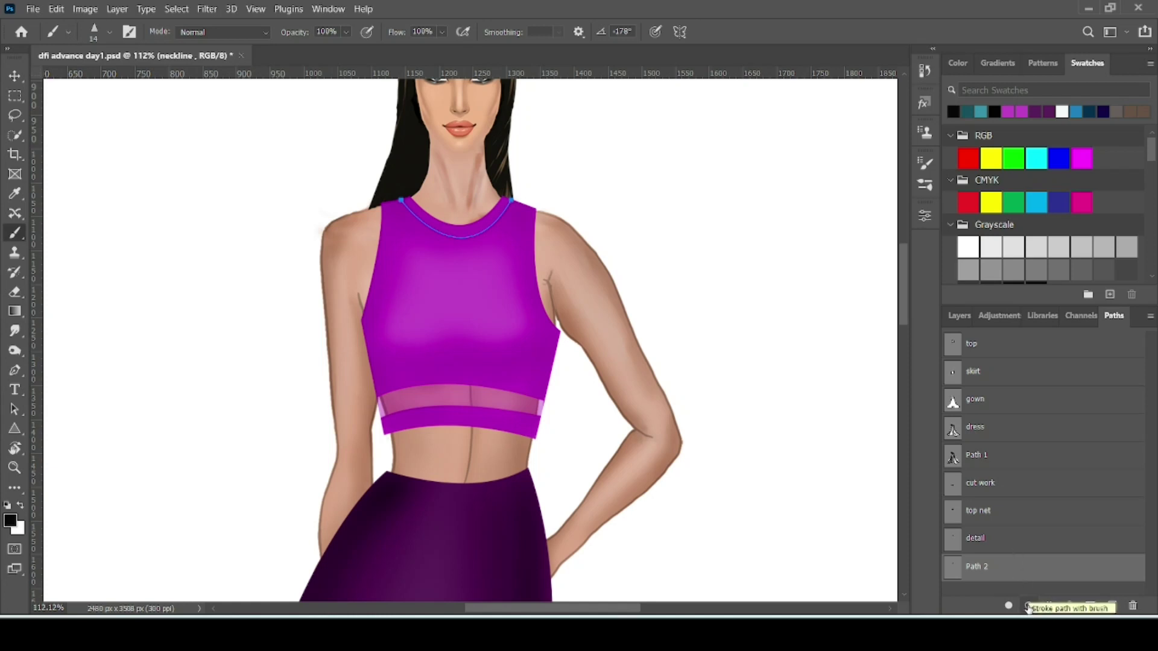
click(1028, 606)
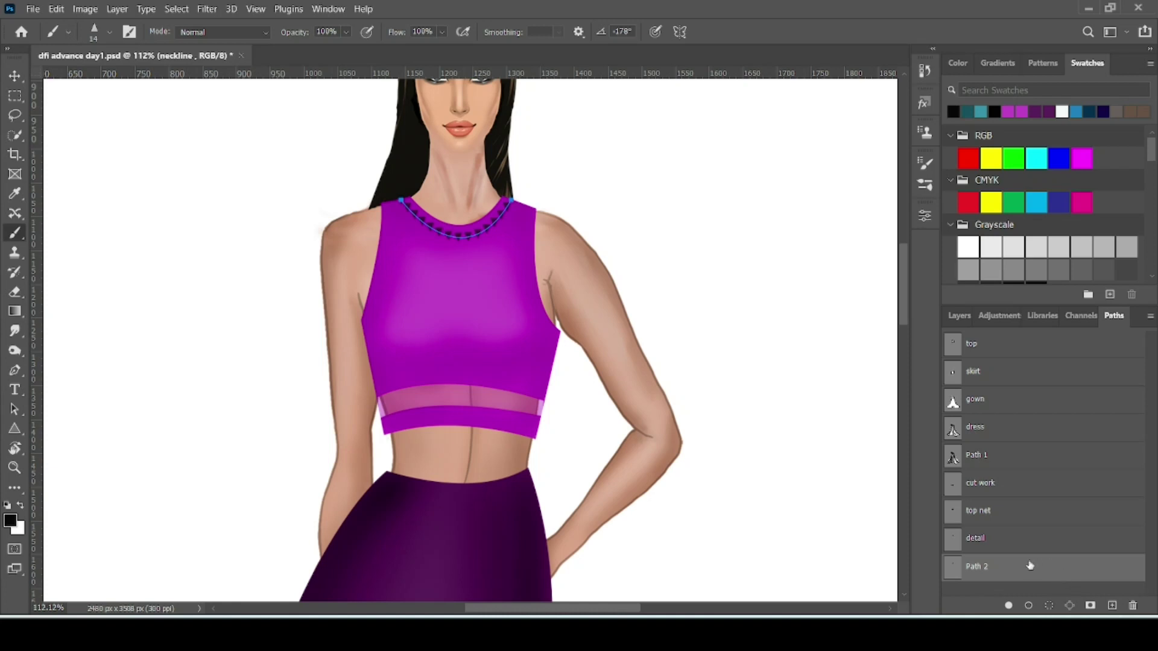
key(Escape)
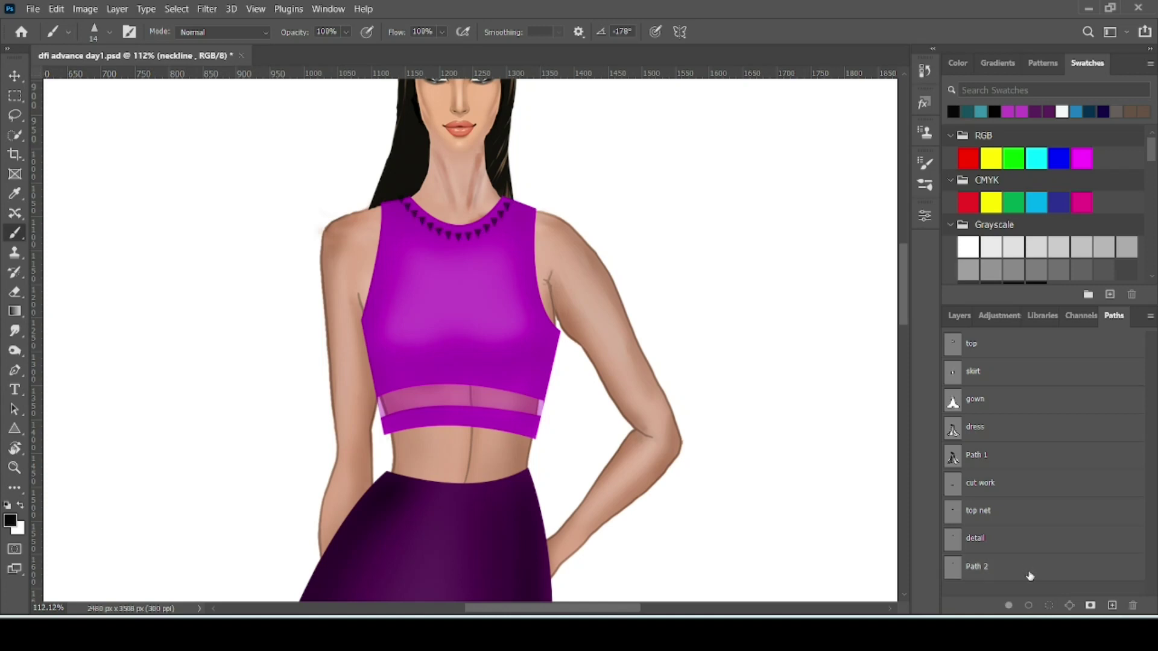
scroll(404, 338, down, 2)
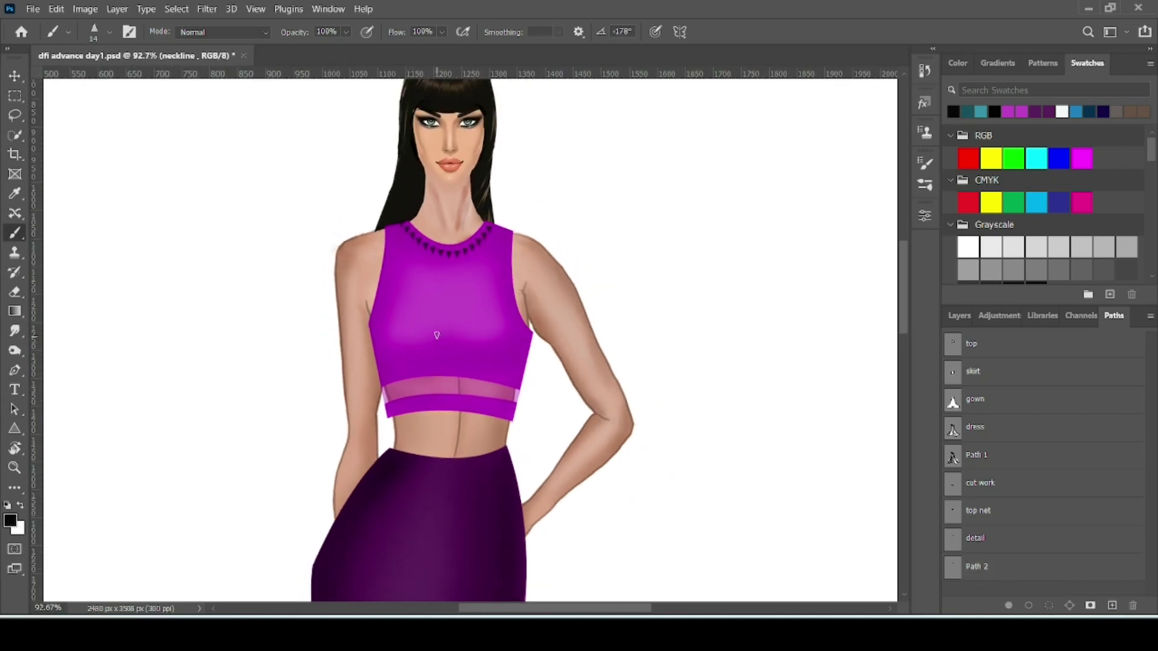
- Draw a four-point diamond path on blank canvas, fill it black, and lasso around it
click(109, 33)
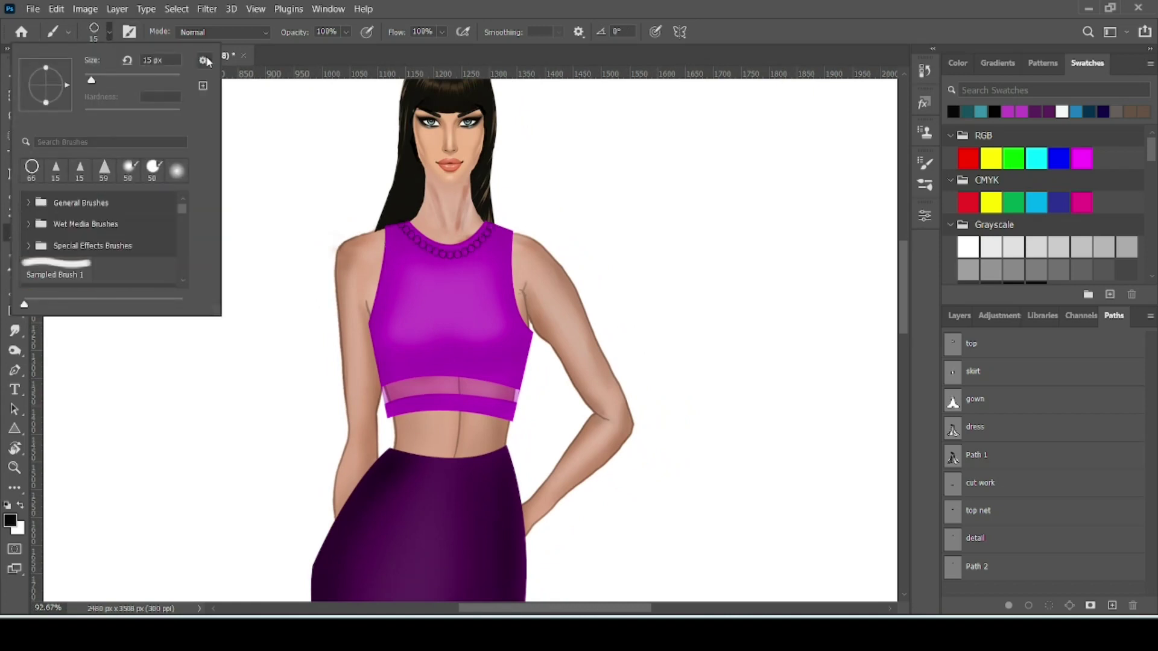
click(783, 168)
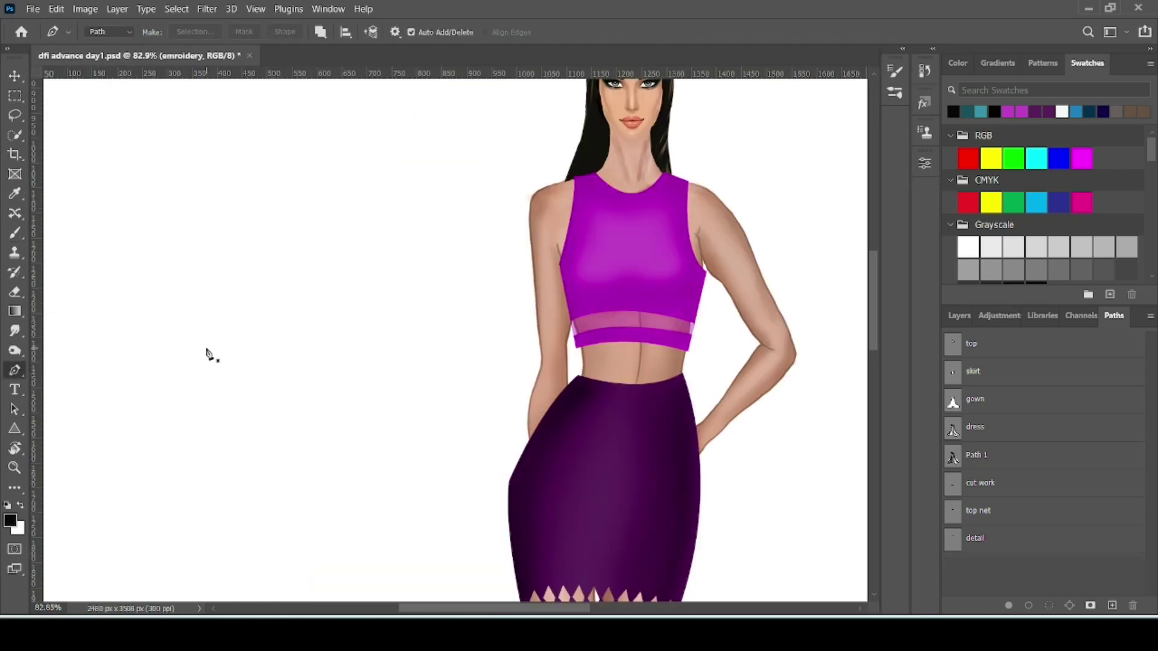
click(258, 322)
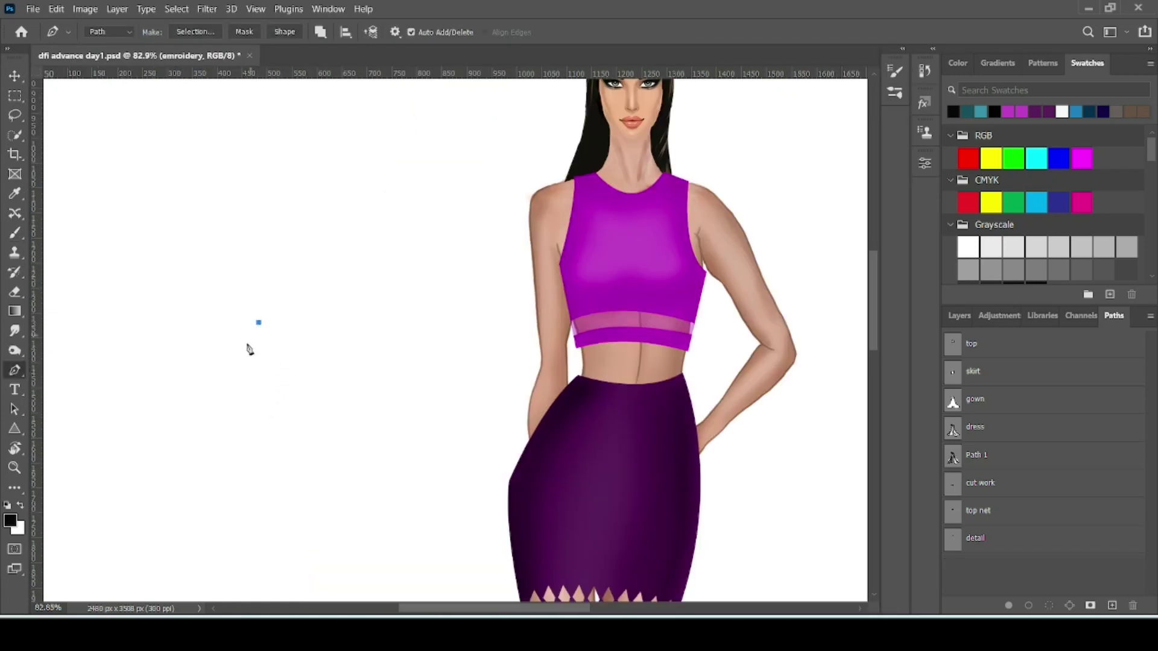
click(230, 362)
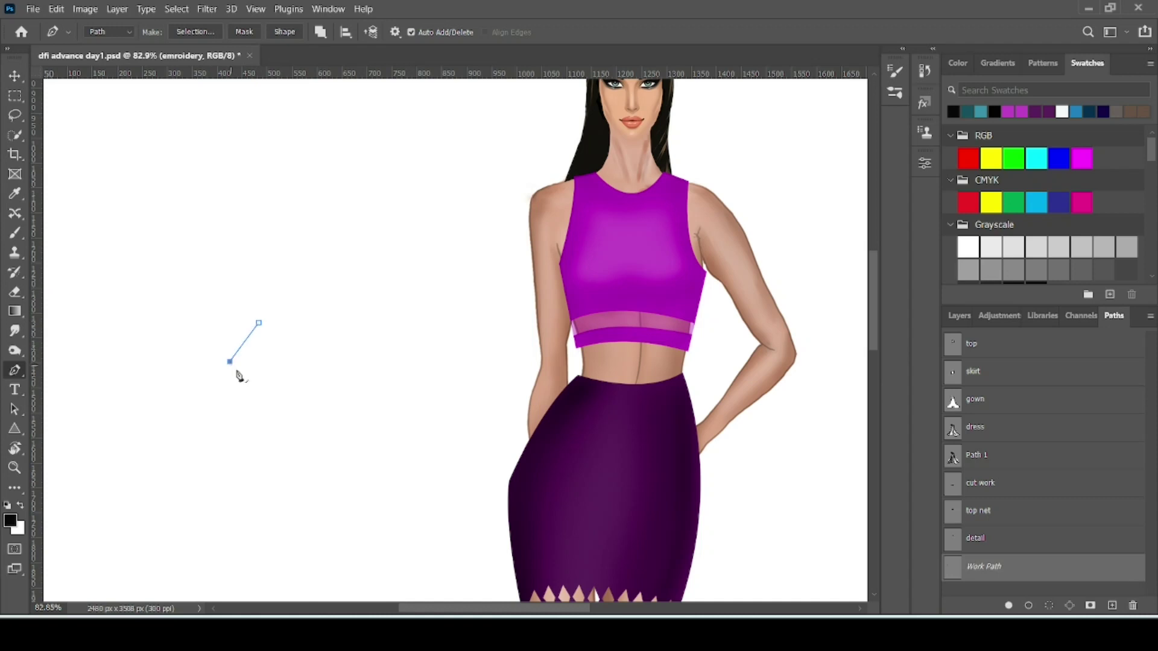
click(261, 400)
click(291, 361)
click(259, 324)
click(1008, 606)
click(15, 114)
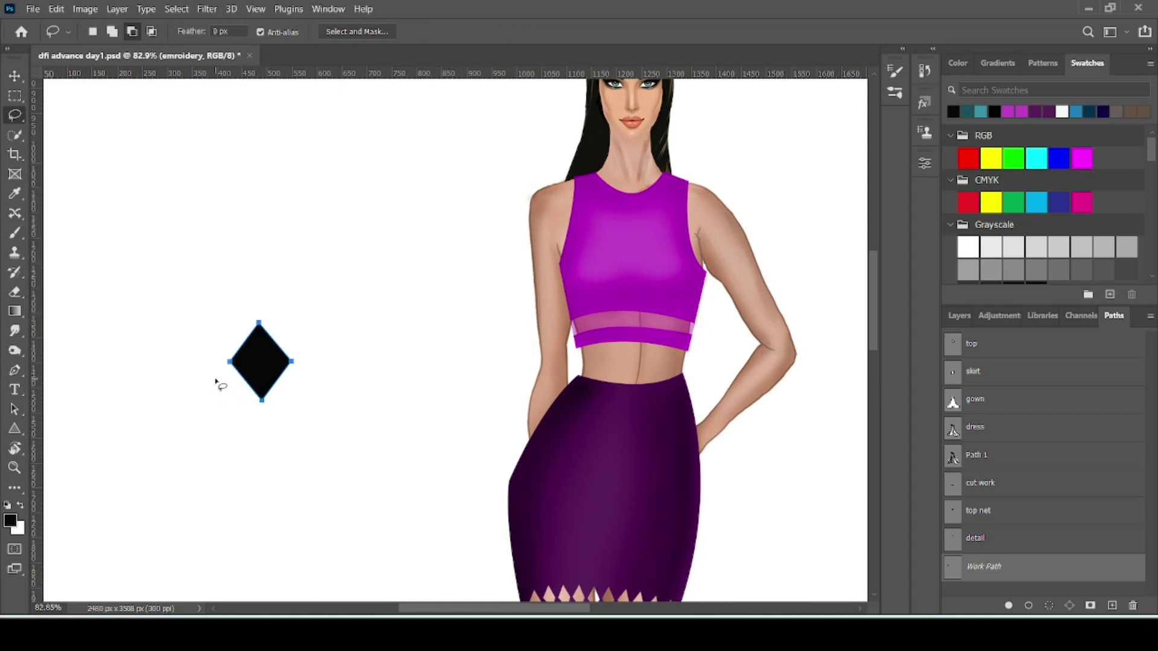
mouse_move(216, 380)
mouse_down()
mouse_move(208, 315)
mouse_move(355, 414)
mouse_move(208, 415)
mouse_move(218, 352)
mouse_up()
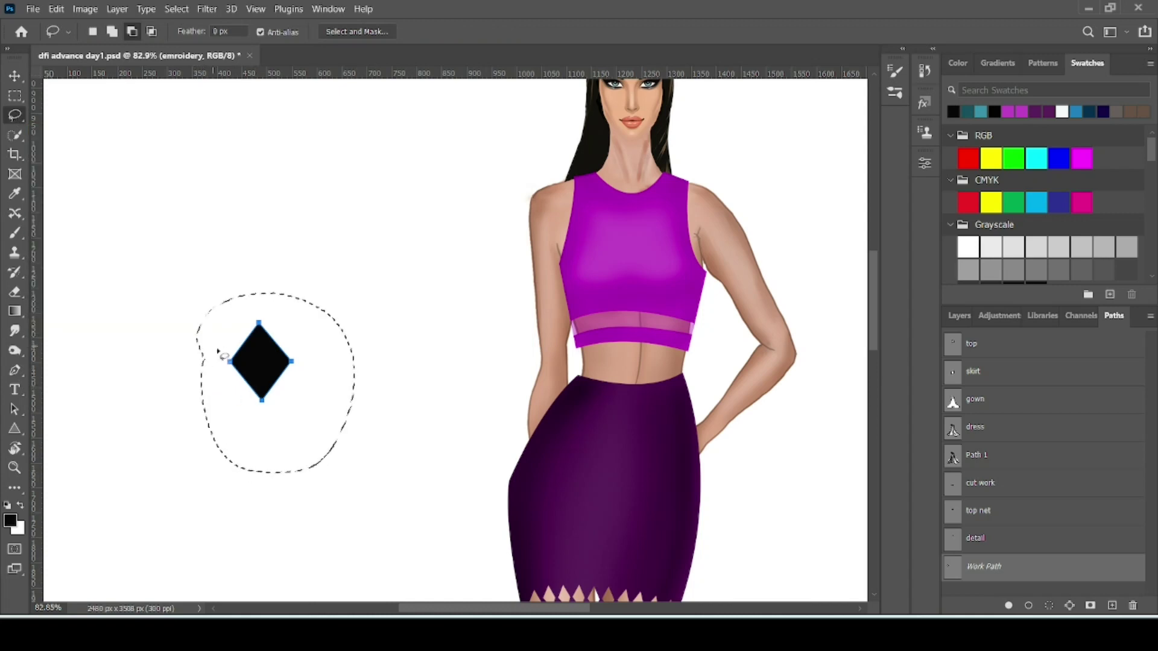
- Define the diamond as a brush named 'dianmond brush', select the Brush tool, and deselect
click(56, 9)
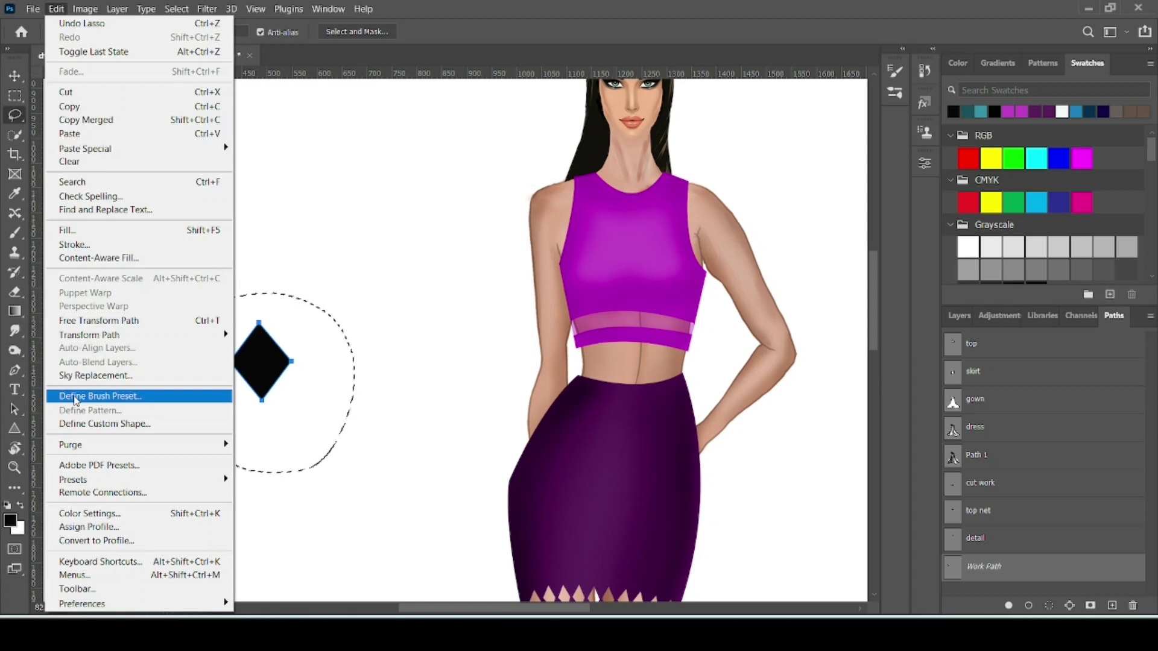
click(75, 396)
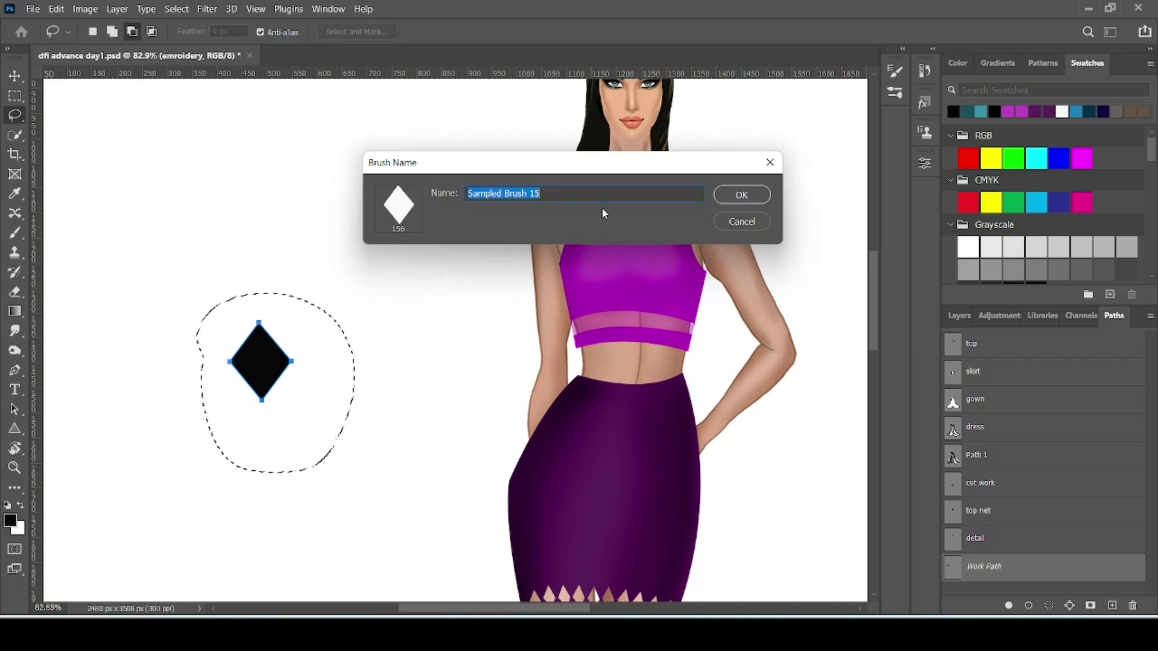
text(dian)
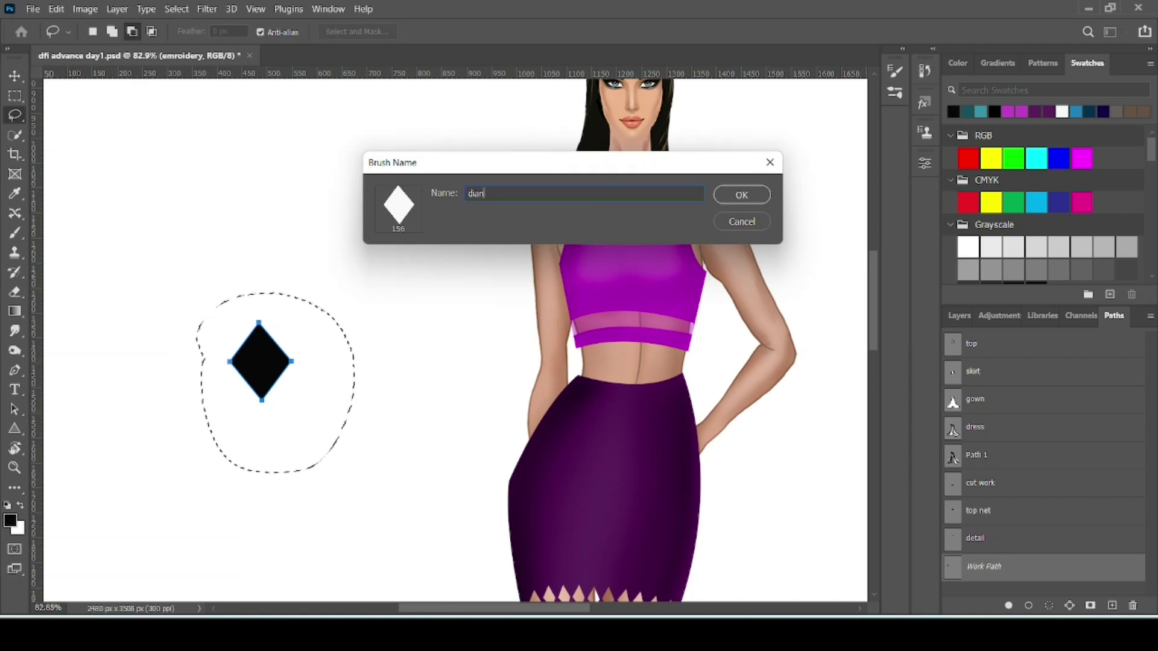
text(mo)
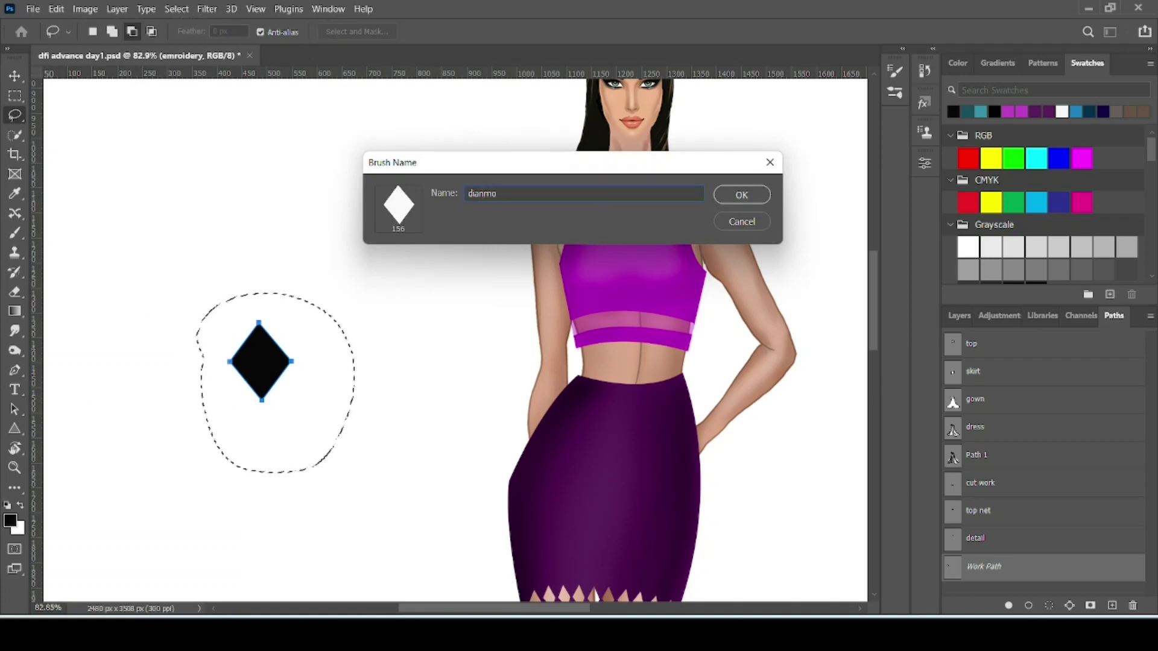
text(nd brush)
key(Return)
key(b)
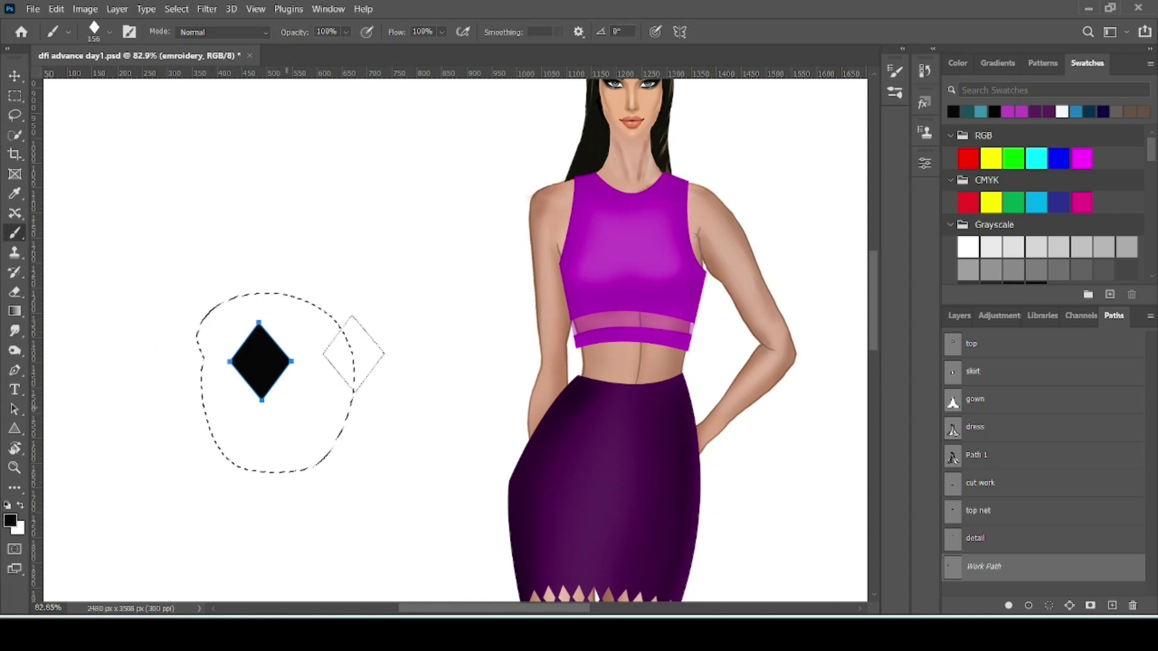
key(ctrl+d)
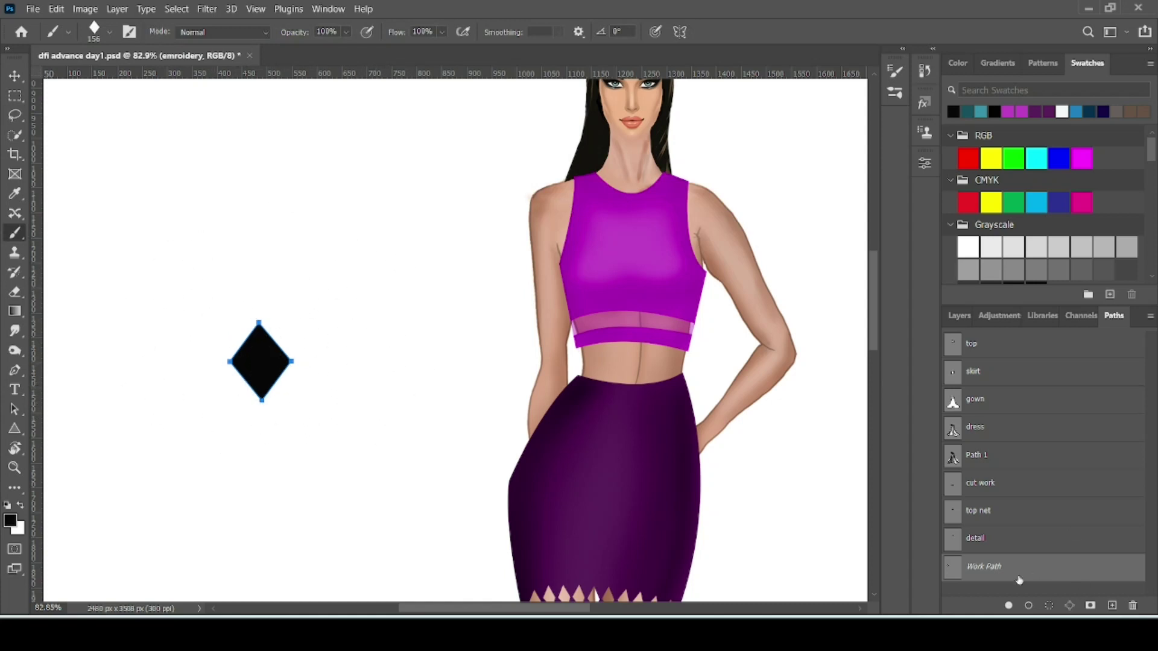
- Delete the layer holding the diamond sample
click(1043, 591)
click(958, 316)
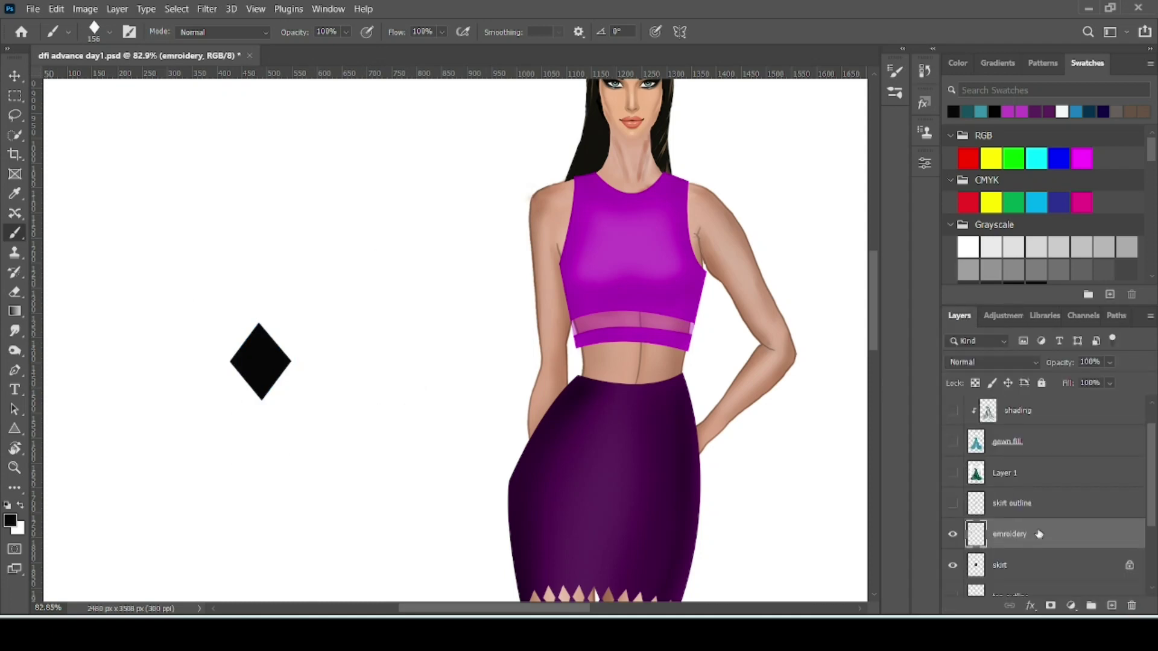
drag(1038, 535, 1131, 605)
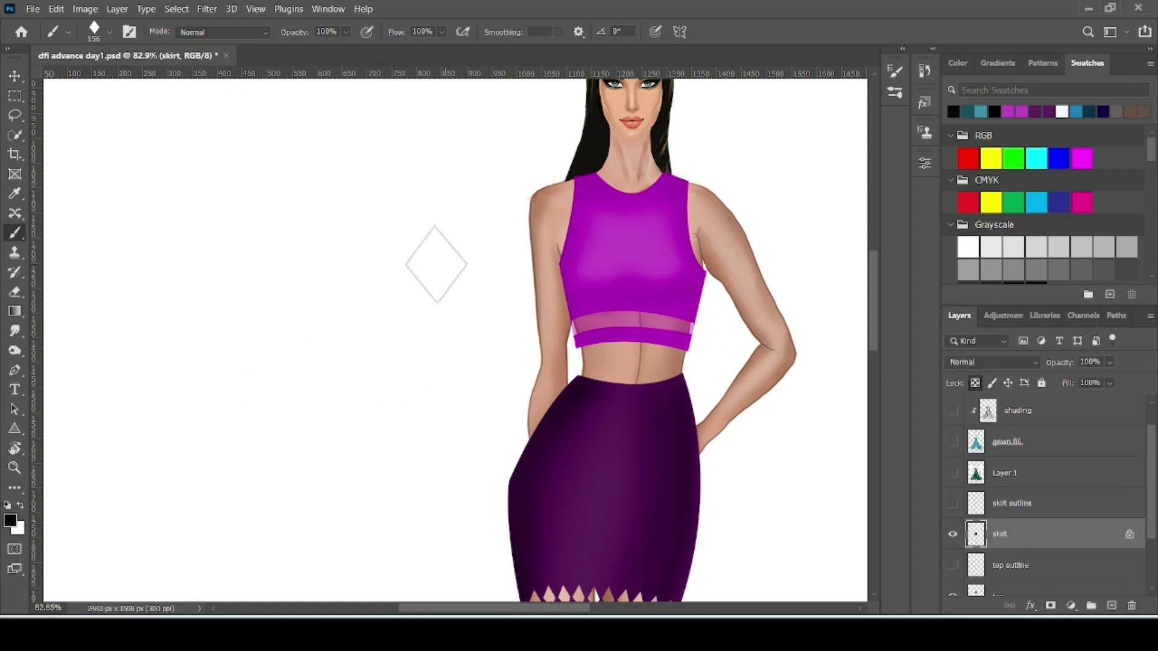
- Trace a Pen path along the crop top's neckline to the right shoulder
alt+scroll(445, 249, up, 1)
alt+scroll(445, 248, down, 1)
drag(457, 251, 321, 349)
alt+scroll(428, 323, up, 4)
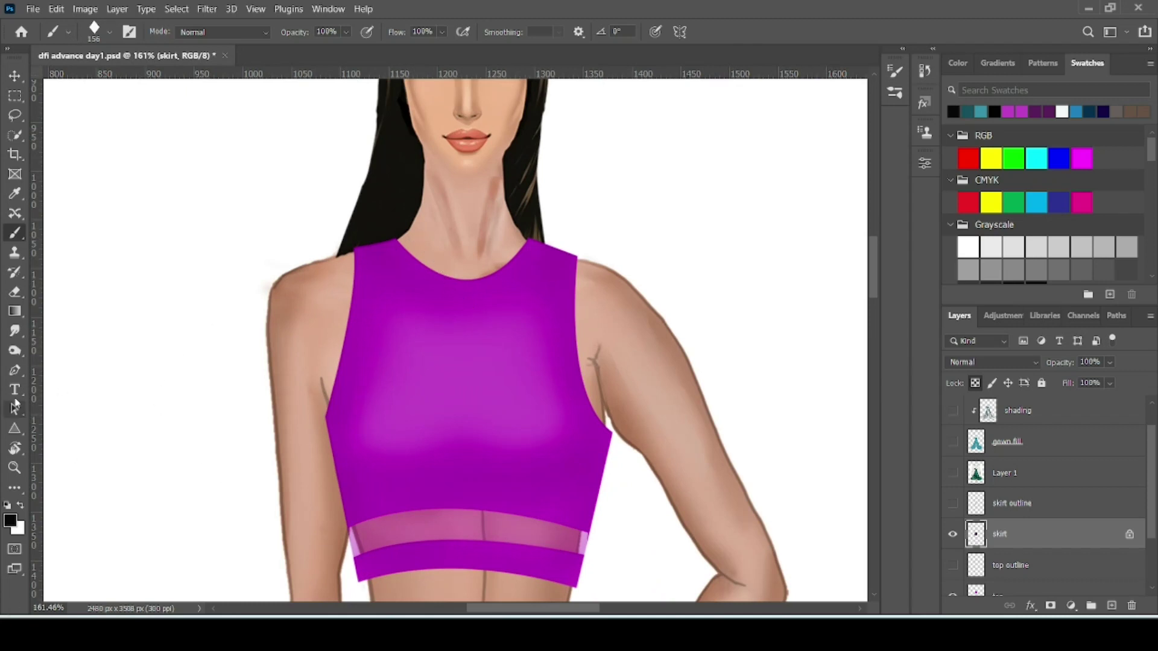
click(13, 372)
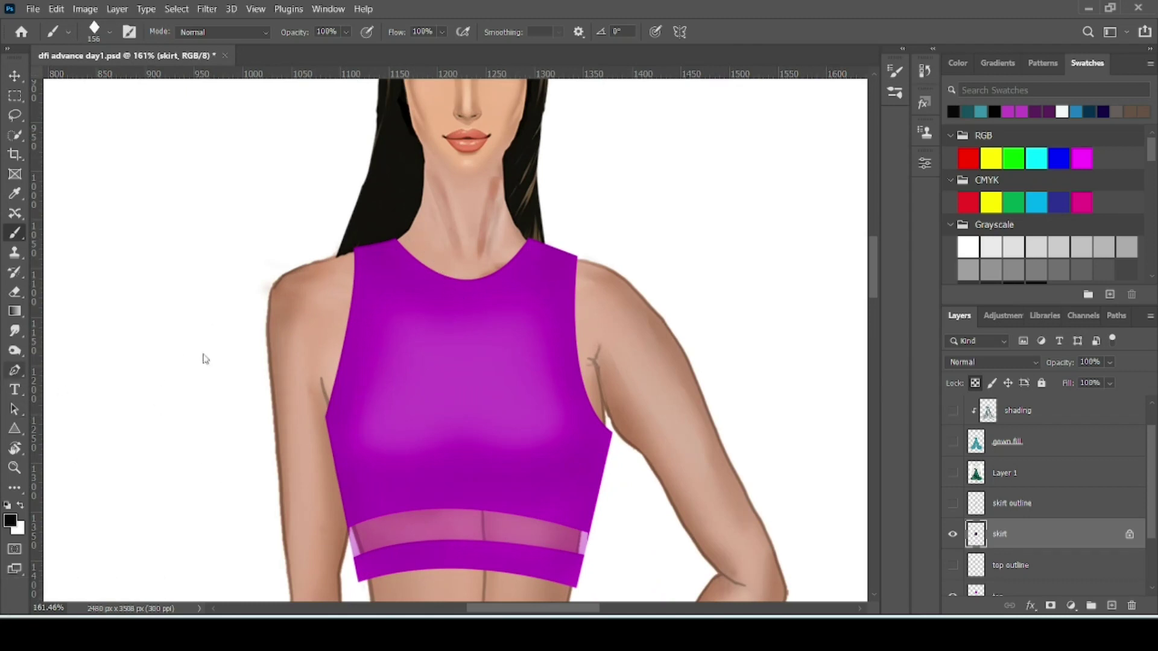
click(381, 243)
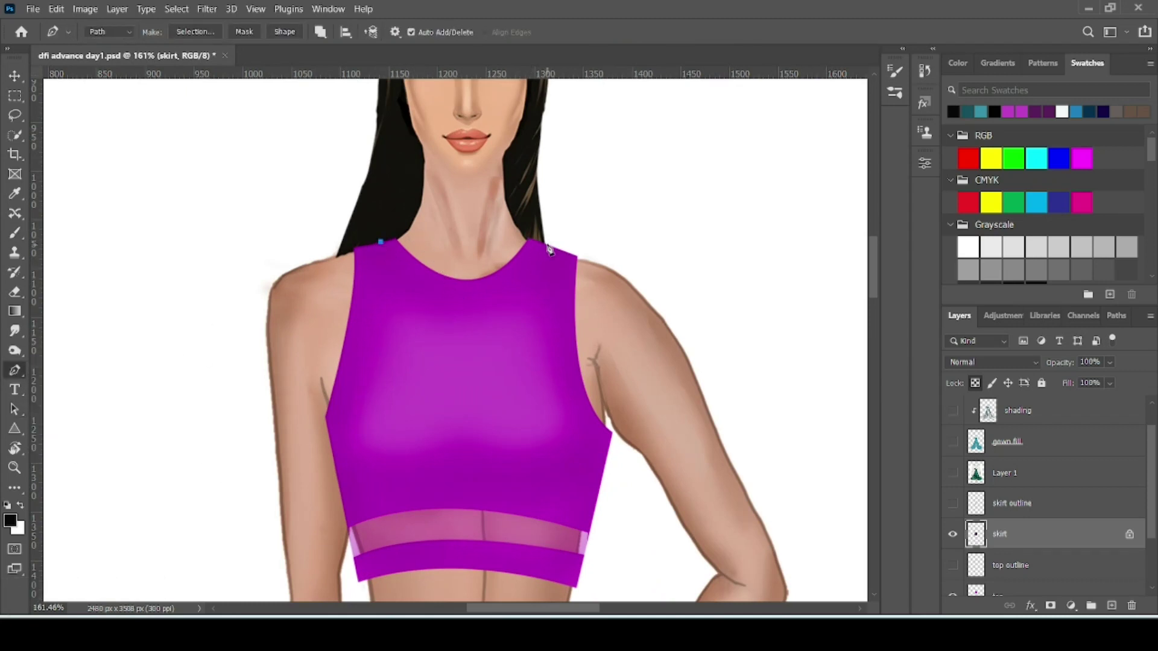
drag(539, 241, 612, 123)
key(Escape)
- Add a new empty layer named 'emroidery'
click(1111, 606)
double_click(1011, 535)
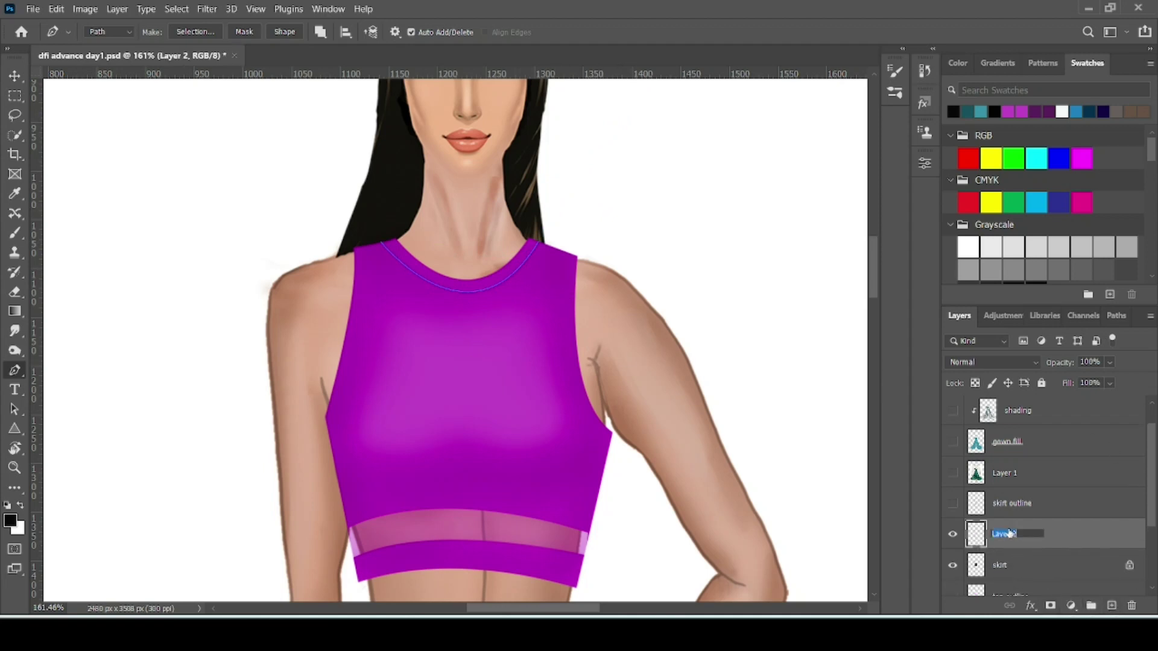
text(emroidery)
key(Return)
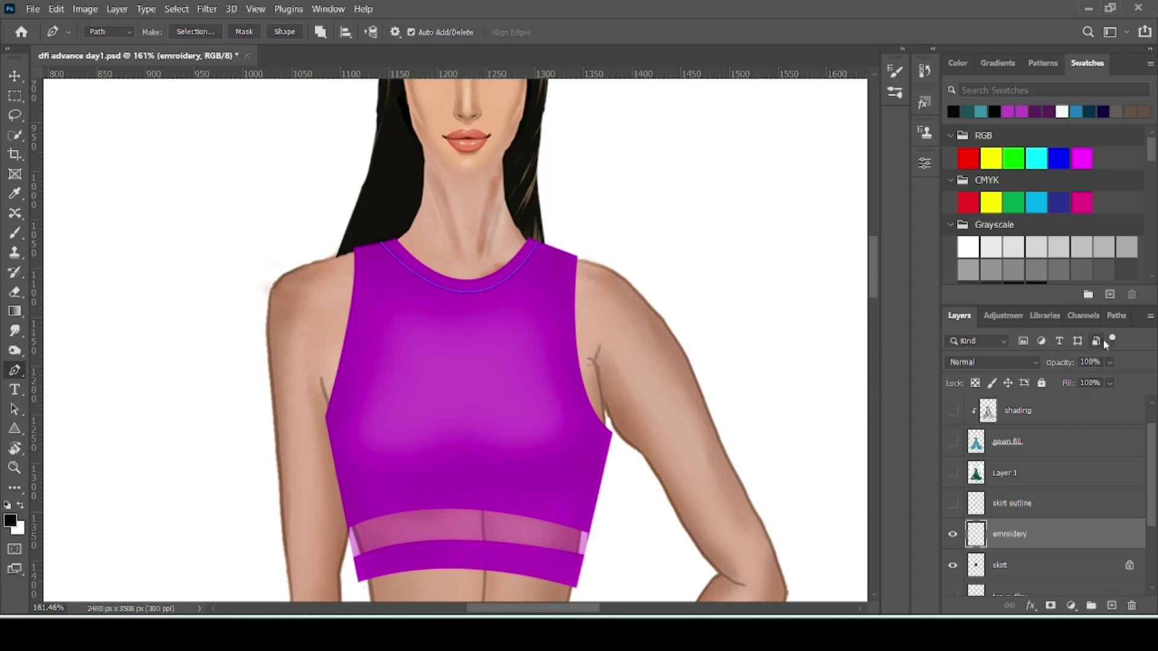
- Shrink the diamond brush to 20 px with 112% spacing, testing and undoing a diamond row
click(13, 236)
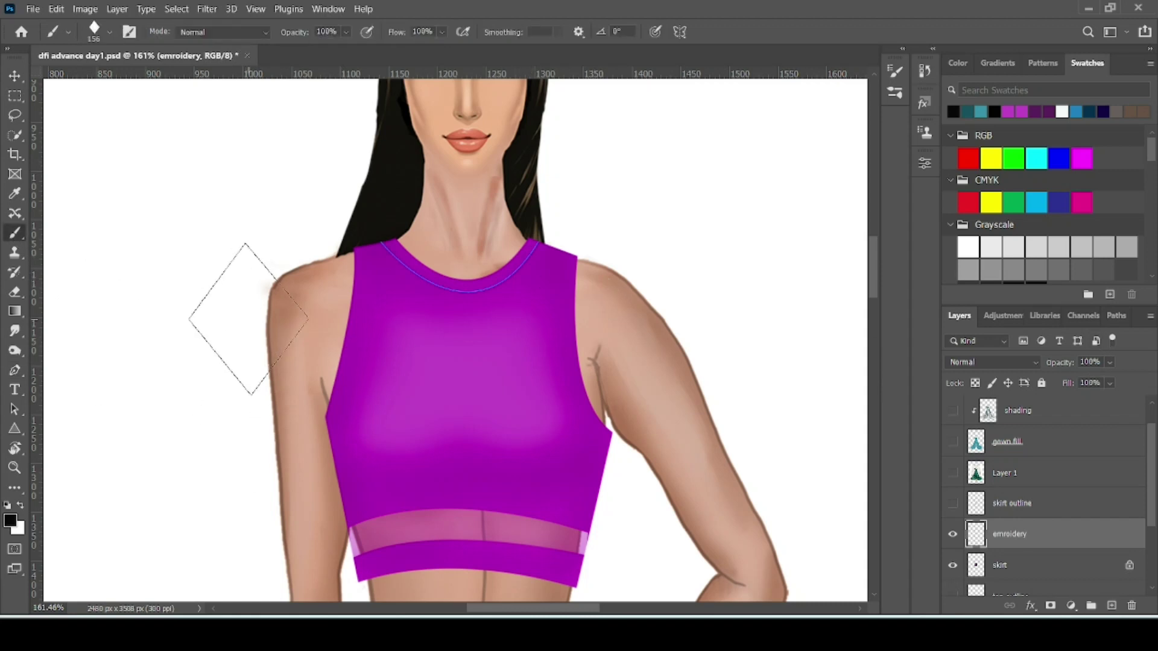
key(bracketleft)
key(bracketleft)
key(bracketleft)
key(bracketleft)
key(bracketleft)
key(bracketleft)
key(bracketleft)
key(bracketleft)
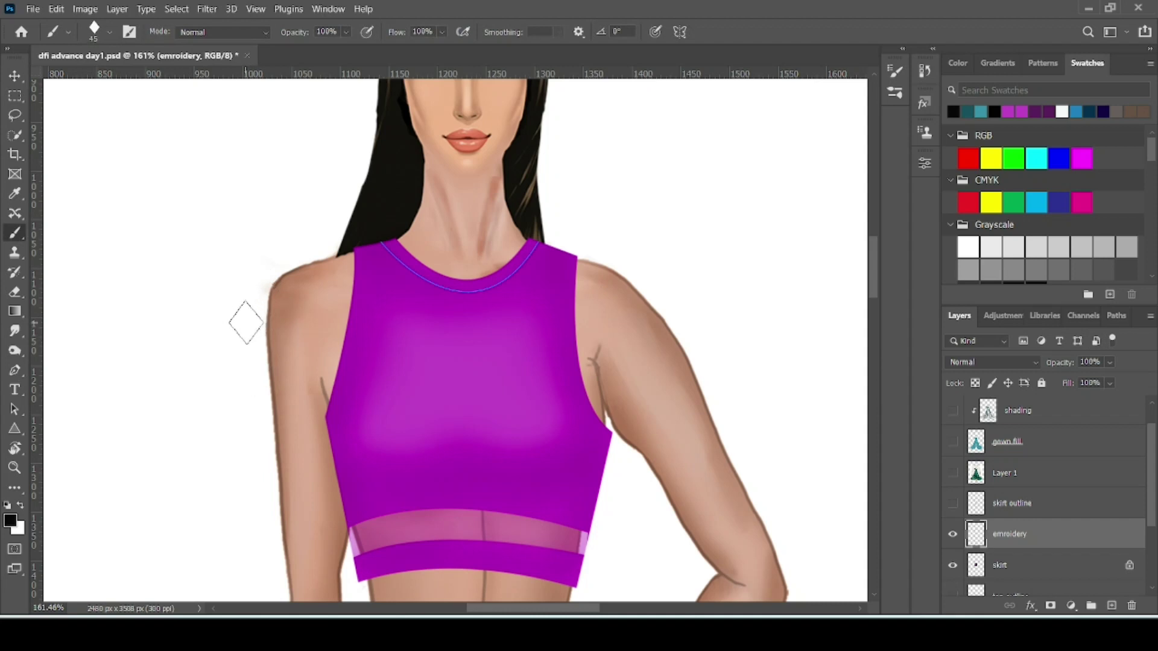
key(bracketleft)
key(bracketleft)
key(bracketleft)
key(bracketleft)
click(895, 71)
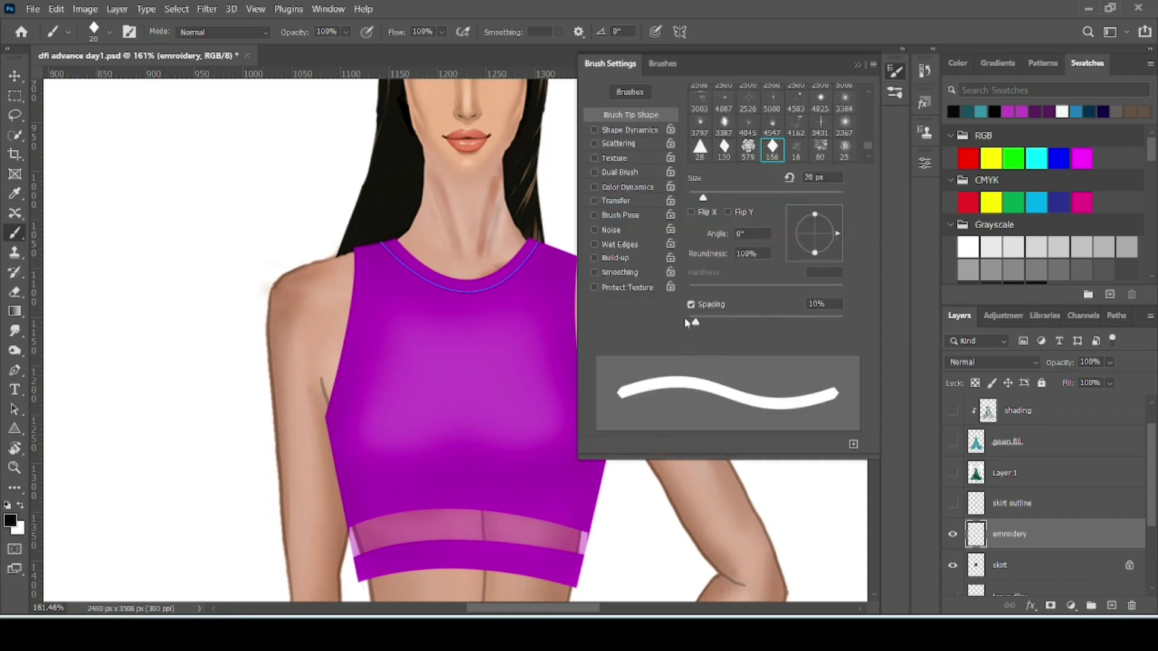
drag(695, 324, 773, 325)
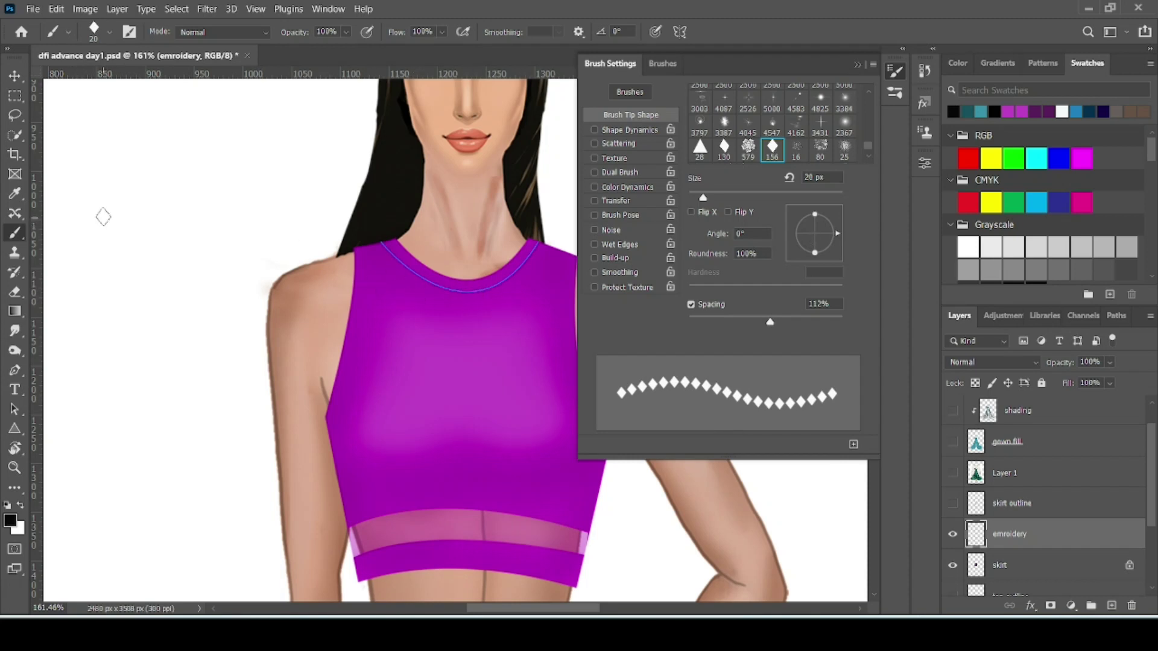
click(103, 217)
shift+click(215, 218)
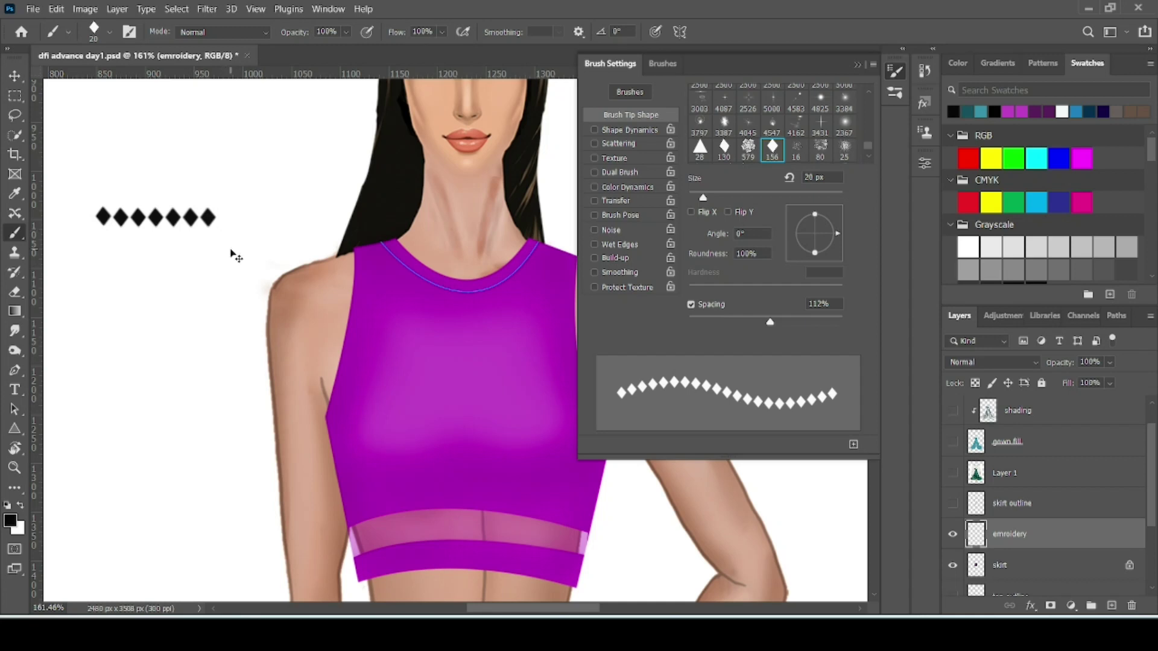
key(ctrl+z)
key(ctrl+z)
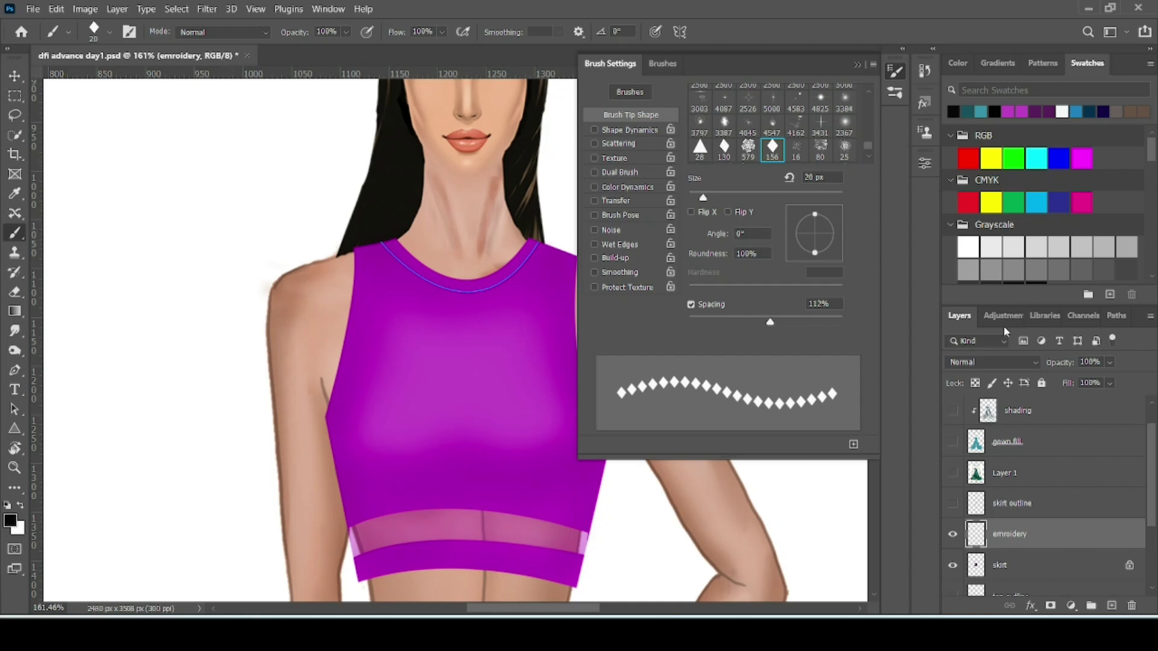
- Save the neckline work path as Path 2 and stroke it with the black diamond brush
click(857, 65)
click(1116, 316)
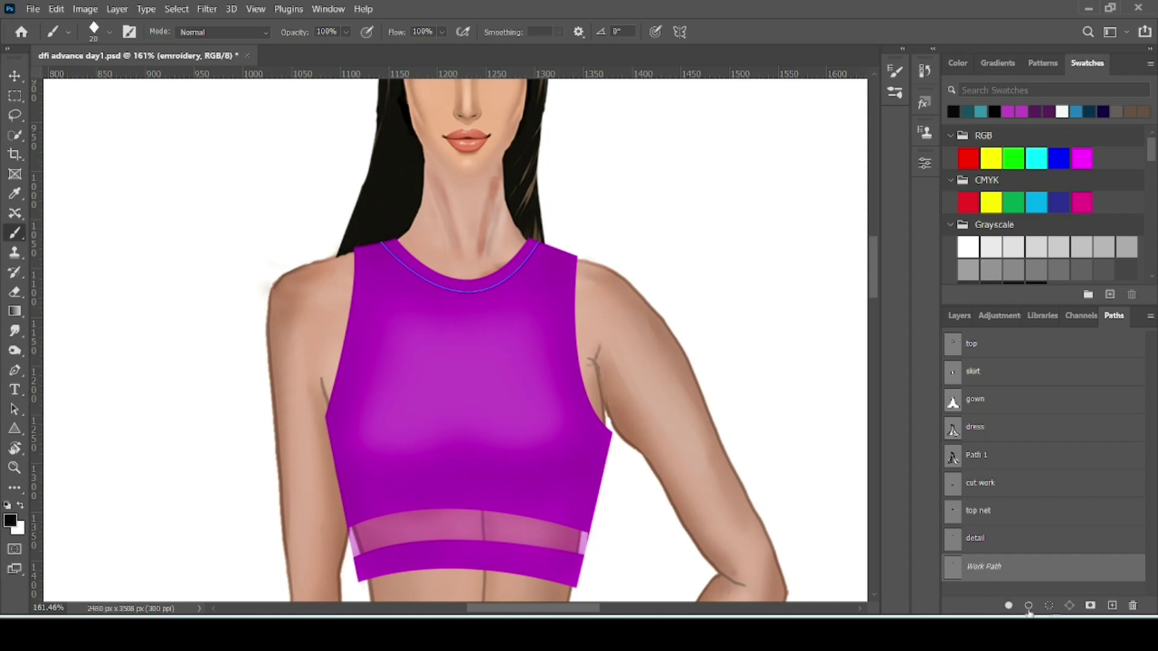
double_click(978, 568)
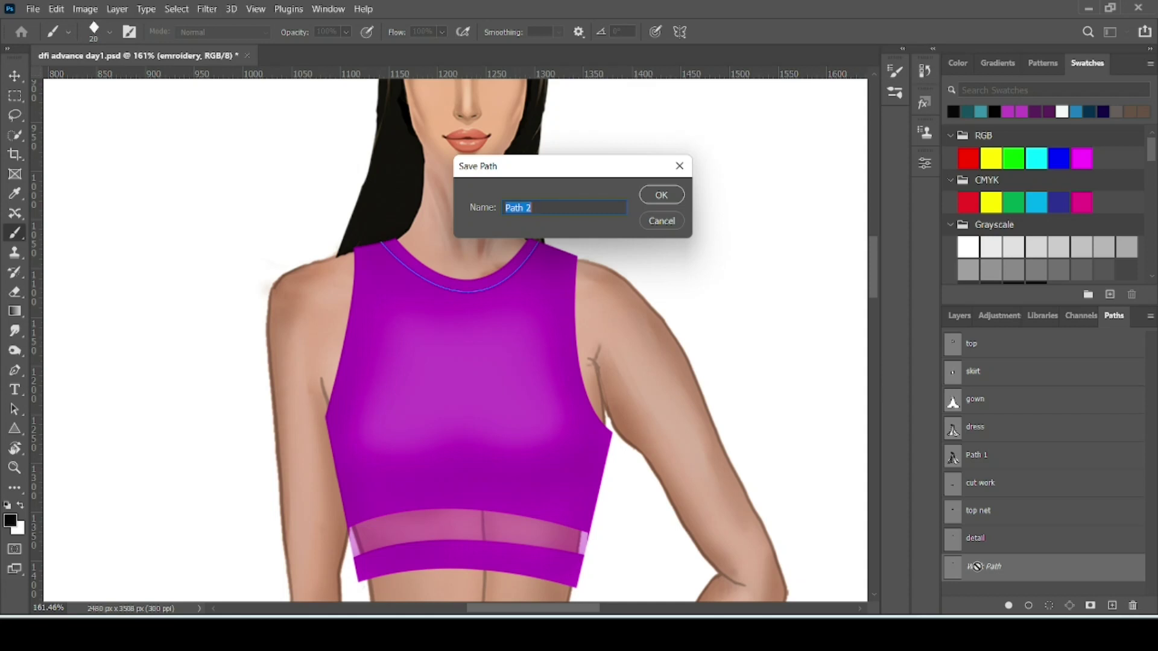
key(Return)
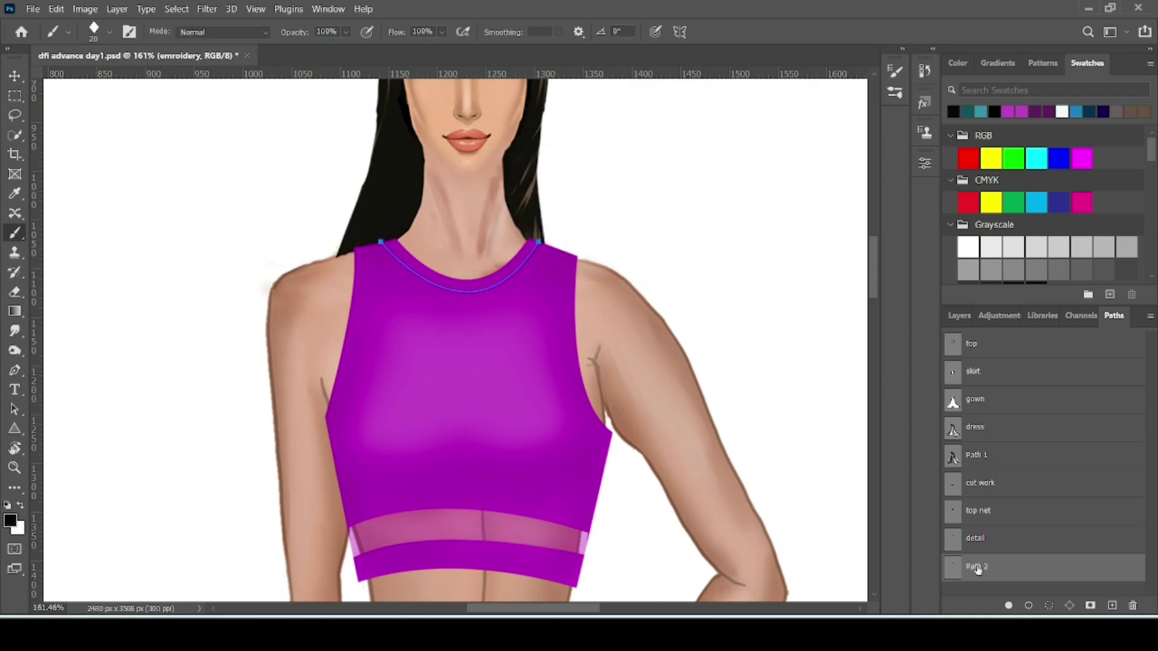
click(1028, 606)
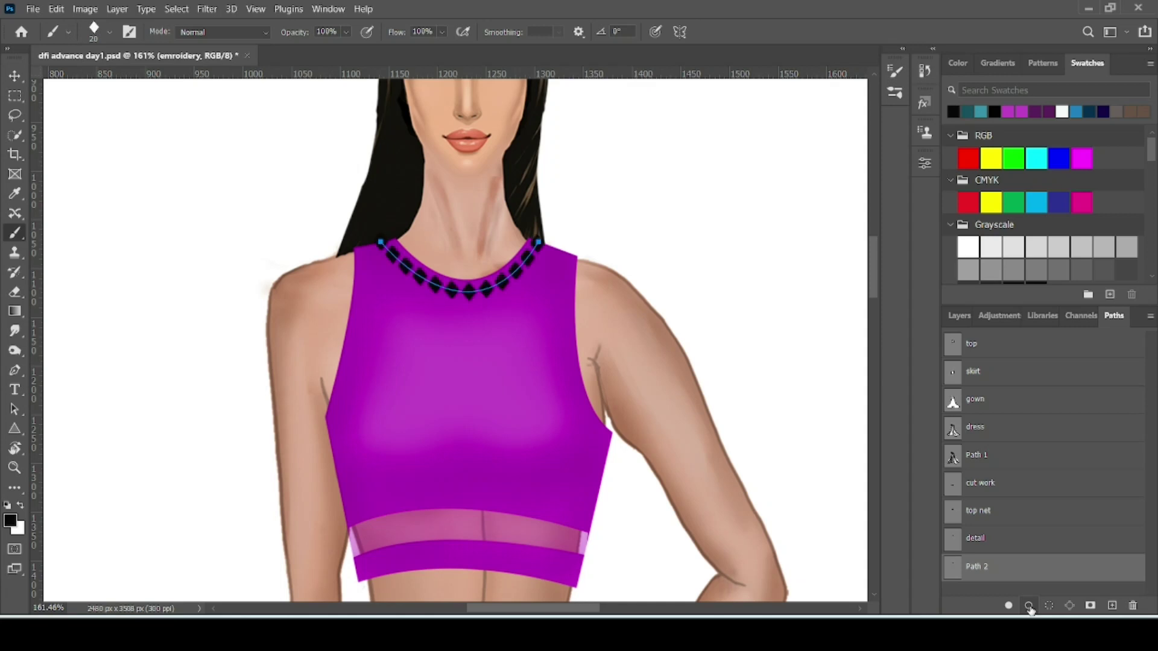
key(ctrl+minus)
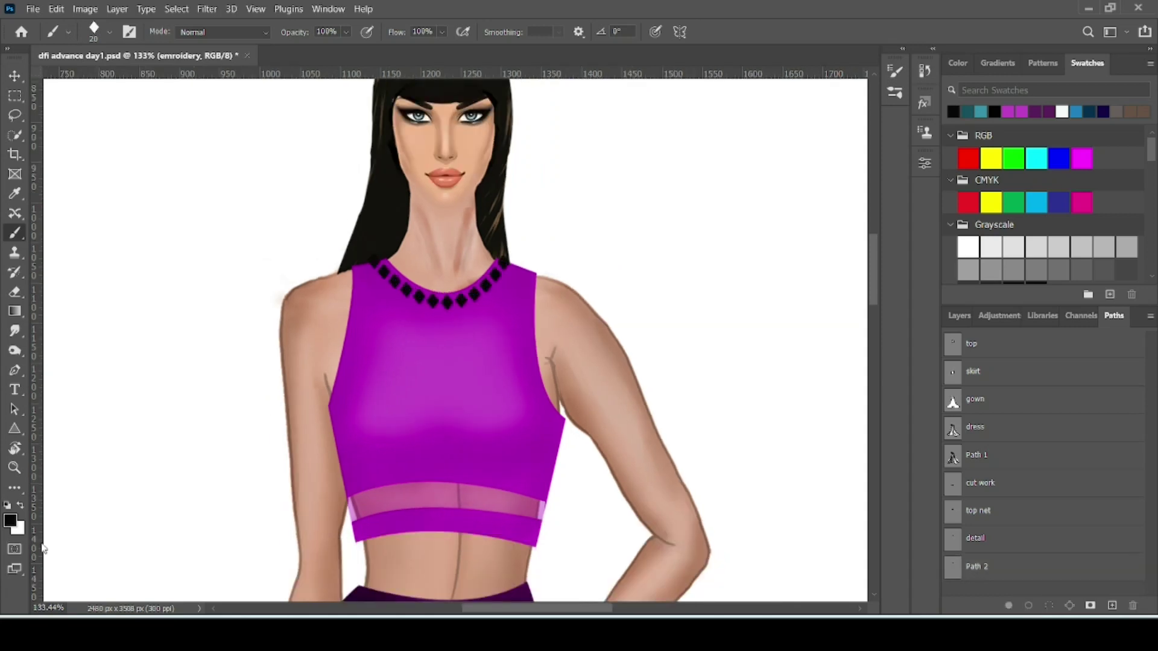
- Set the foreground colour to cyan 22add0 and restroke Path 2 with cyan diamonds
click(1048, 573)
click(11, 522)
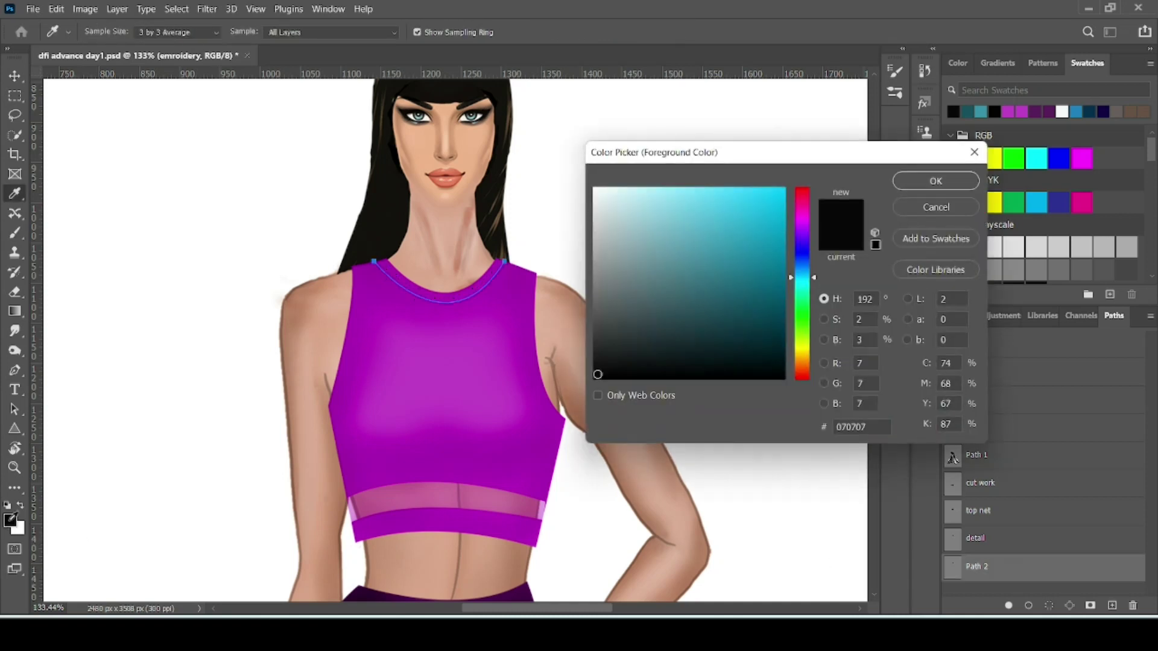
click(754, 223)
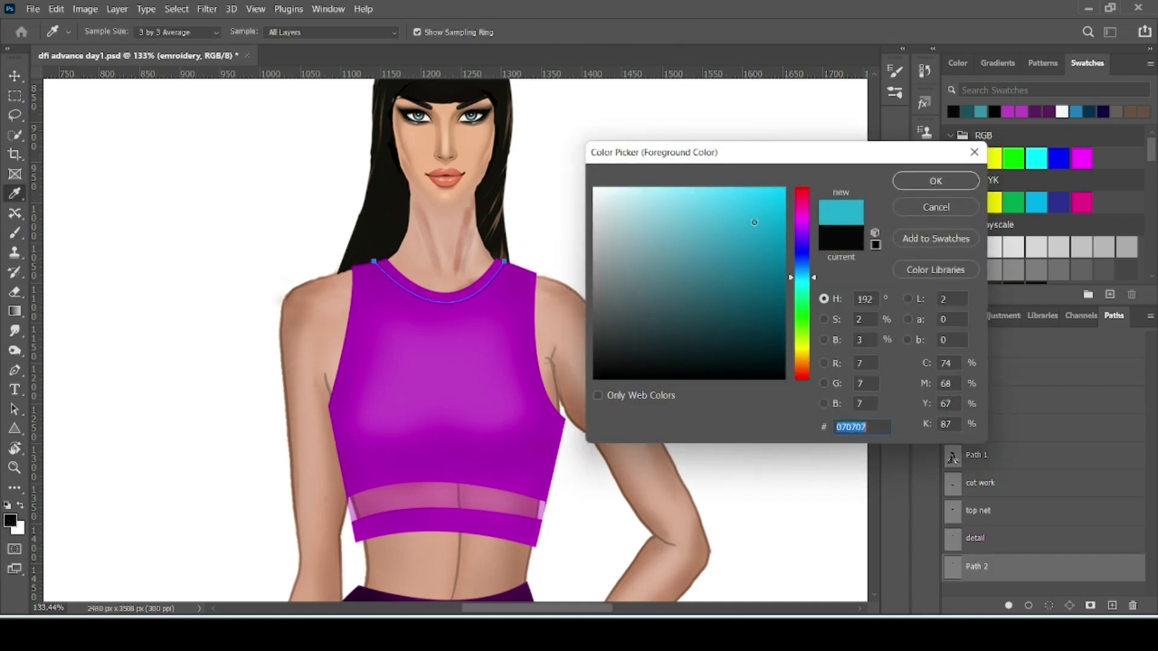
click(936, 181)
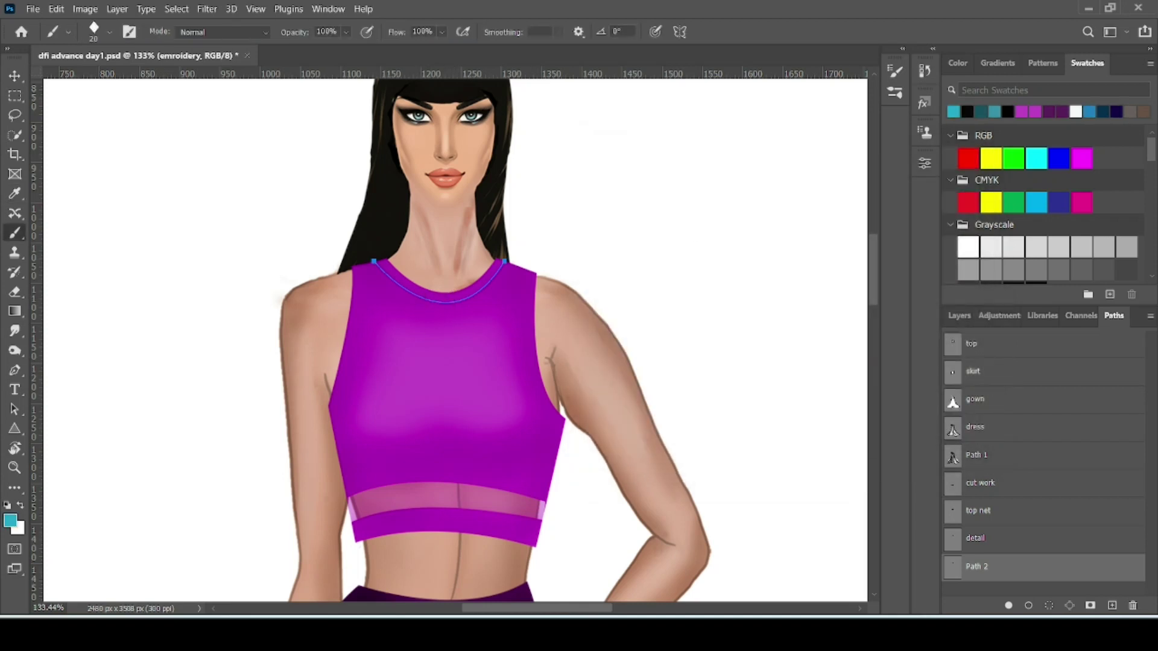
click(1028, 605)
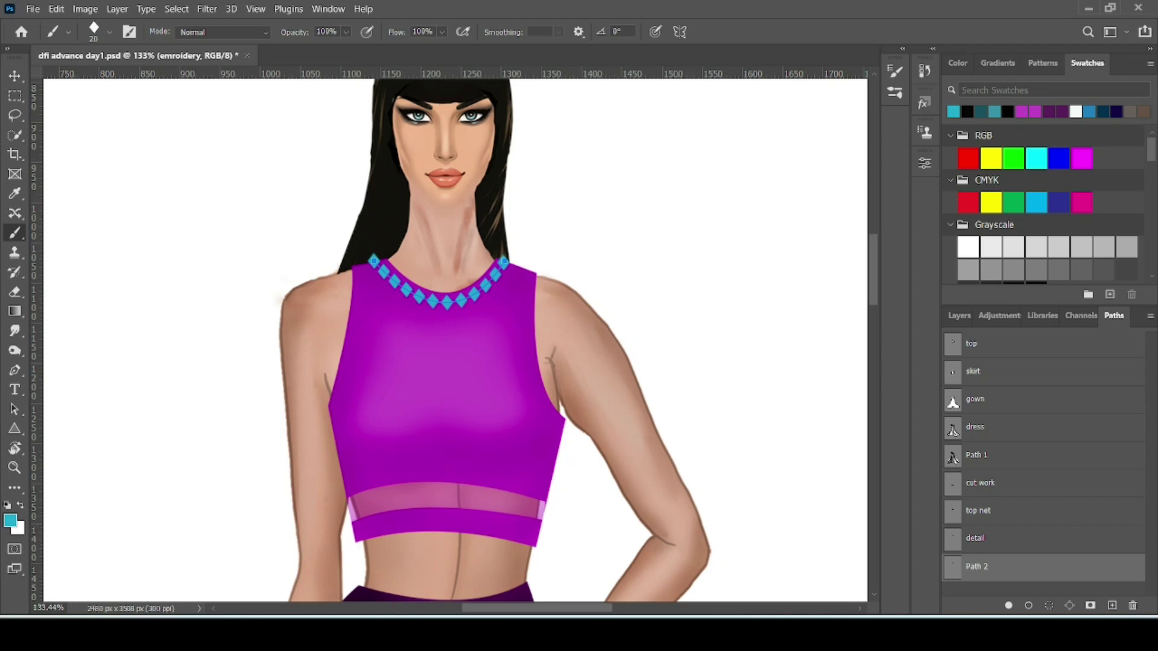
- Search images for floral motifs and bring up the Flower Motif Design preview's context menu
alt+scroll(226, 452, down, 3)
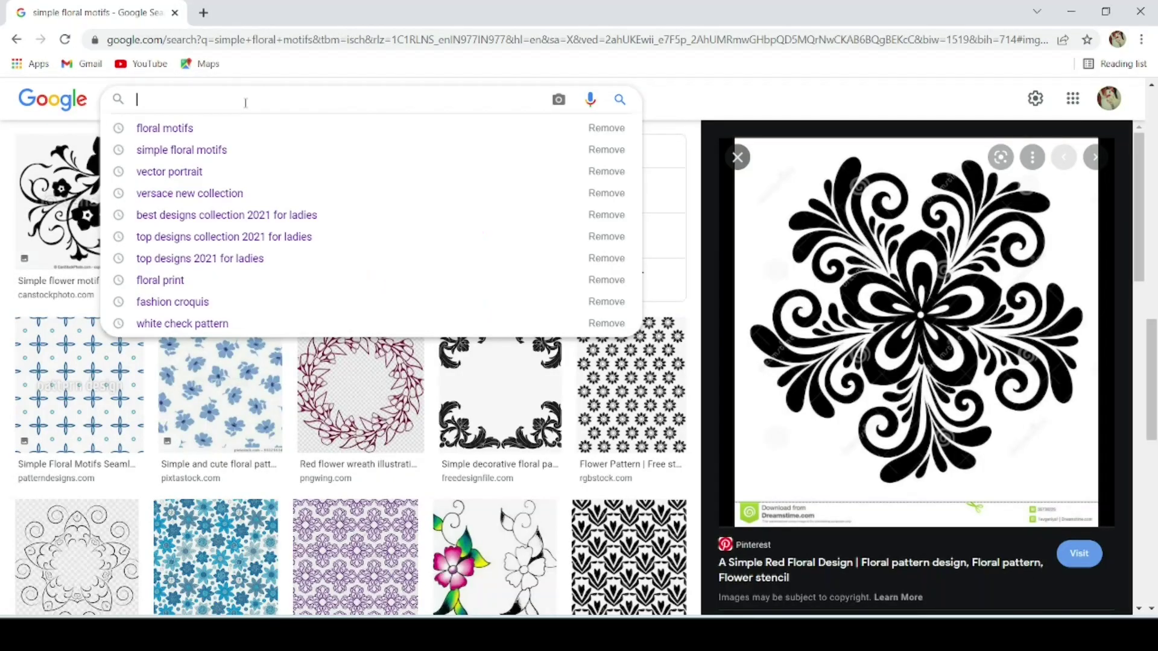
click(208, 134)
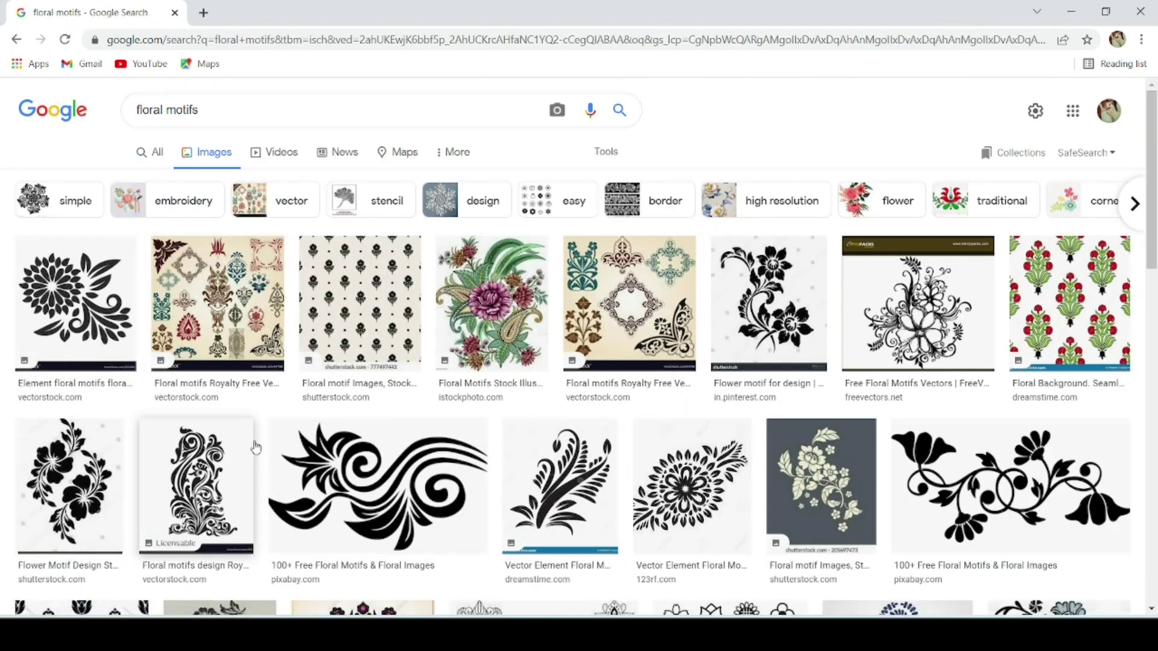
scroll(328, 430, down, 1)
scroll(327, 430, down, 3)
scroll(329, 430, down, 4)
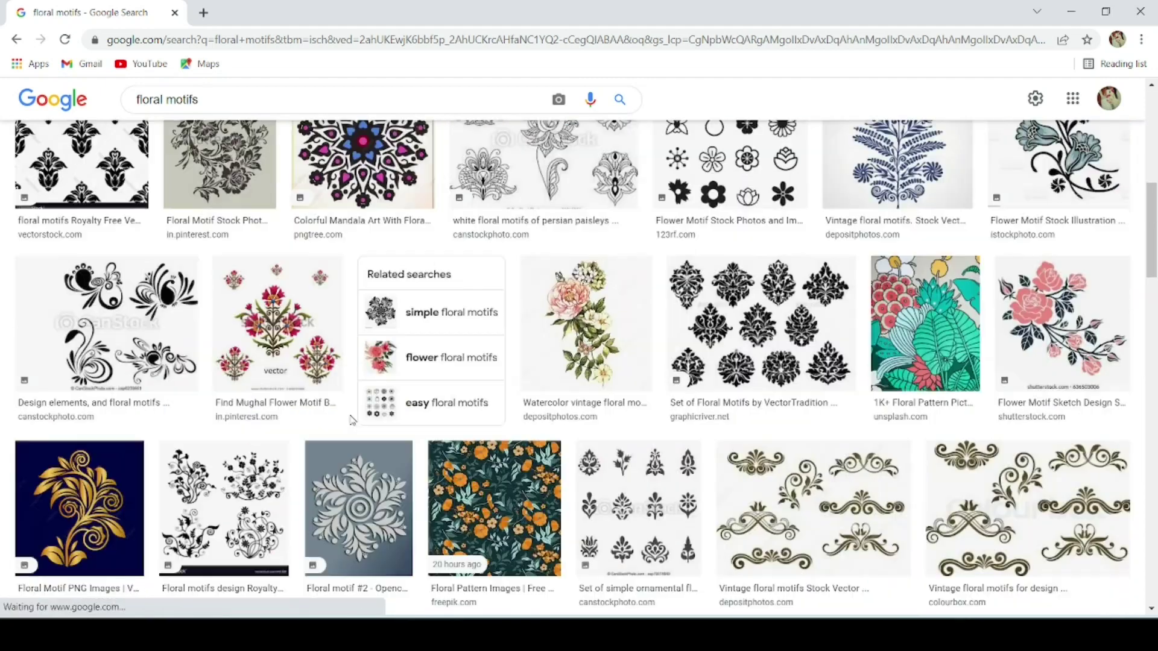
scroll(351, 421, up, 5)
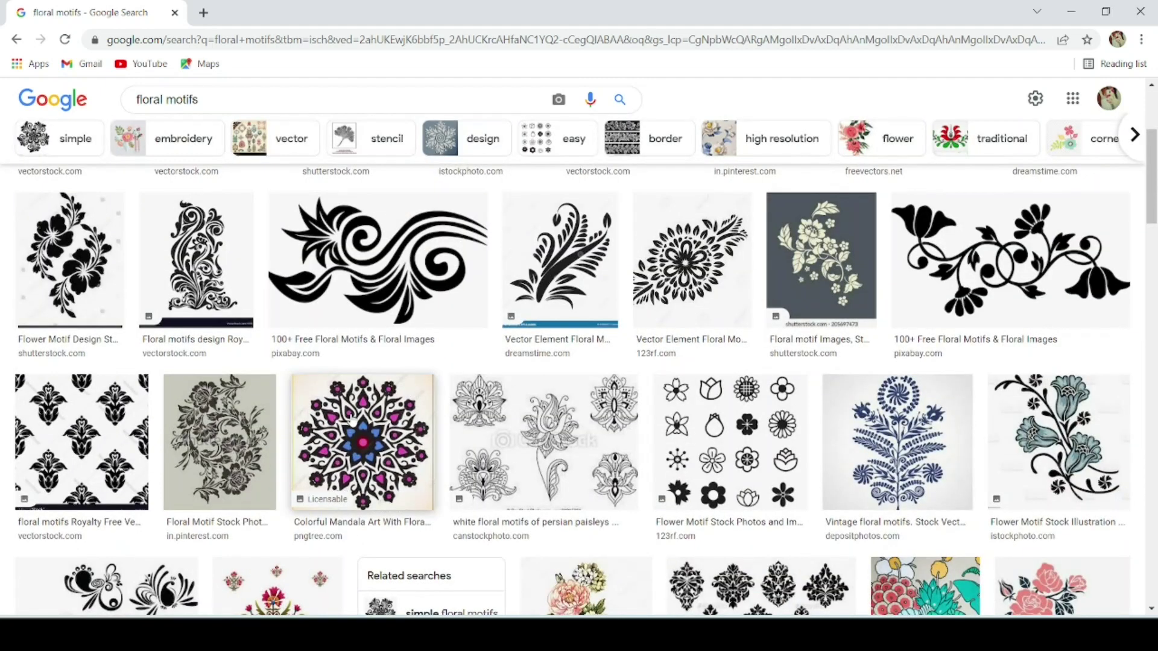
scroll(353, 421, down, 2)
scroll(353, 420, down, 3)
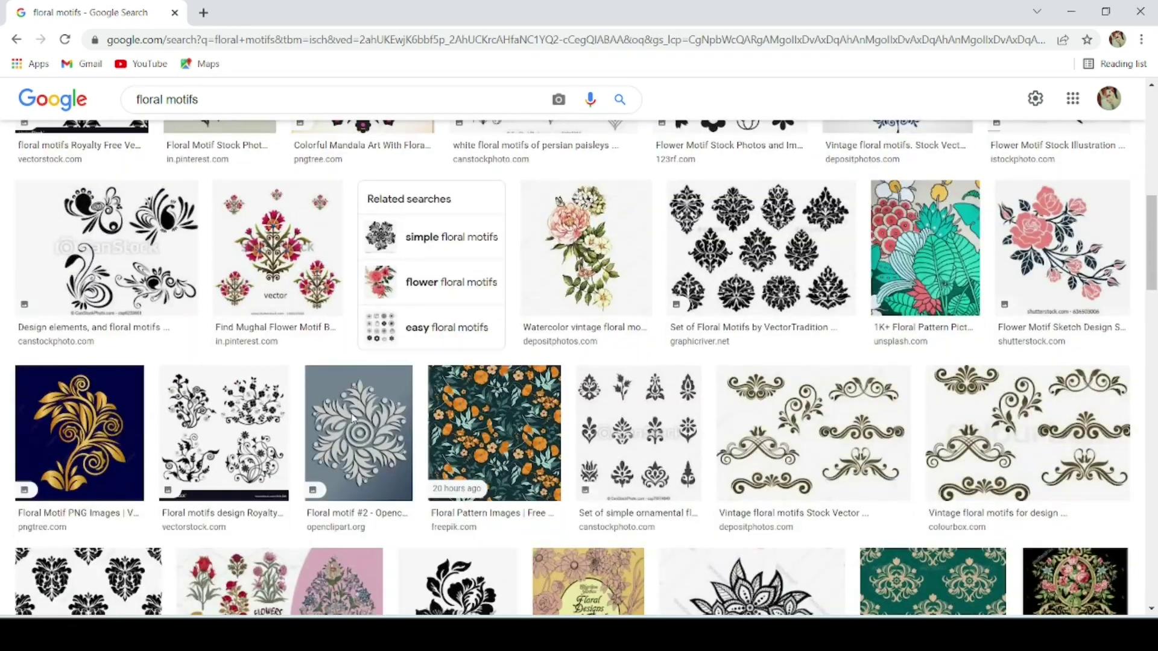
scroll(624, 368, down, 4)
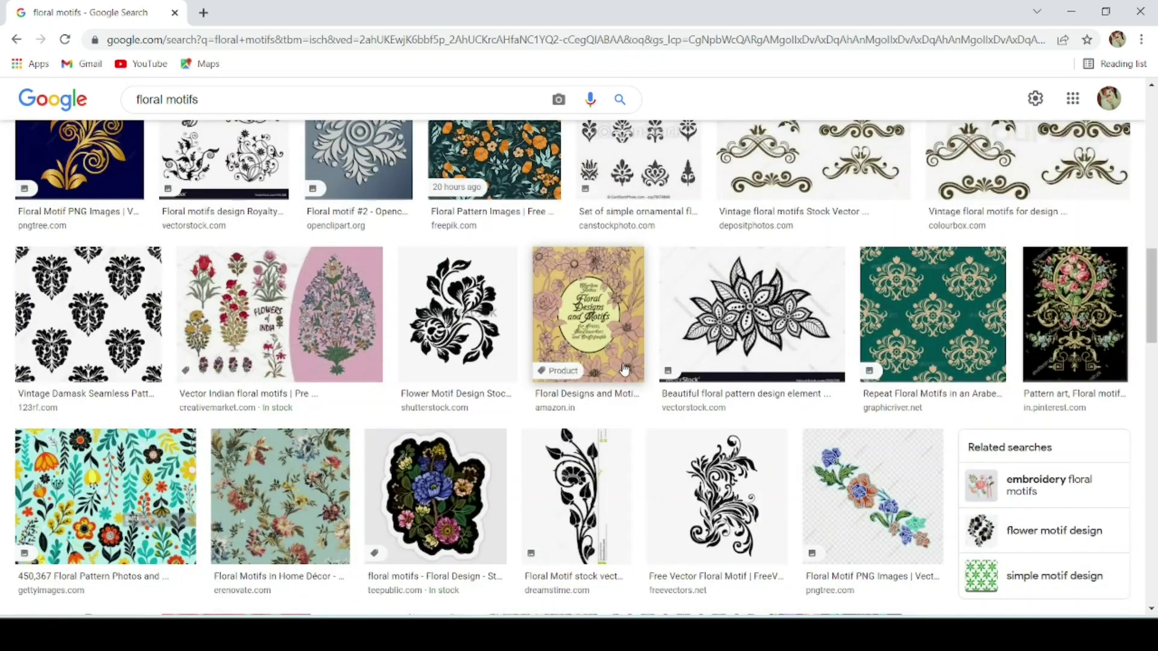
scroll(612, 365, down, 2)
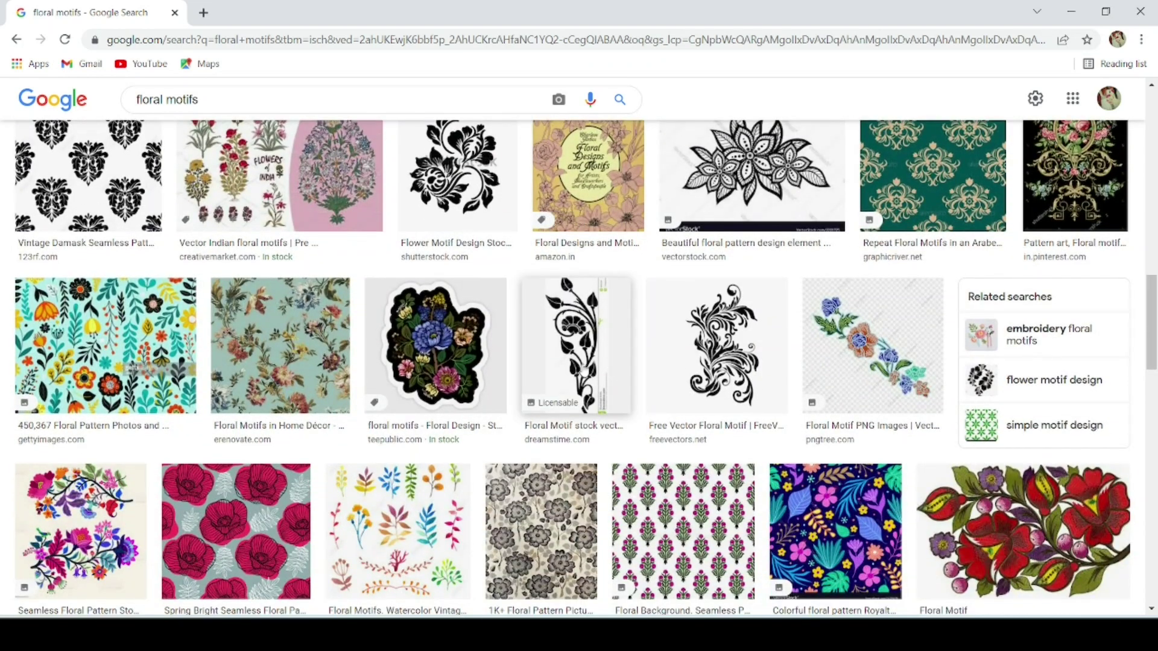
scroll(612, 365, up, 8)
scroll(572, 365, up, 5)
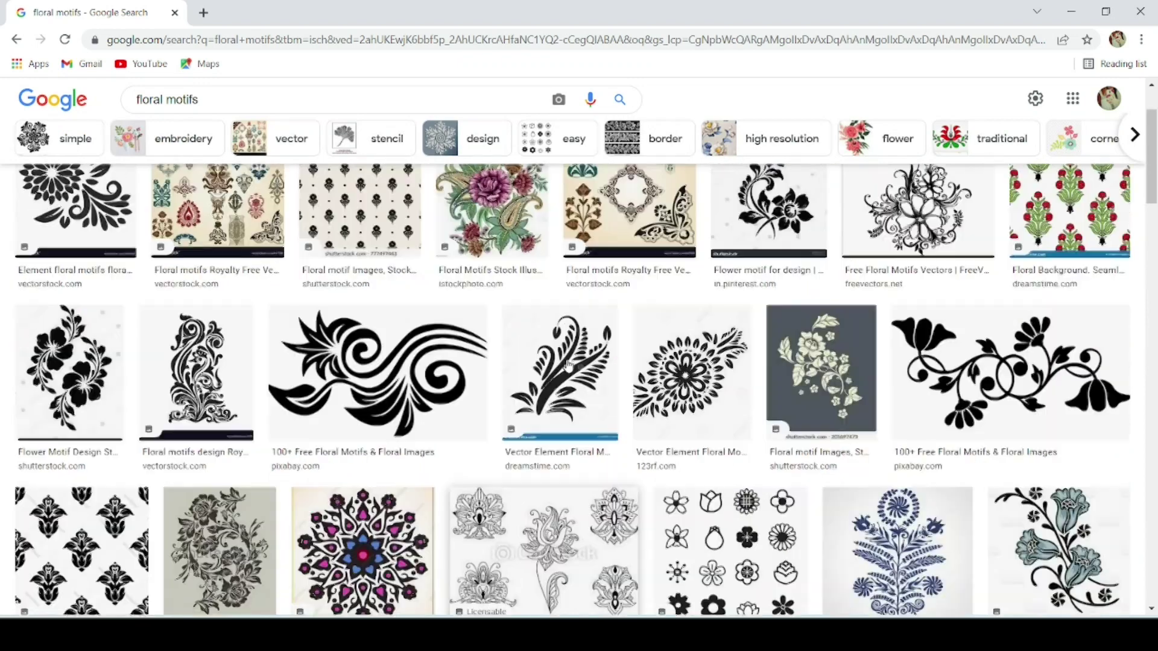
scroll(207, 524, down, 2)
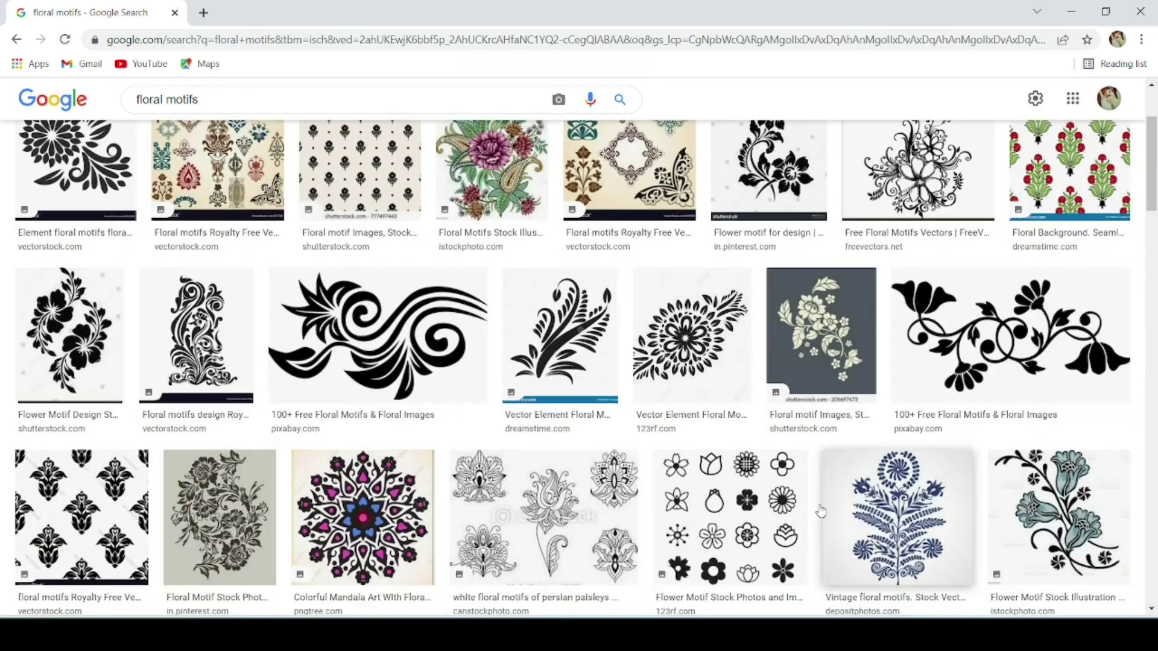
scroll(820, 506, down, 10)
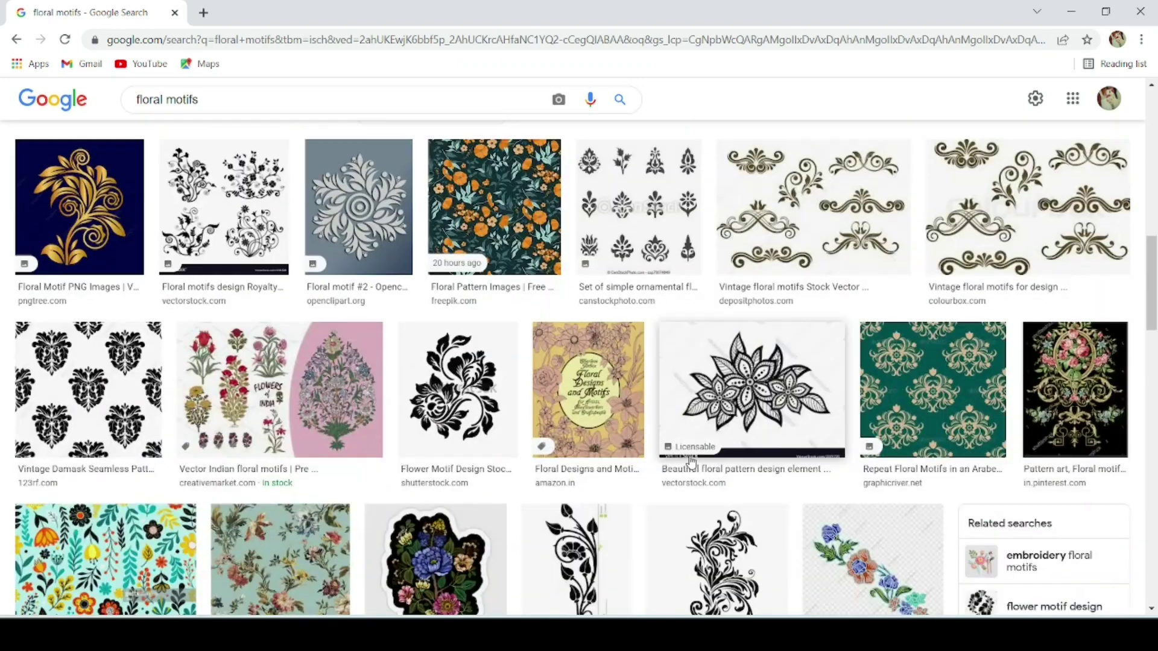
click(457, 391)
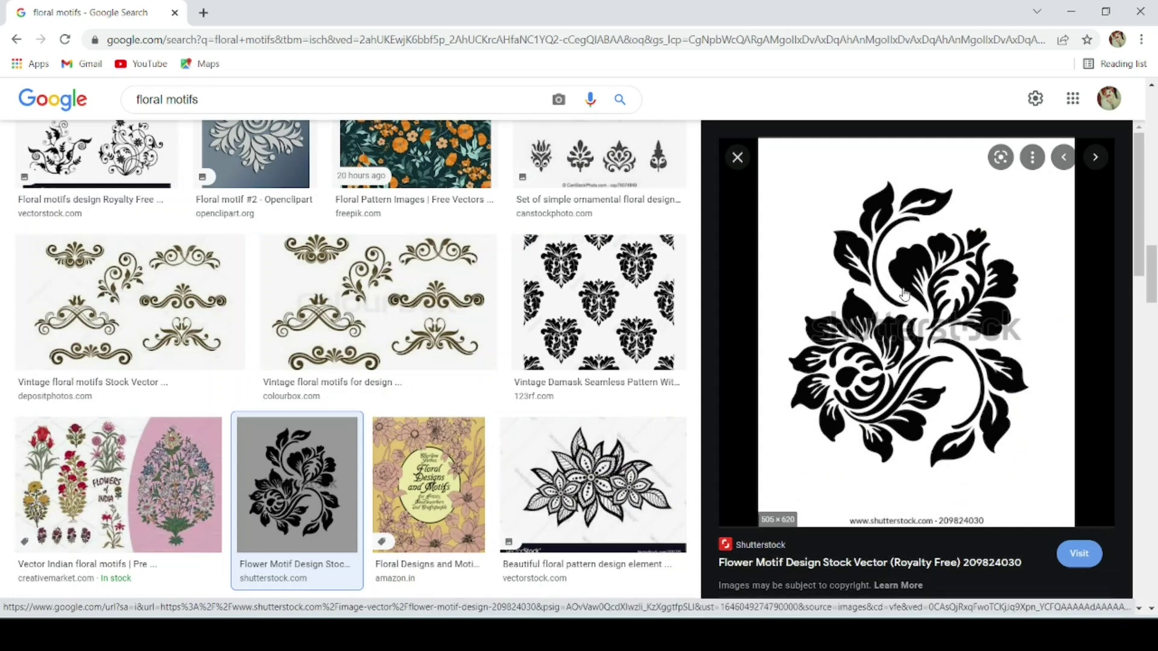
right_click(913, 310)
- Paste the copied black flower motif as Layer 2 and move it left of the figure
click(965, 508)
key(alt+Tab)
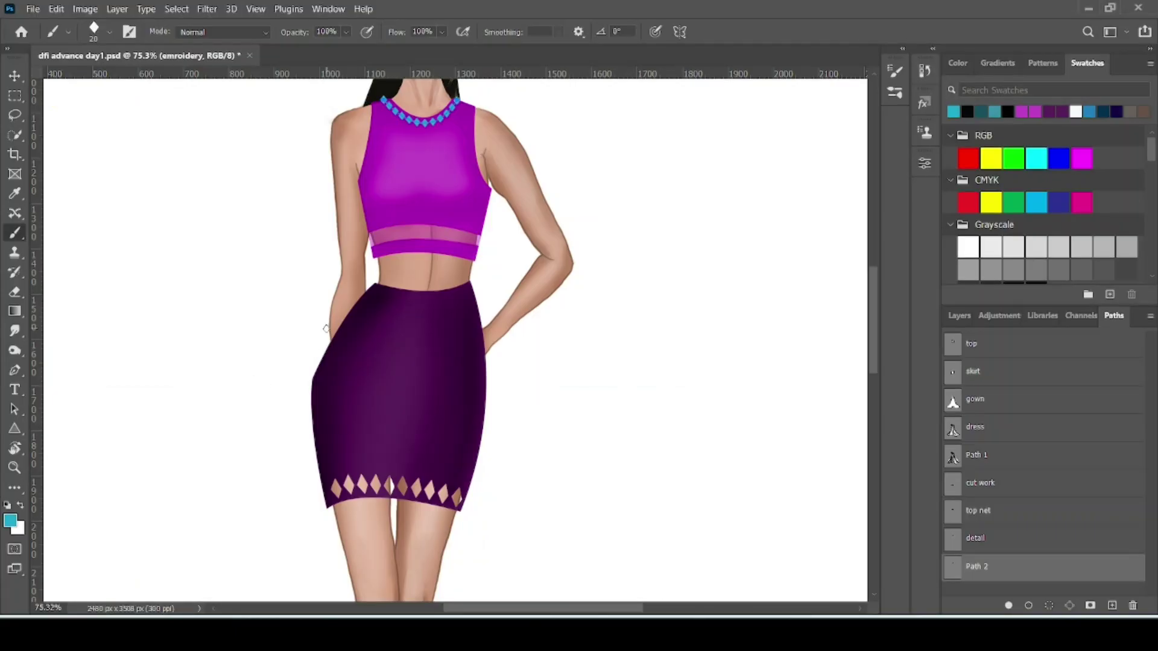
key(ctrl+v)
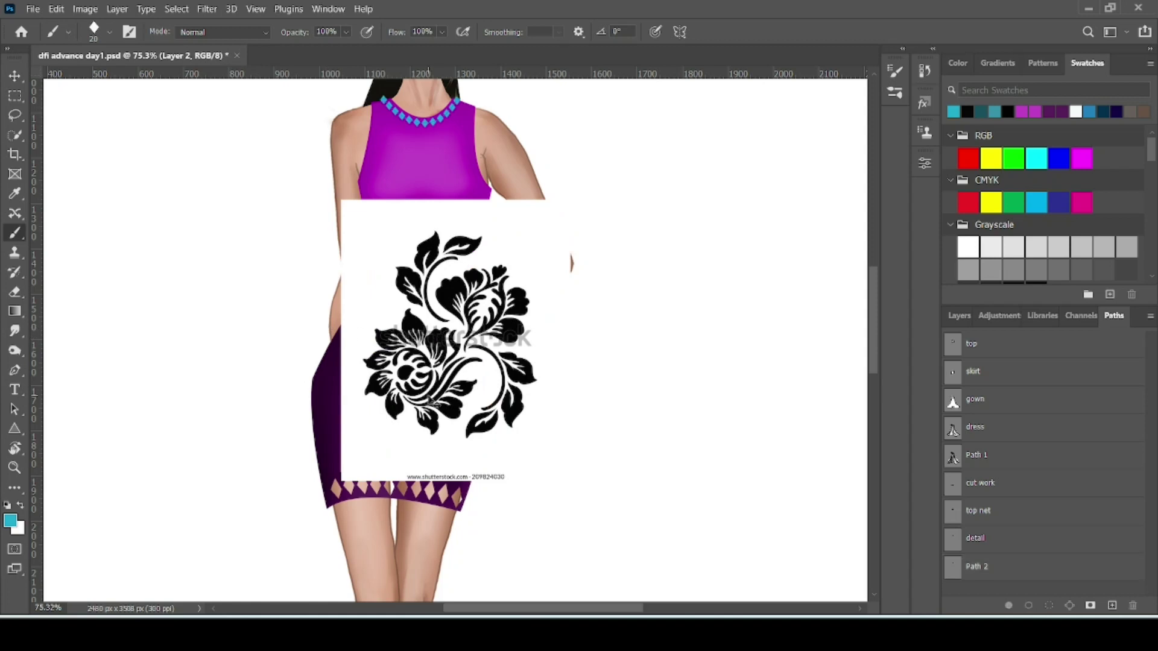
key(ctrl+t)
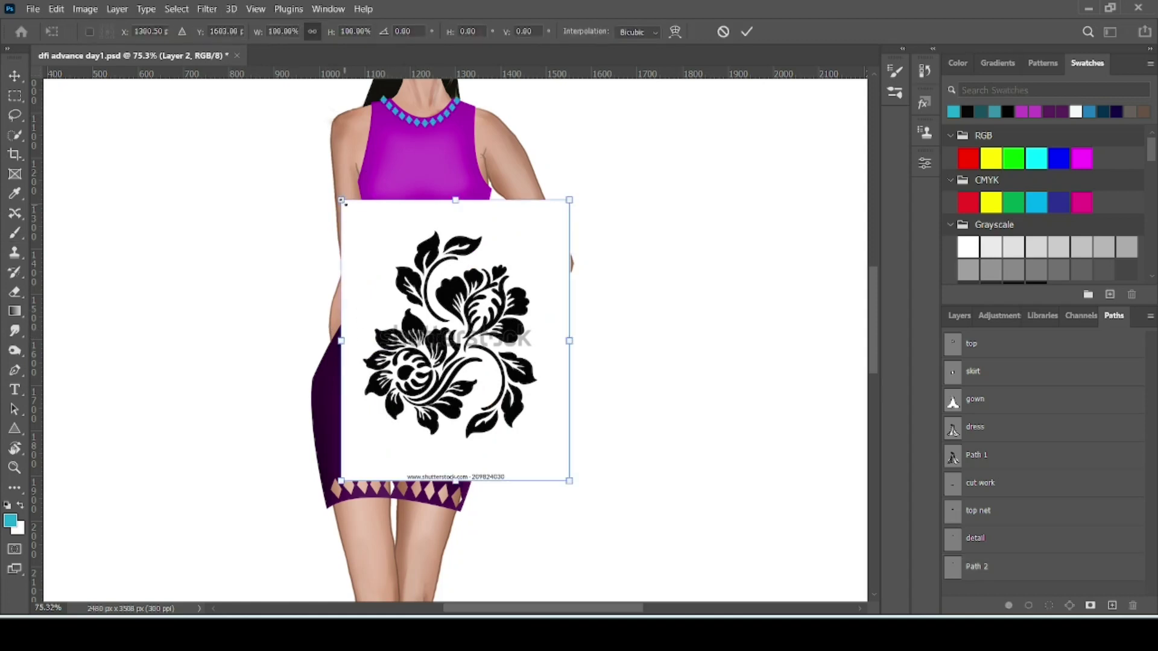
drag(384, 243, 117, 192)
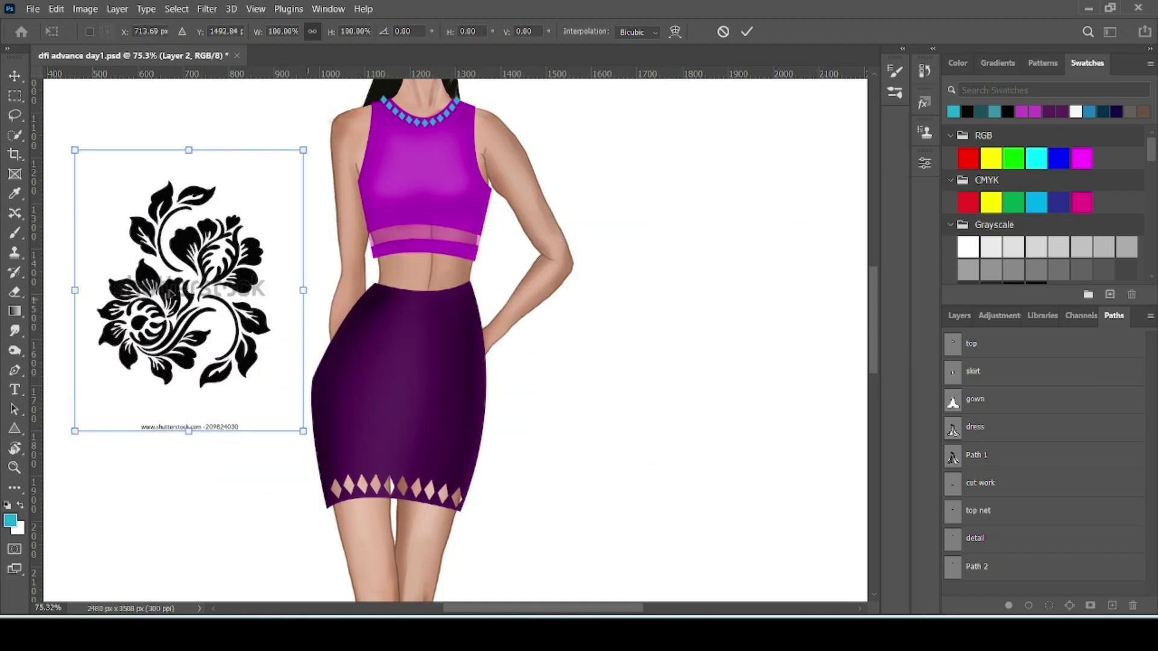
- Commit the motif's placement and draw a loose Lasso selection around it
click(746, 34)
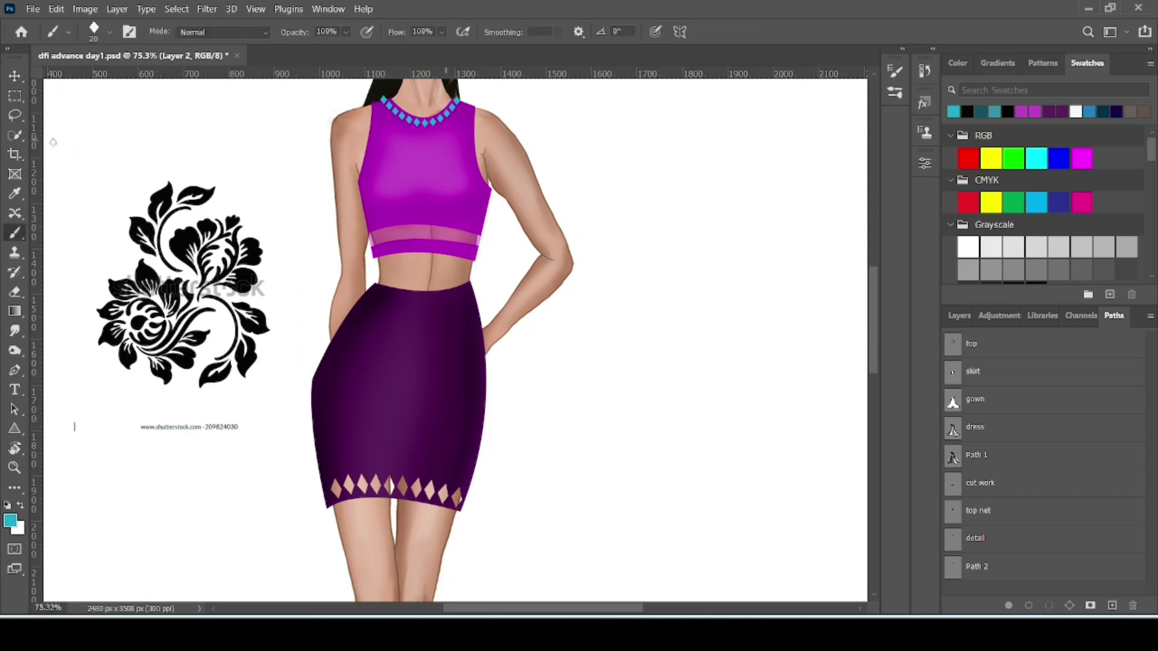
click(15, 116)
mouse_move(92, 360)
mouse_down()
mouse_move(84, 255)
mouse_move(116, 185)
mouse_move(208, 168)
mouse_move(266, 190)
mouse_move(293, 300)
mouse_move(292, 353)
mouse_move(273, 384)
mouse_move(210, 406)
mouse_move(95, 361)
mouse_up()
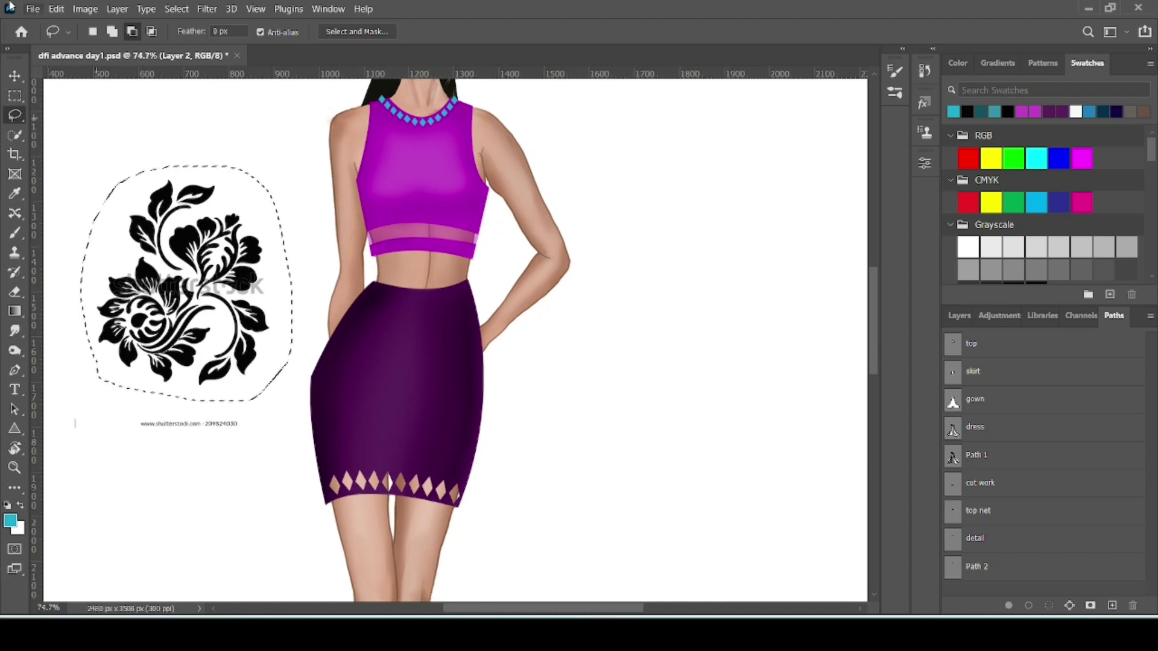
- Start defining a new brush preset from the selected motif and begin typing its name
click(56, 8)
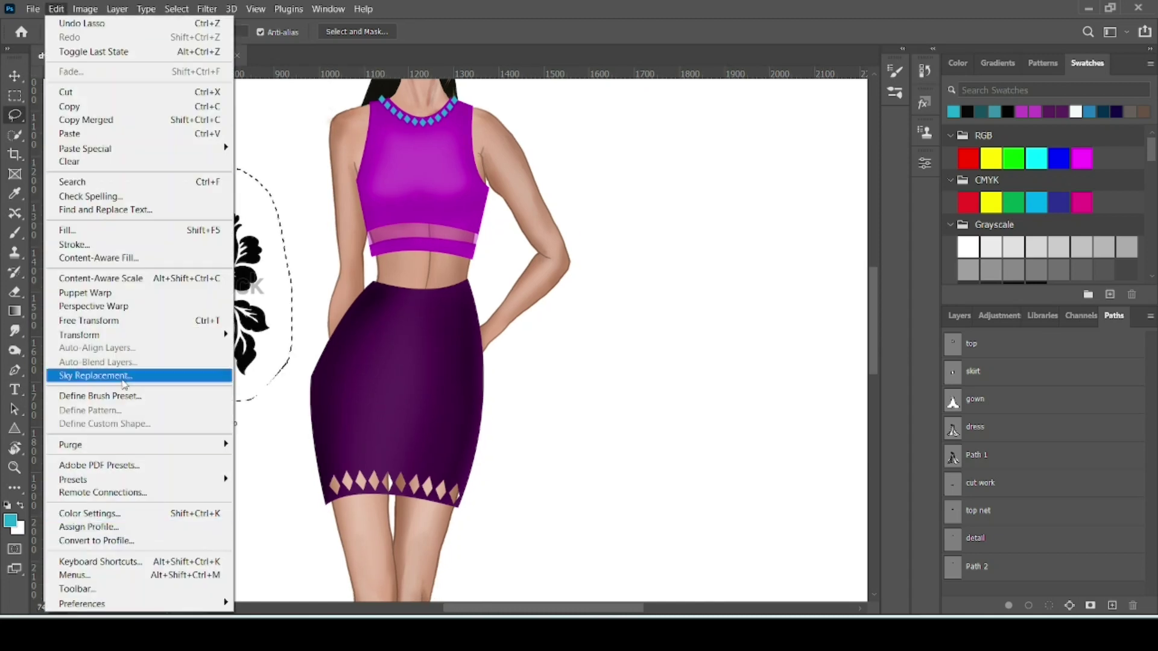
click(117, 397)
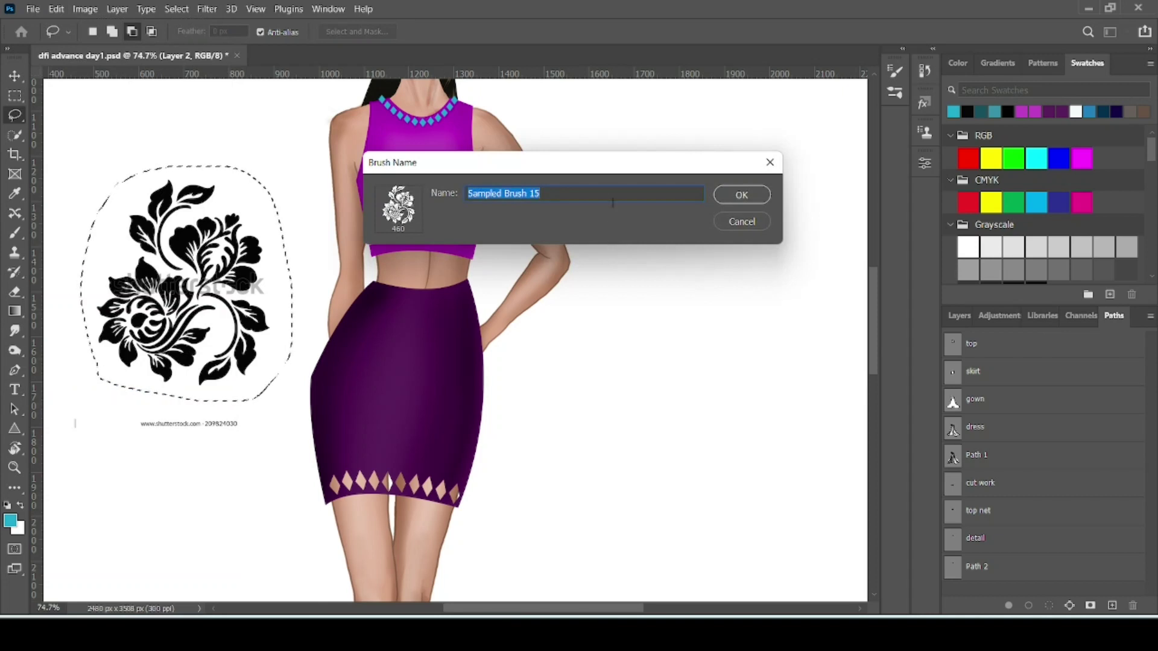
text(floral brush)
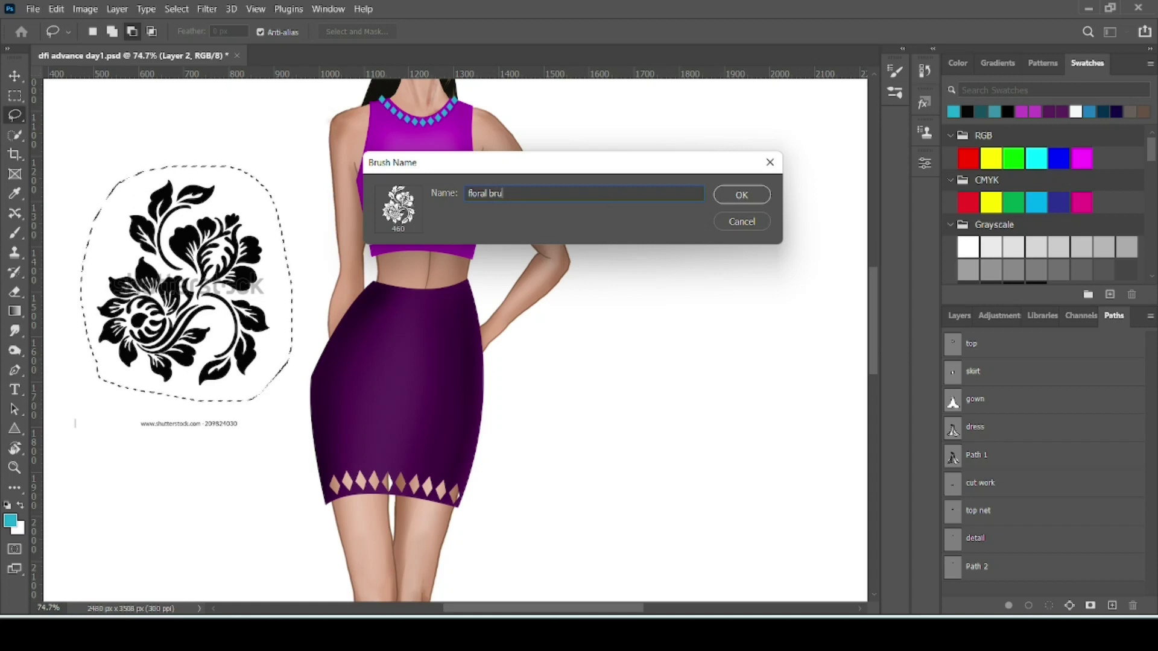
- Confirm the 'floral brush' preset, make it the active brush, and bring up the Layers panel
click(719, 193)
key(b)
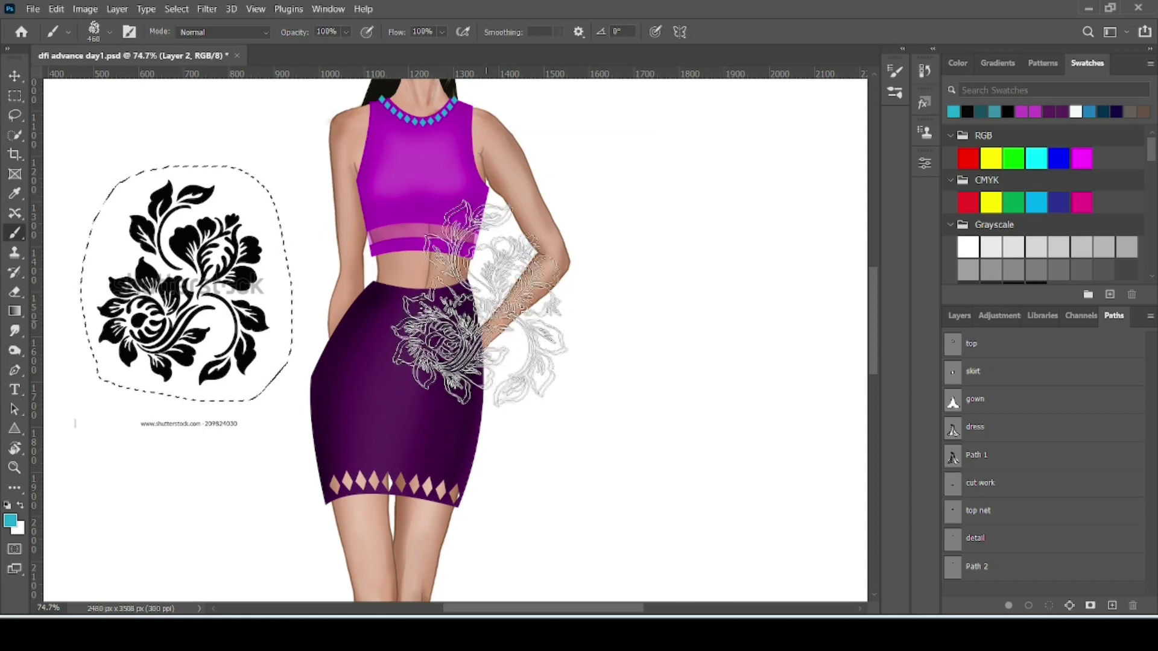
key(F7)
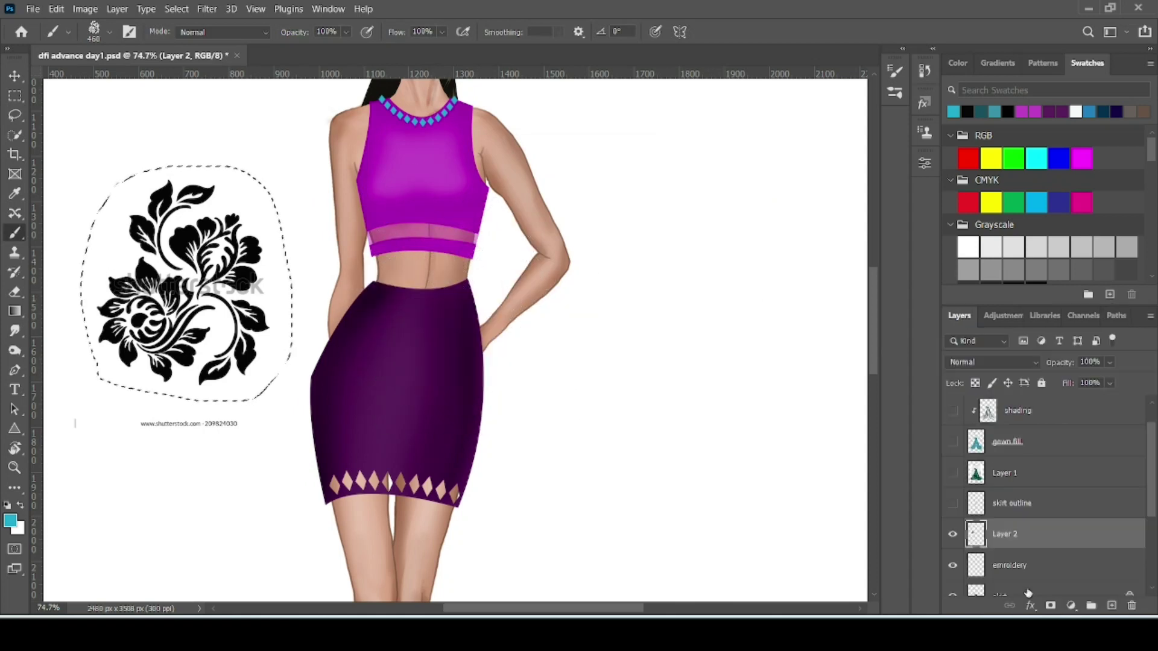
mouse_move(1034, 535)
mouse_down()
mouse_move(1049, 548)
mouse_move(1037, 594)
mouse_move(1131, 609)
mouse_up()
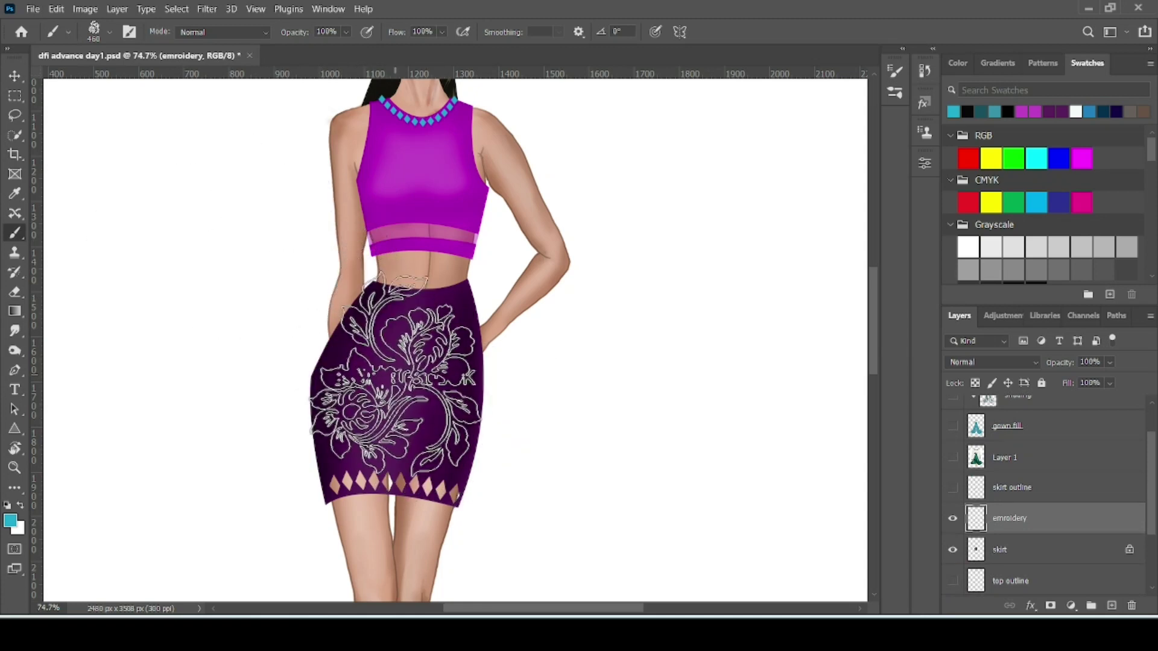
- Shrink the floral brush, stamp one cyan motif on the skirt, and undo a trial stroke
key(bracketleft)
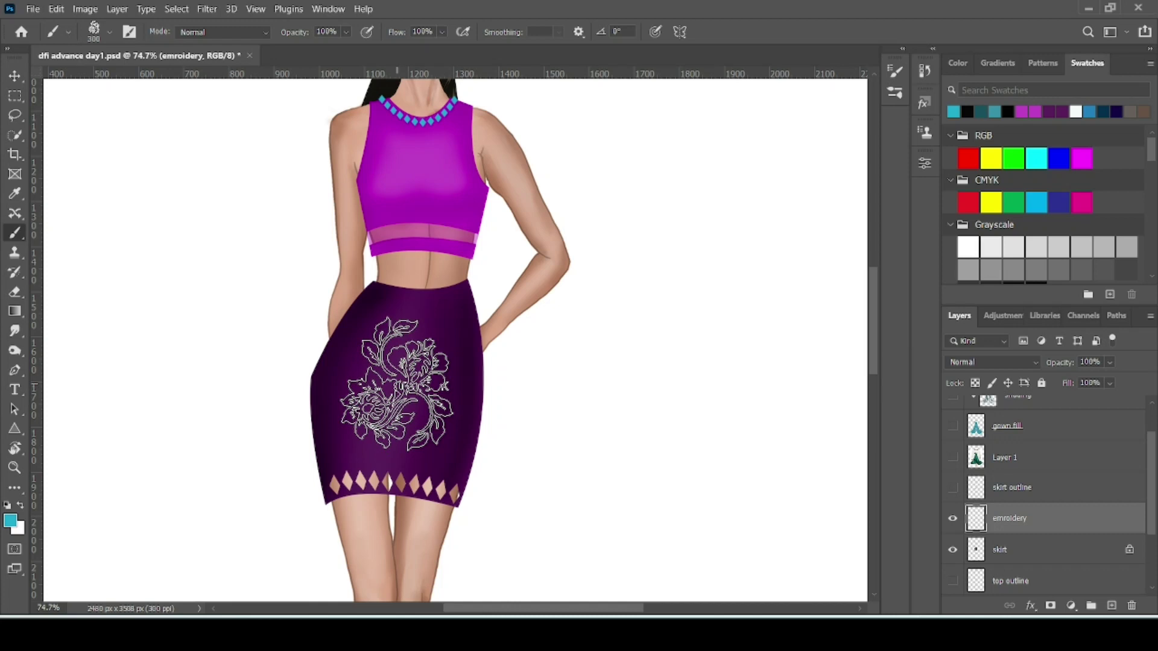
click(396, 384)
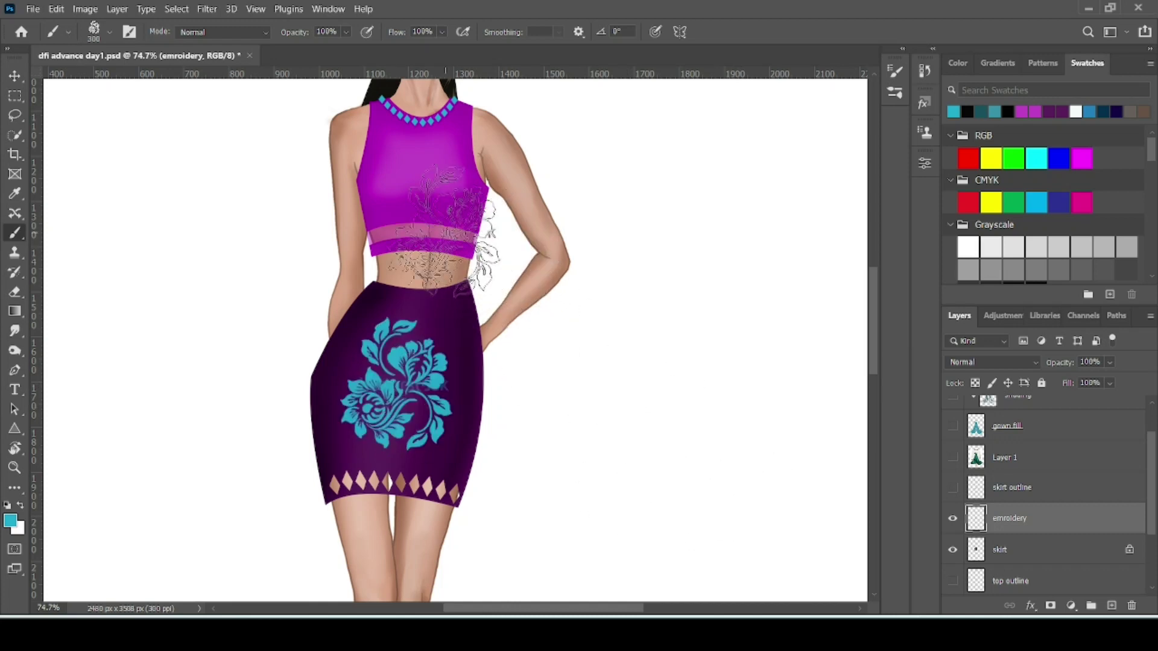
key(bracketleft)
key(bracketleft)
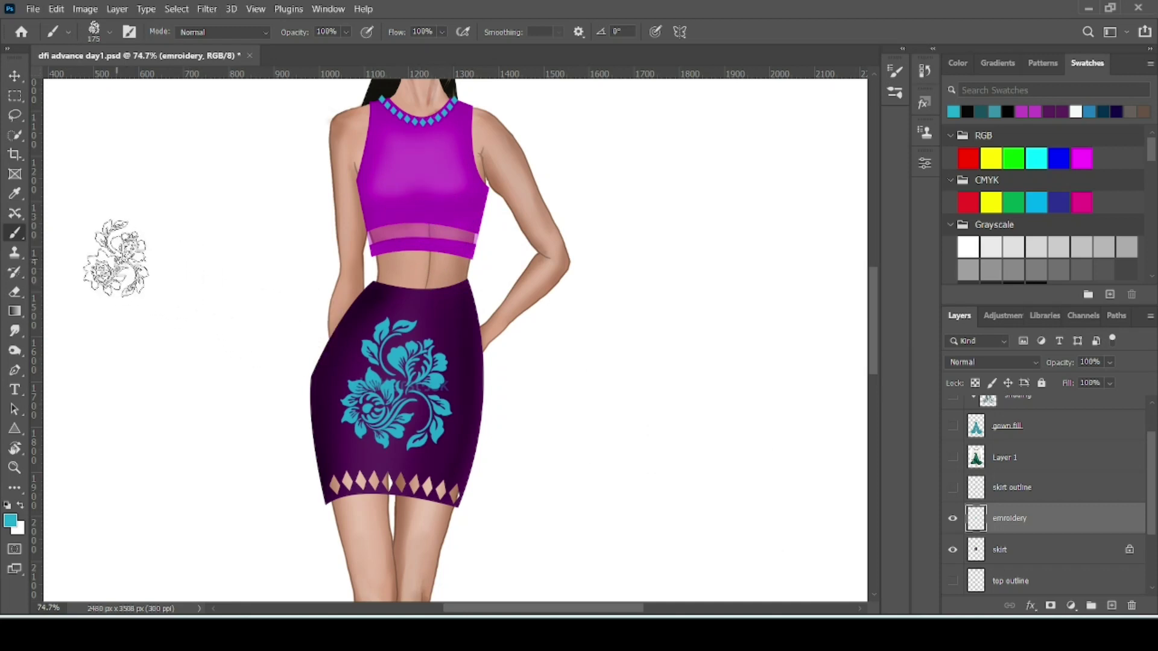
click(105, 251)
drag(105, 250, 282, 292)
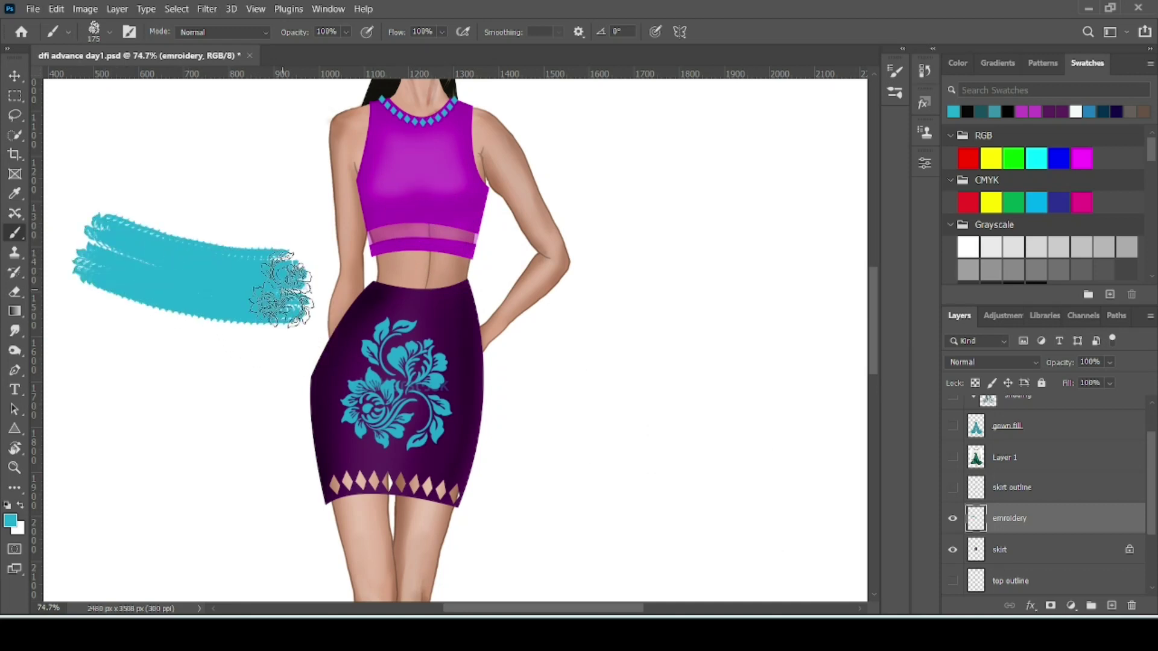
key(ctrl+z)
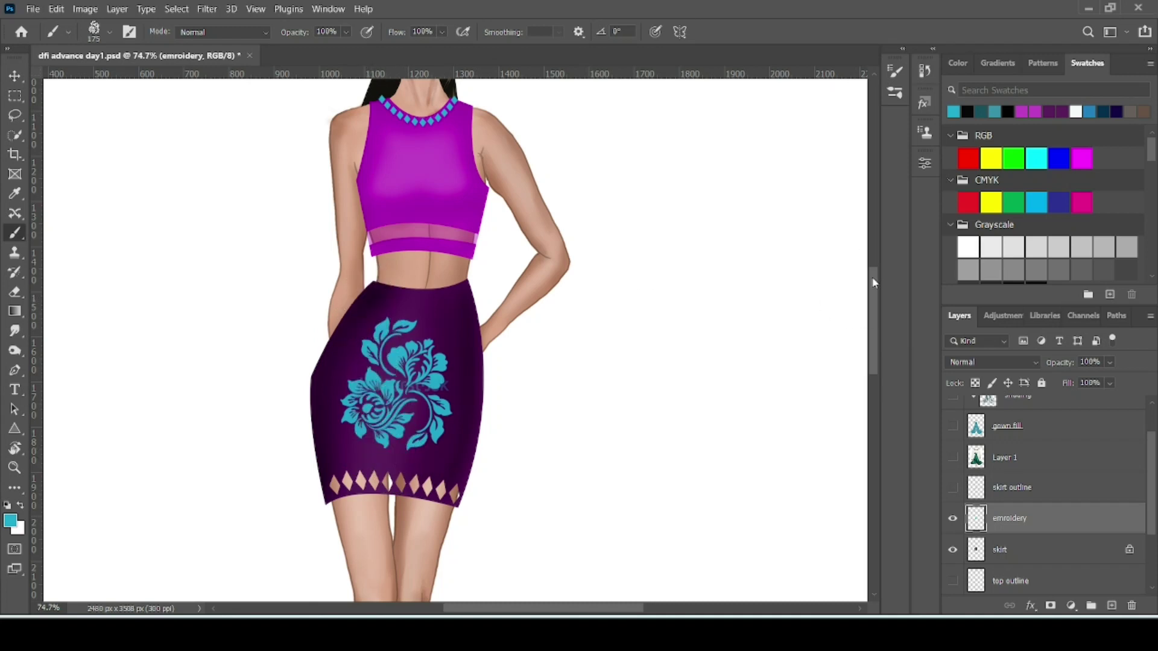
- Give the floral brush tip 143% spacing and a −82° angle in Brush Settings
click(895, 71)
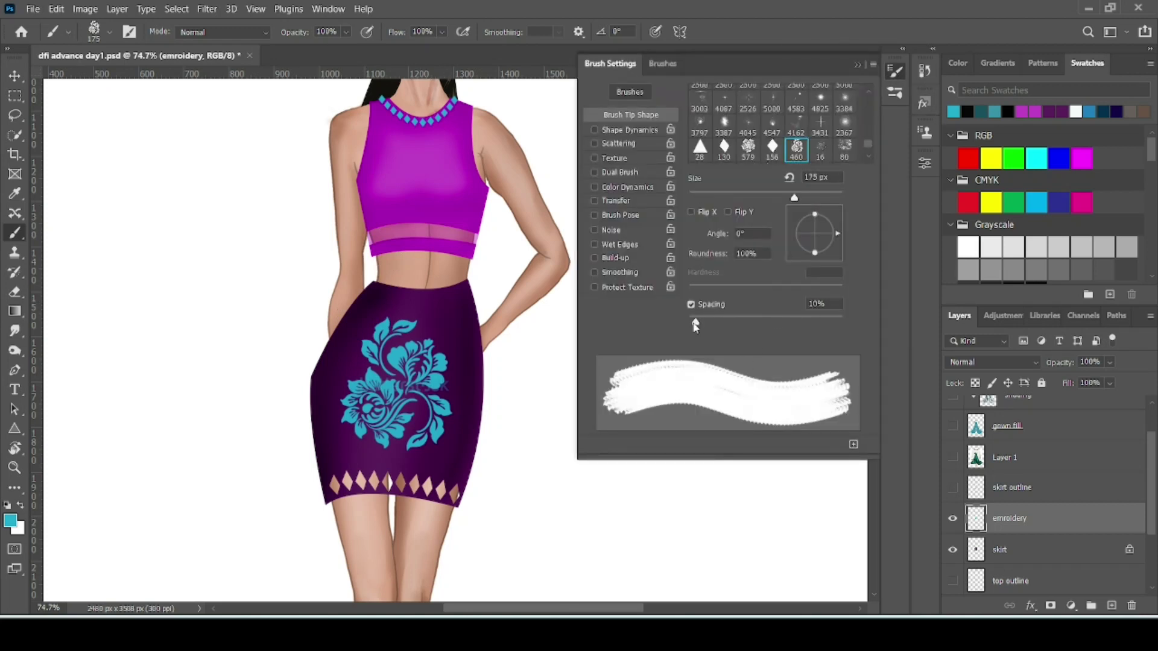
drag(695, 326, 772, 327)
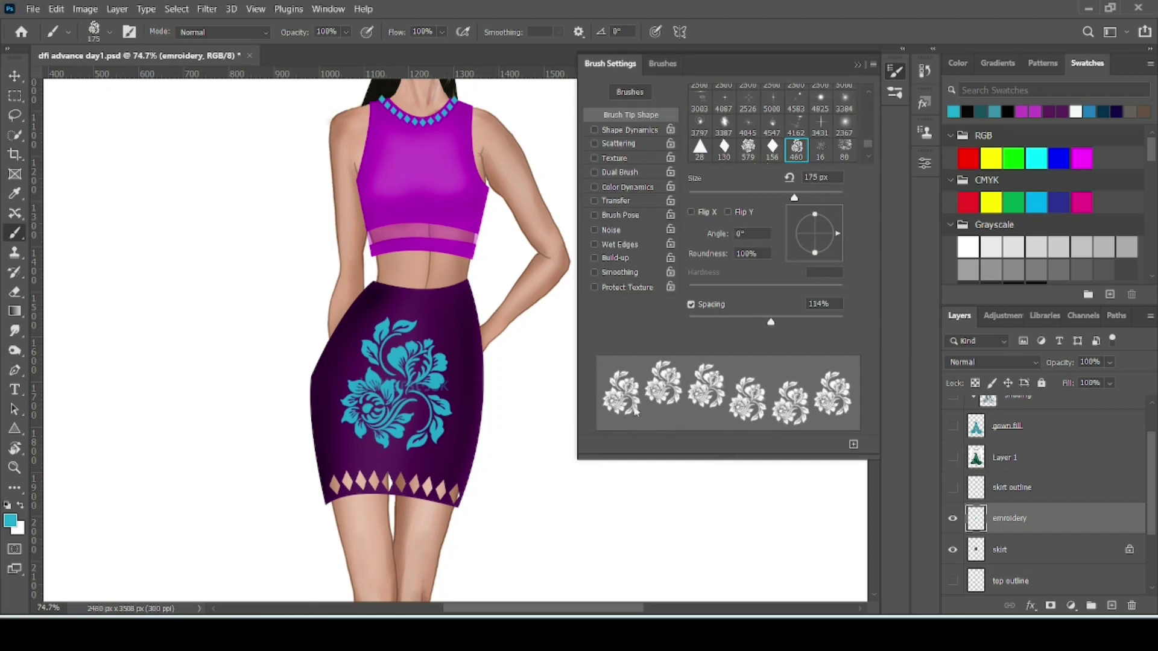
drag(772, 326, 783, 325)
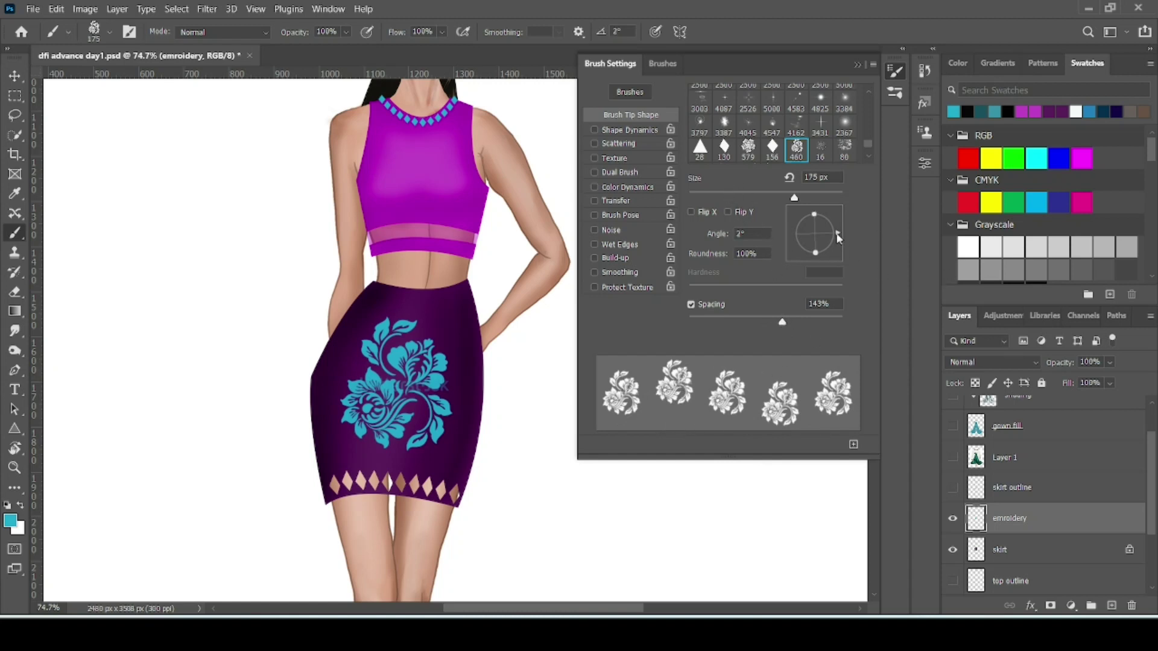
drag(837, 238, 823, 281)
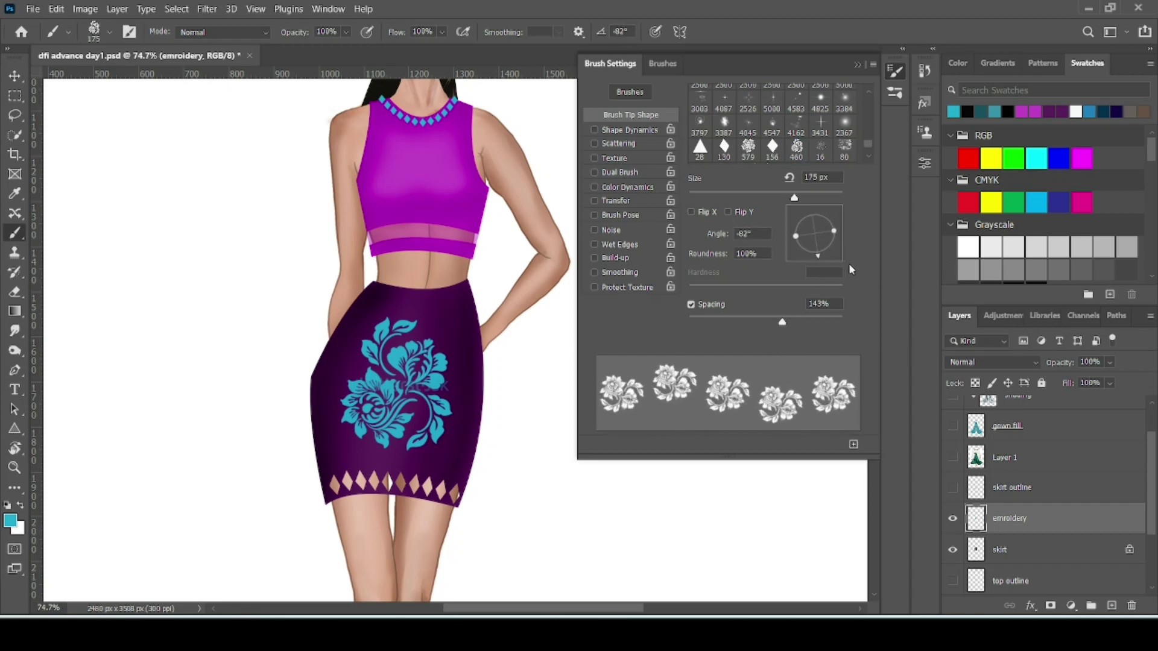
click(857, 64)
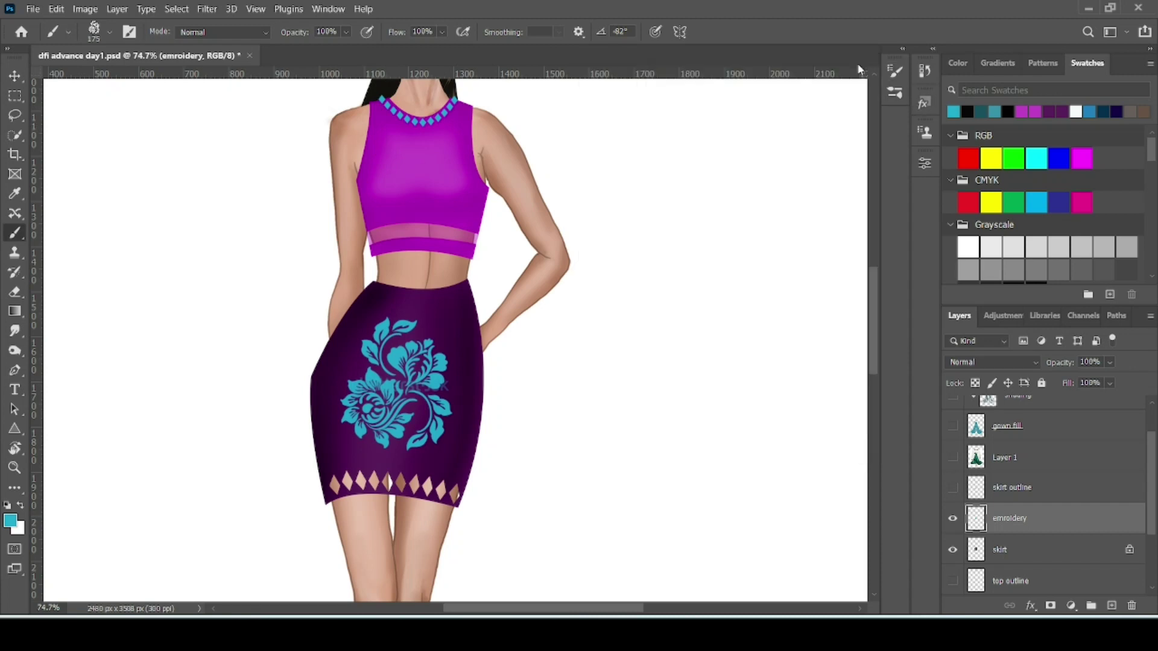
- Draw a curved Pen path across the top just above its sheer band
click(15, 370)
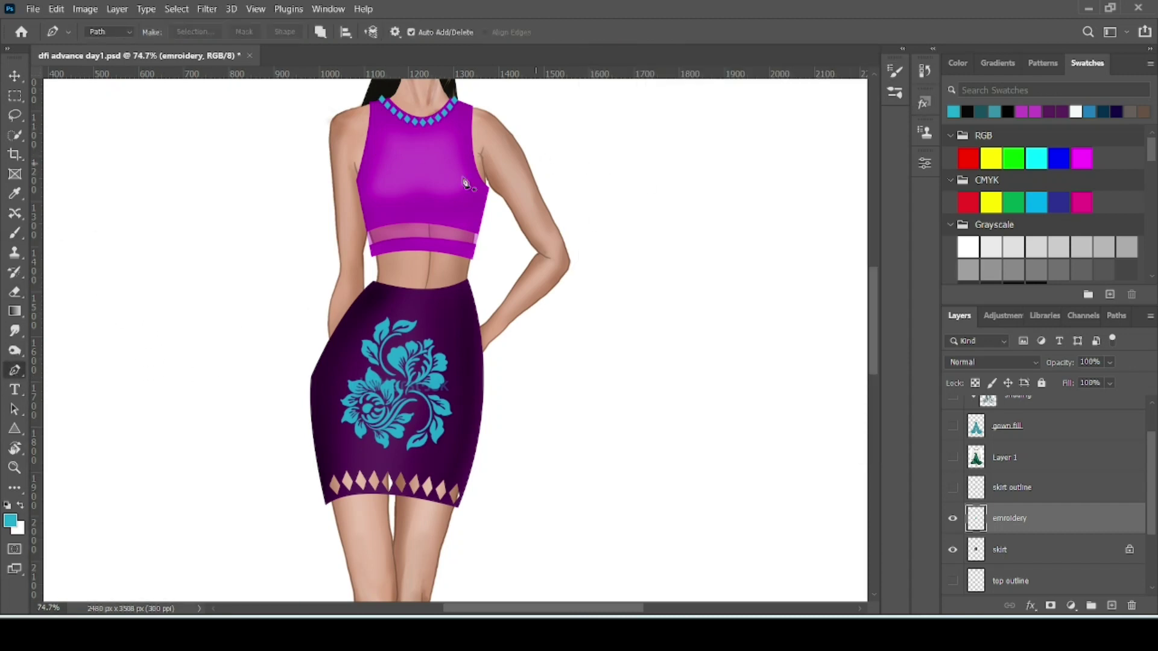
click(364, 218)
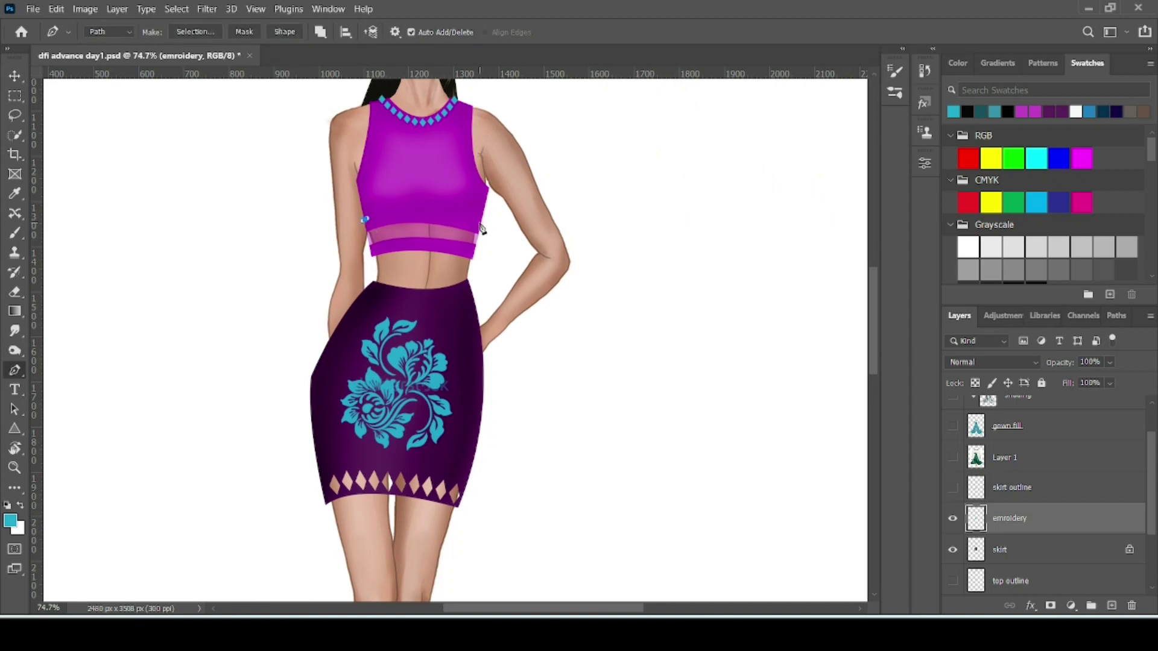
drag(479, 222, 537, 241)
key(Escape)
- Toggle the embroidery layer's visibility off and on twice to compare the design
click(951, 519)
click(952, 520)
click(952, 519)
click(952, 521)
- Save the work path as Path 3 in the Paths panel
click(1115, 316)
scroll(986, 585, down, 1)
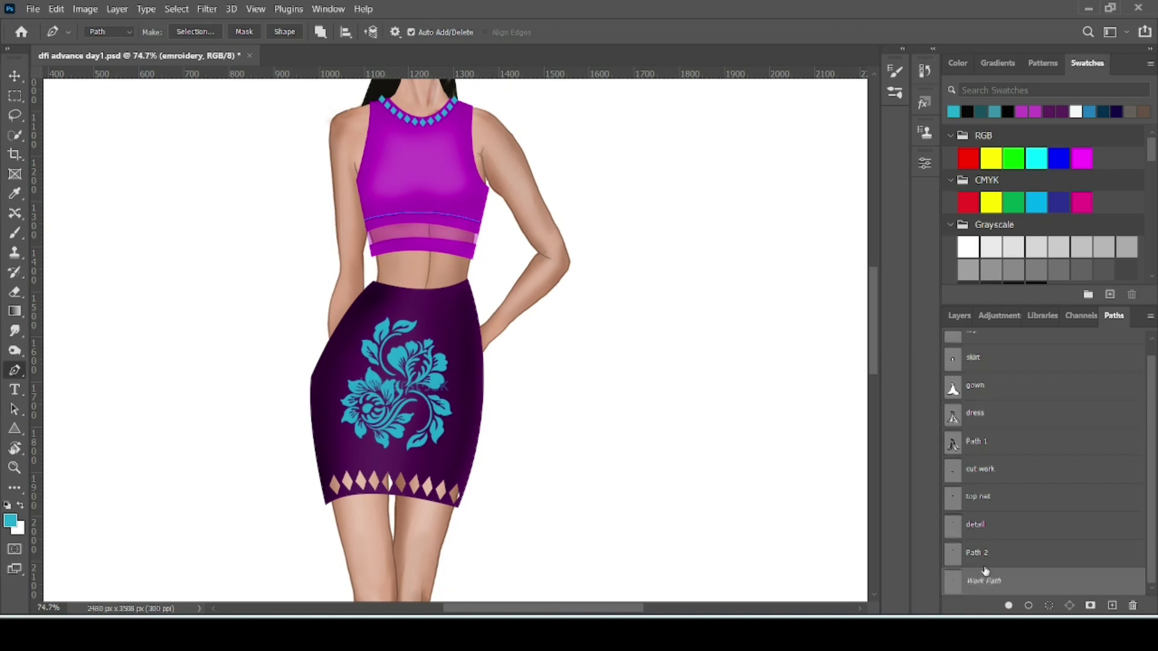
double_click(983, 581)
key(Return)
- Shrink the floral brush to 60 px and stroke Path 3 with a chain of cyan flowers
click(15, 233)
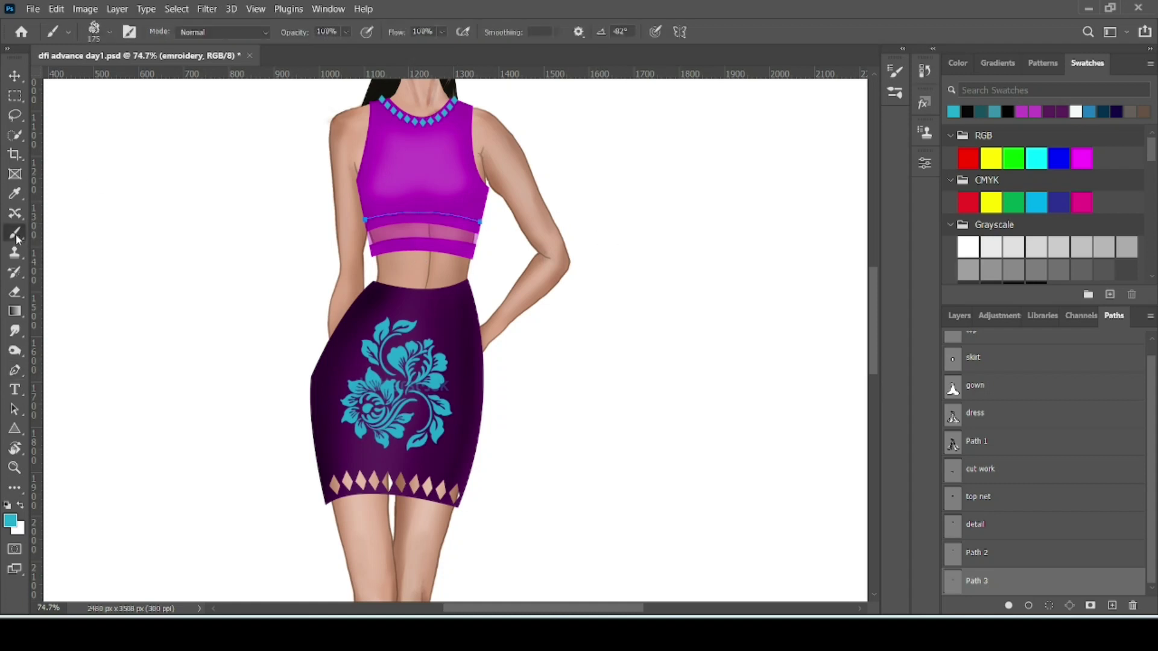
key(bracketleft)
key(bracketleft)
key(bracketleft)
key(bracketleft)
key(bracketleft)
key(bracketleft)
key(bracketleft)
key(bracketleft)
key(bracketleft)
key(bracketleft)
click(1029, 605)
scroll(398, 244, up, 3)
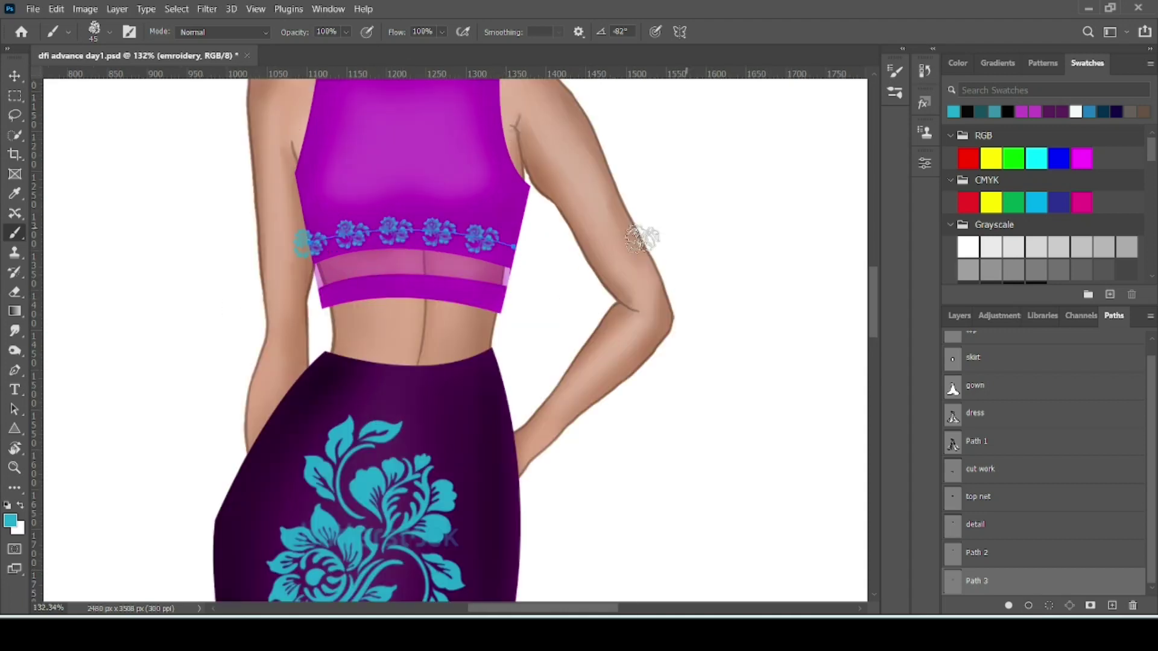
scroll(408, 419, down, 3)
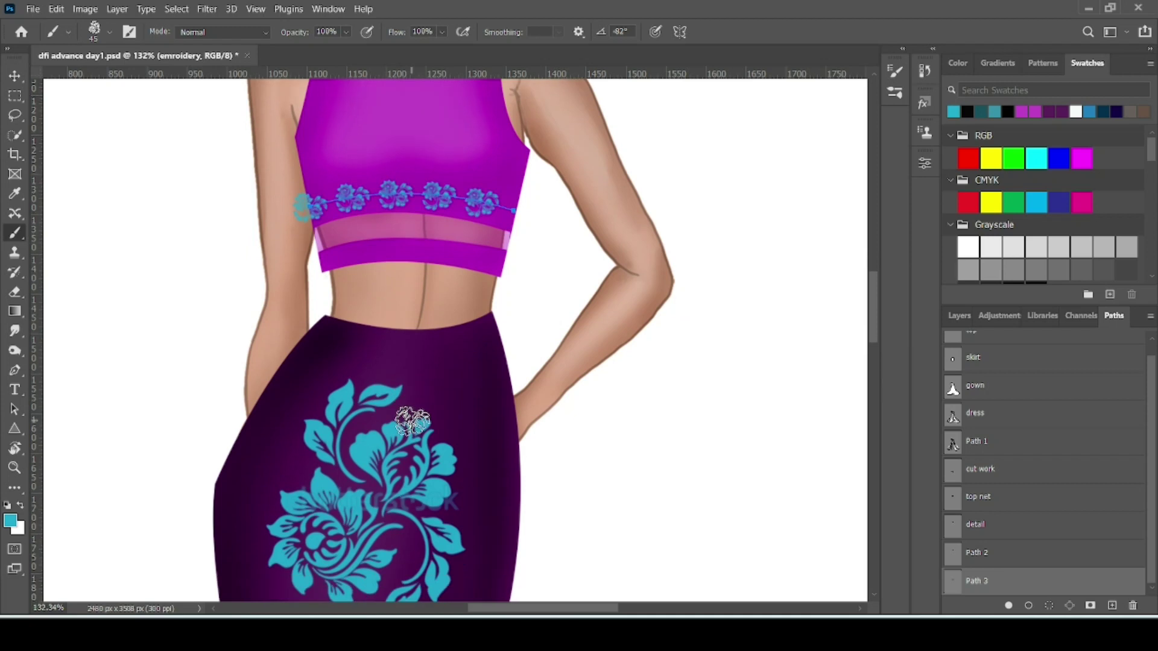
scroll(415, 418, down, 3)
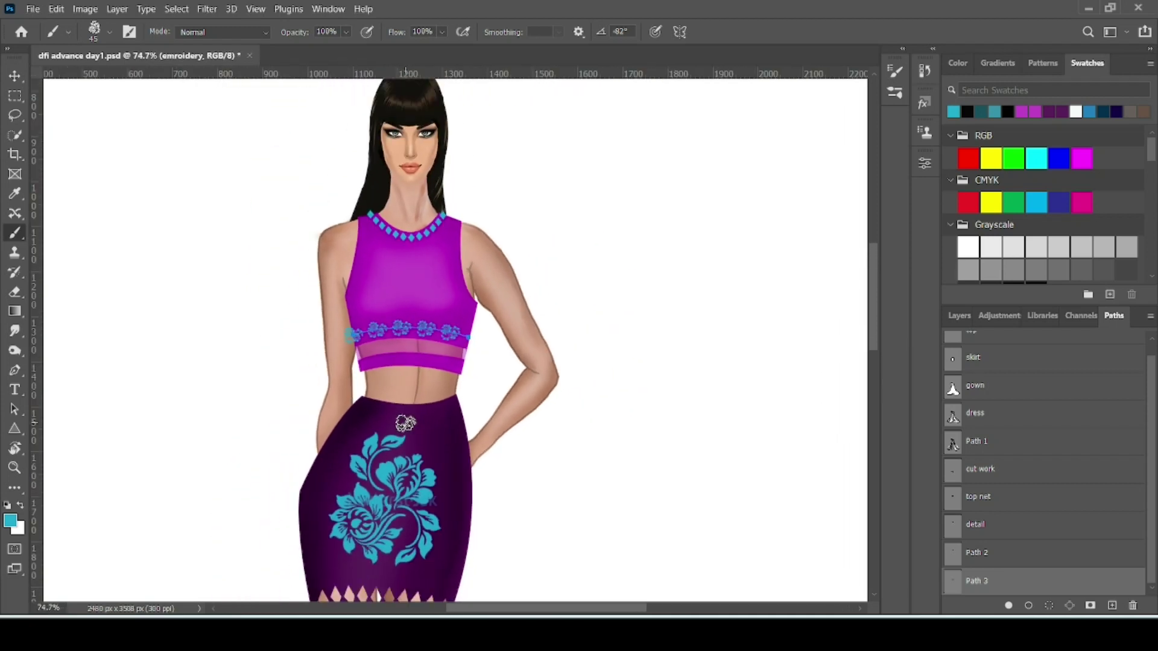
- Return to the Layers panel and scroll through the layer list
click(960, 315)
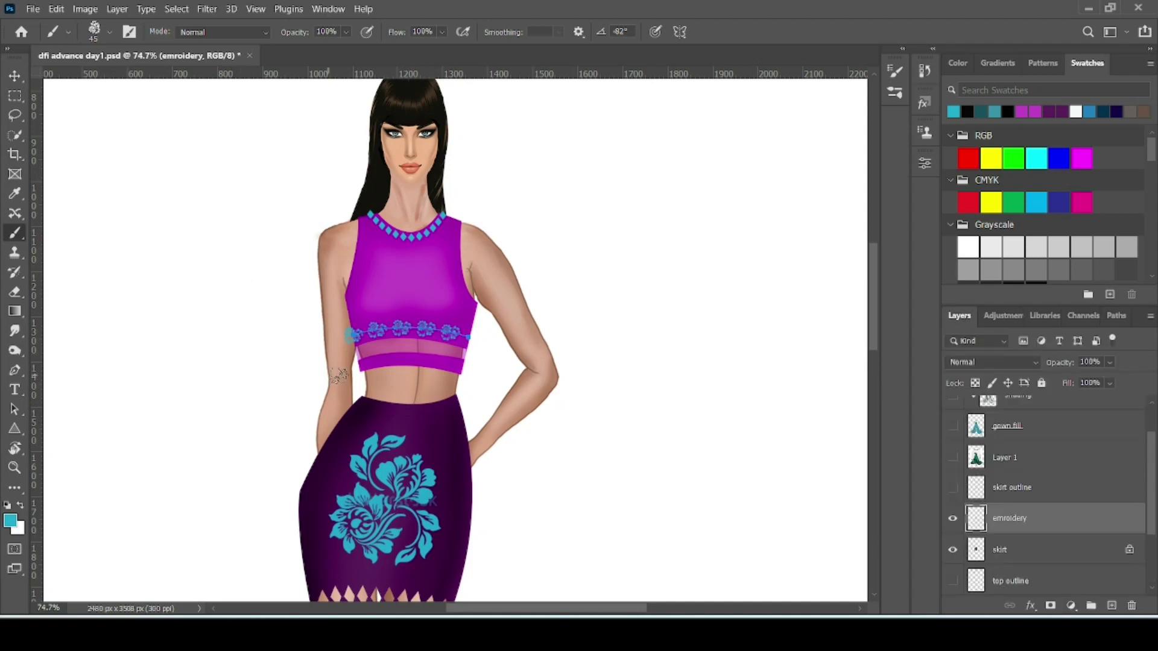
scroll(341, 371, up, 5)
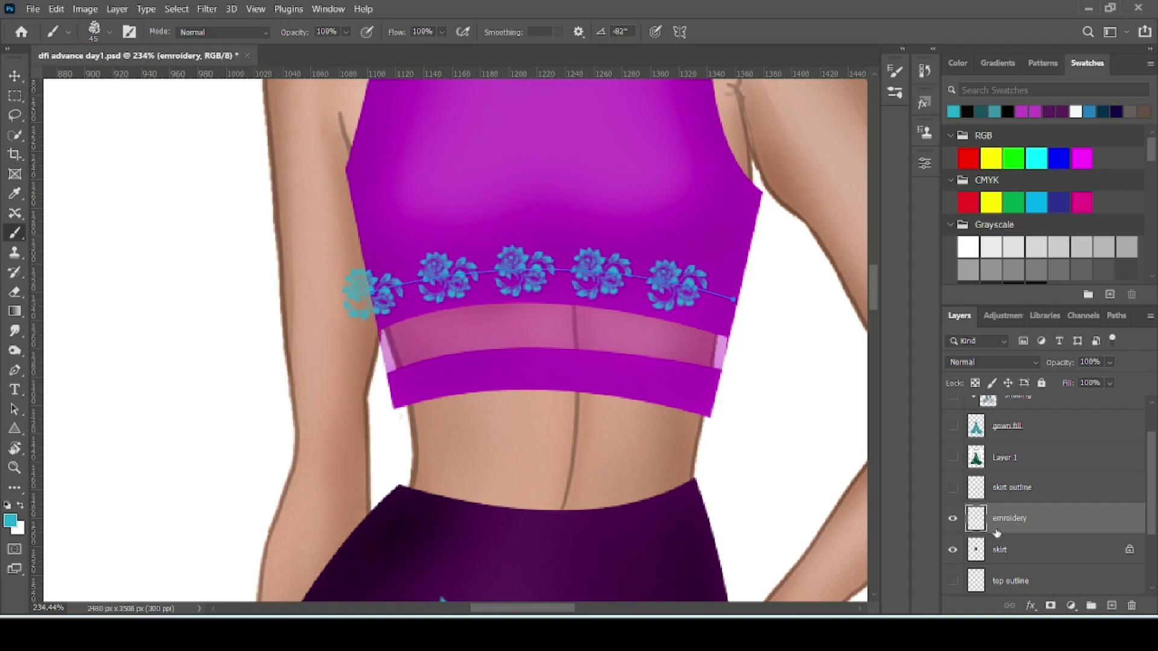
scroll(1018, 525, down, 3)
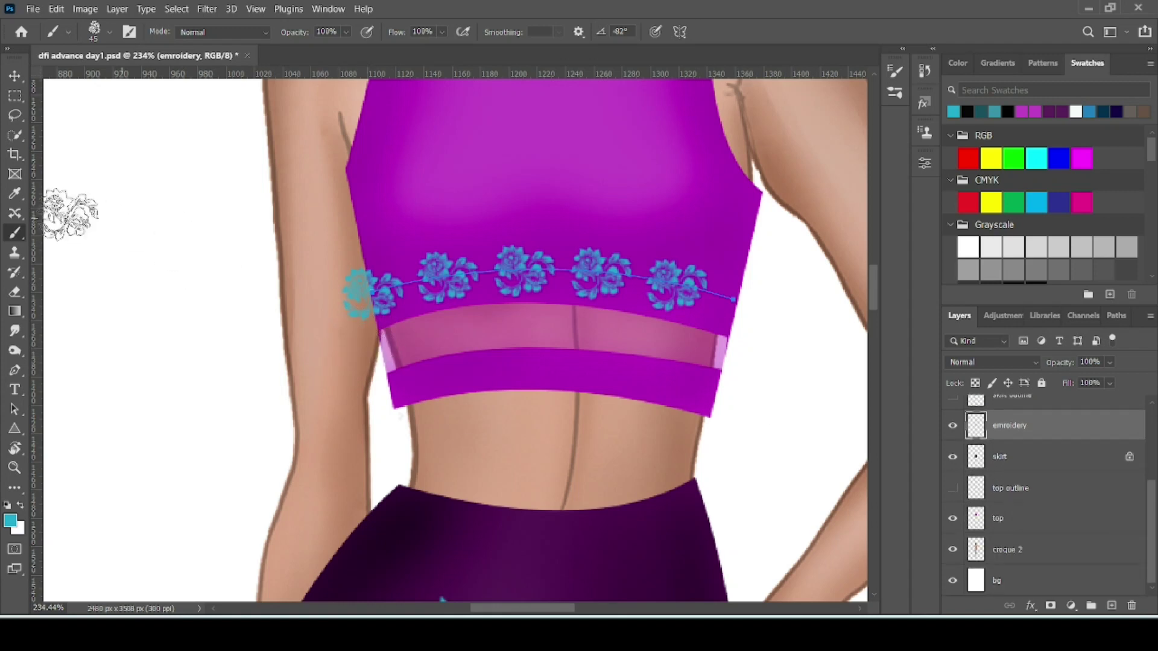
- Erase the cyan blob by the left arm with the Eraser at 100% opacity
click(15, 292)
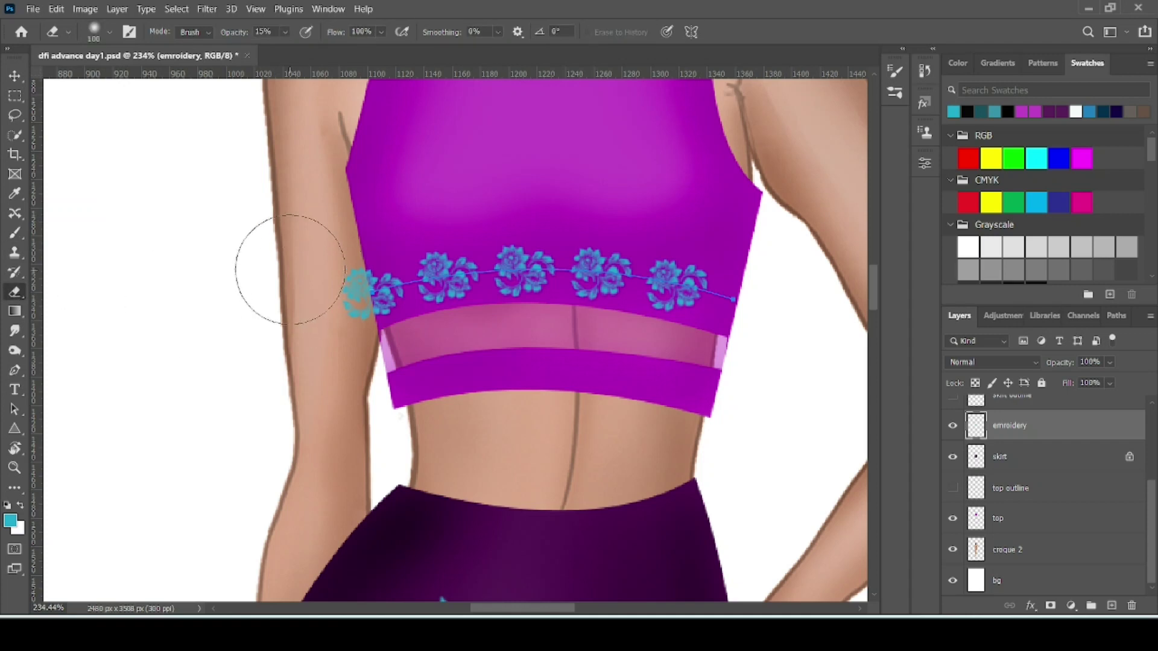
click(285, 32)
drag(289, 49, 407, 69)
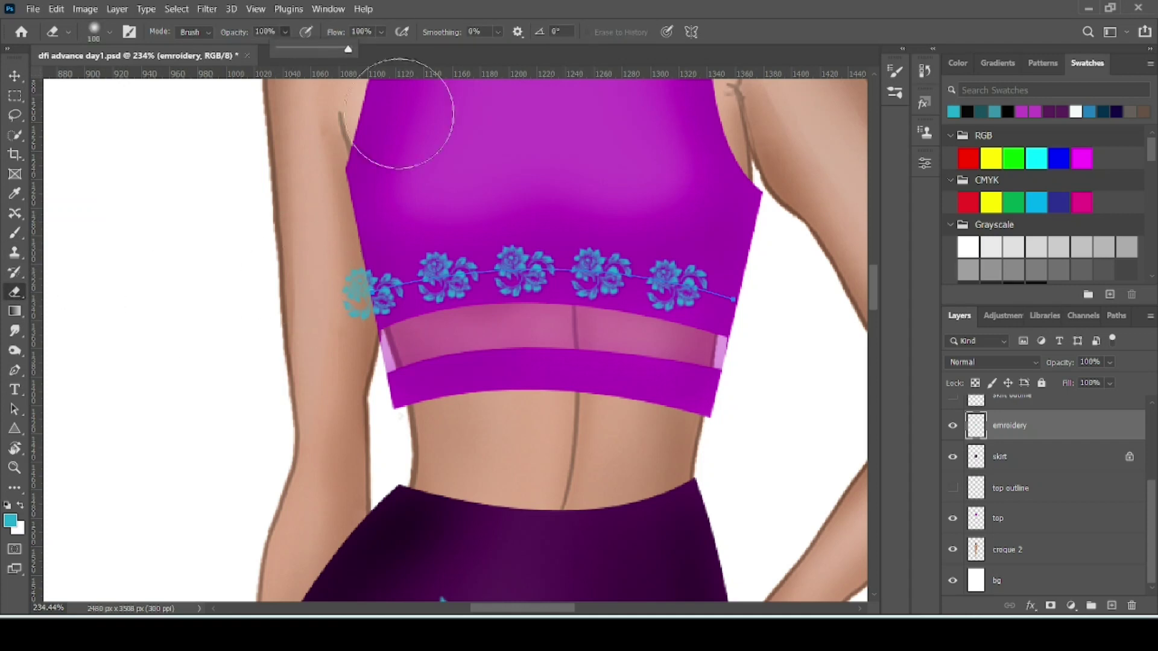
click(281, 262)
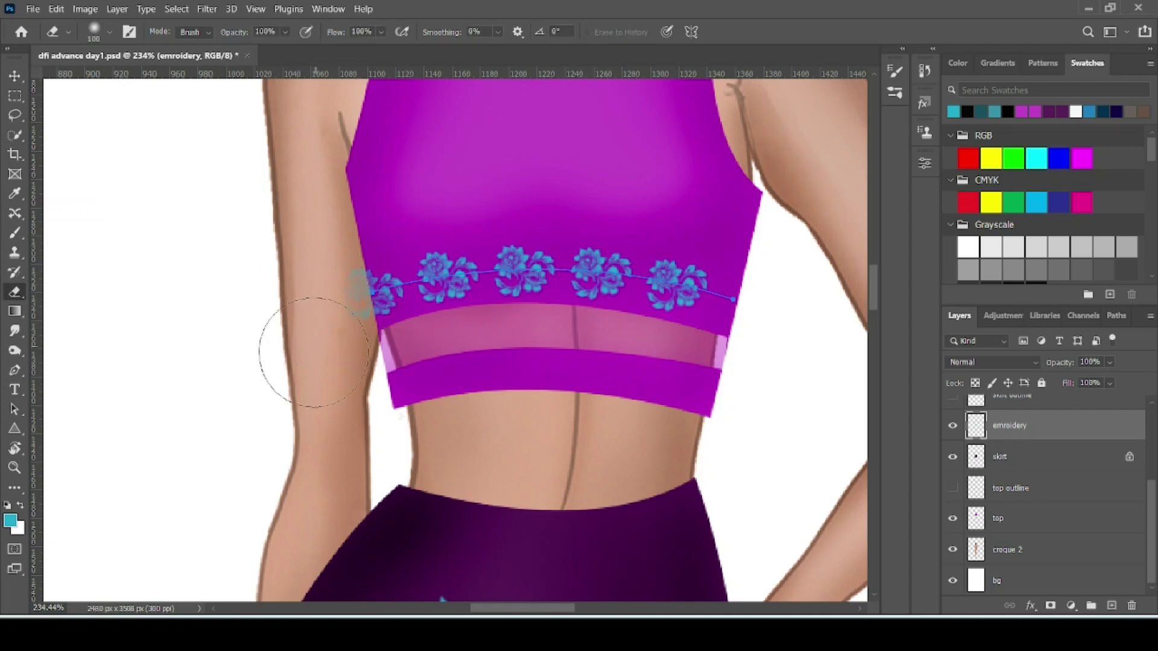
- Give the eraser a Hard Round tip found by searching the presets for 'hard'
click(110, 34)
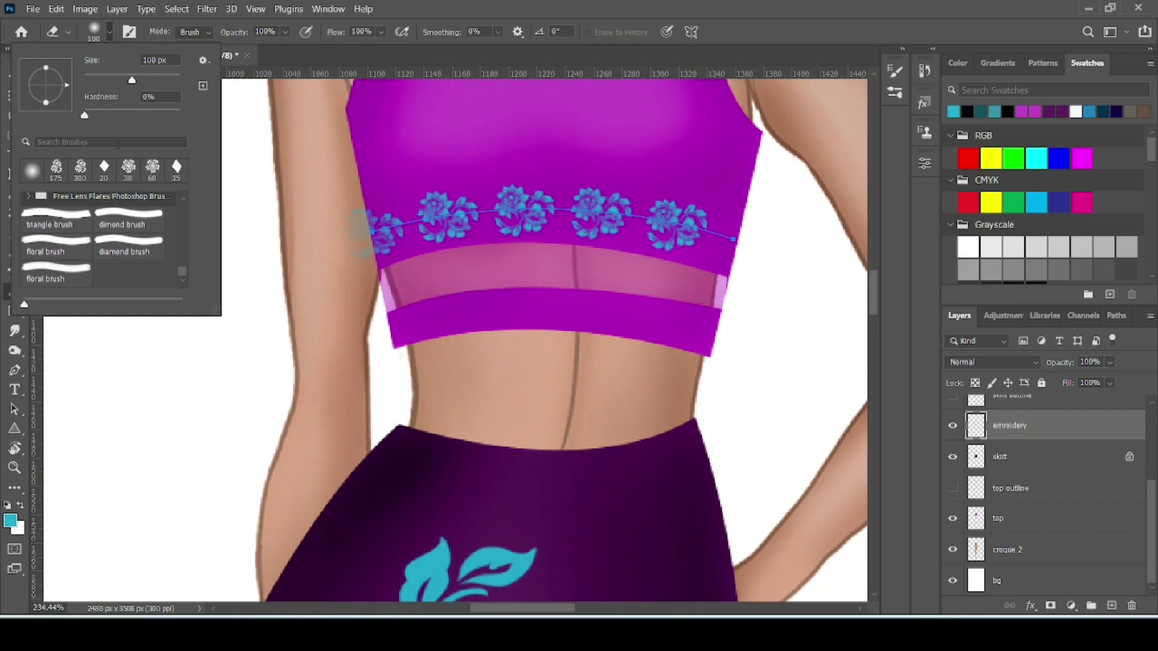
click(123, 142)
text(hard)
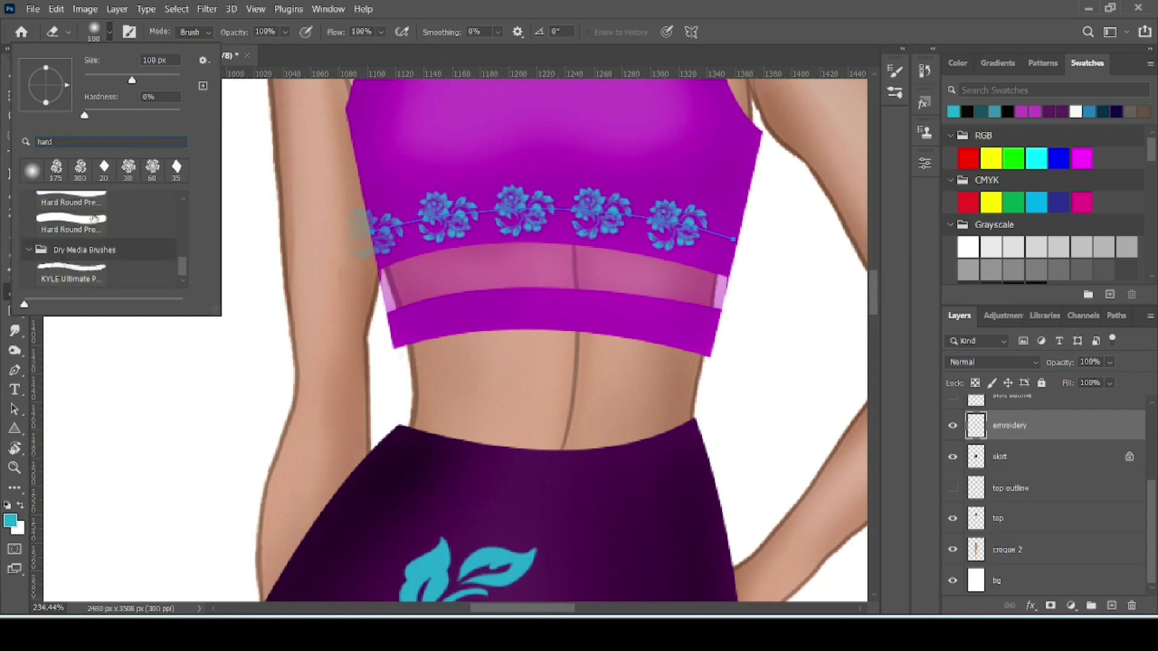
click(73, 229)
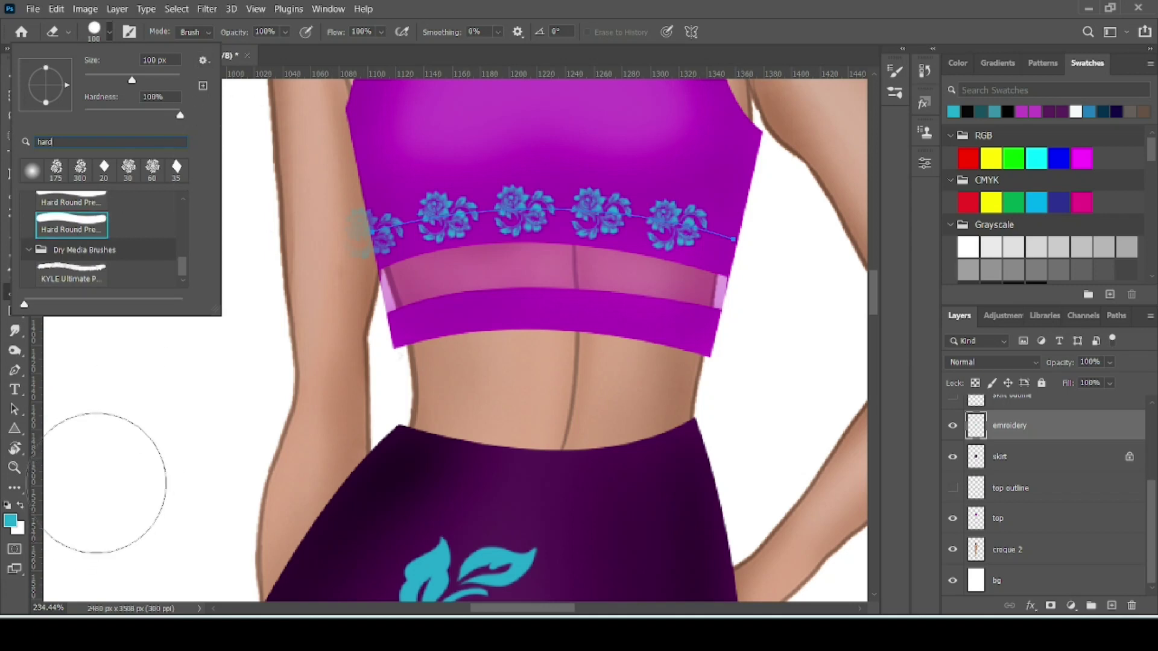
click(135, 465)
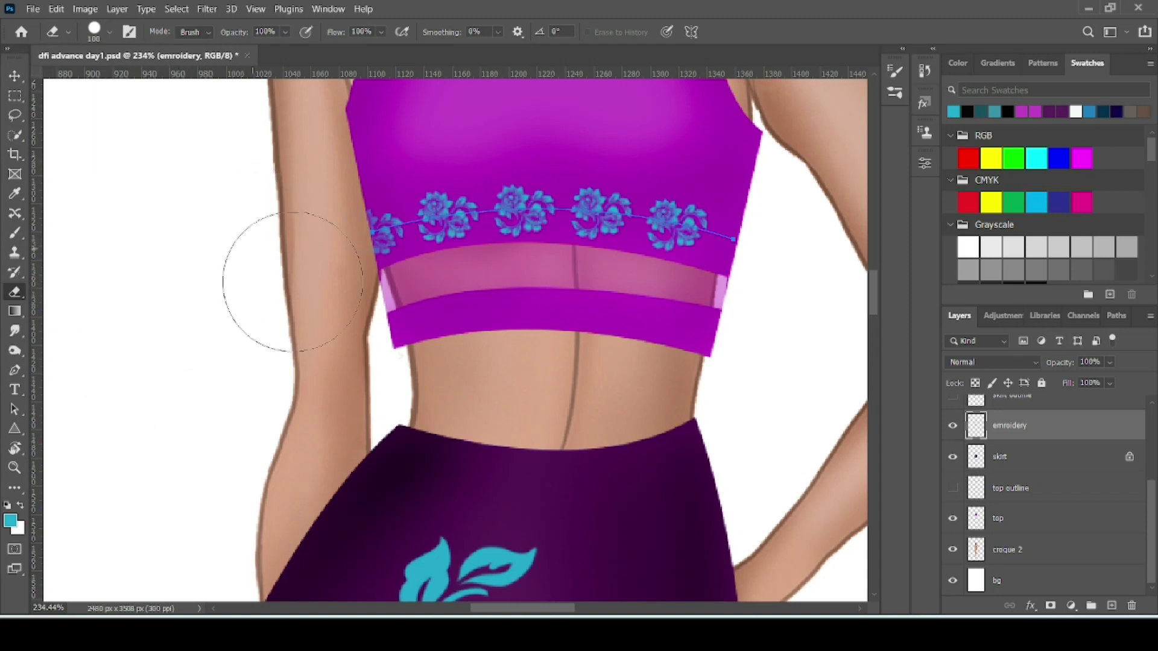
scroll(199, 311, down, 3)
scroll(199, 321, down, 4)
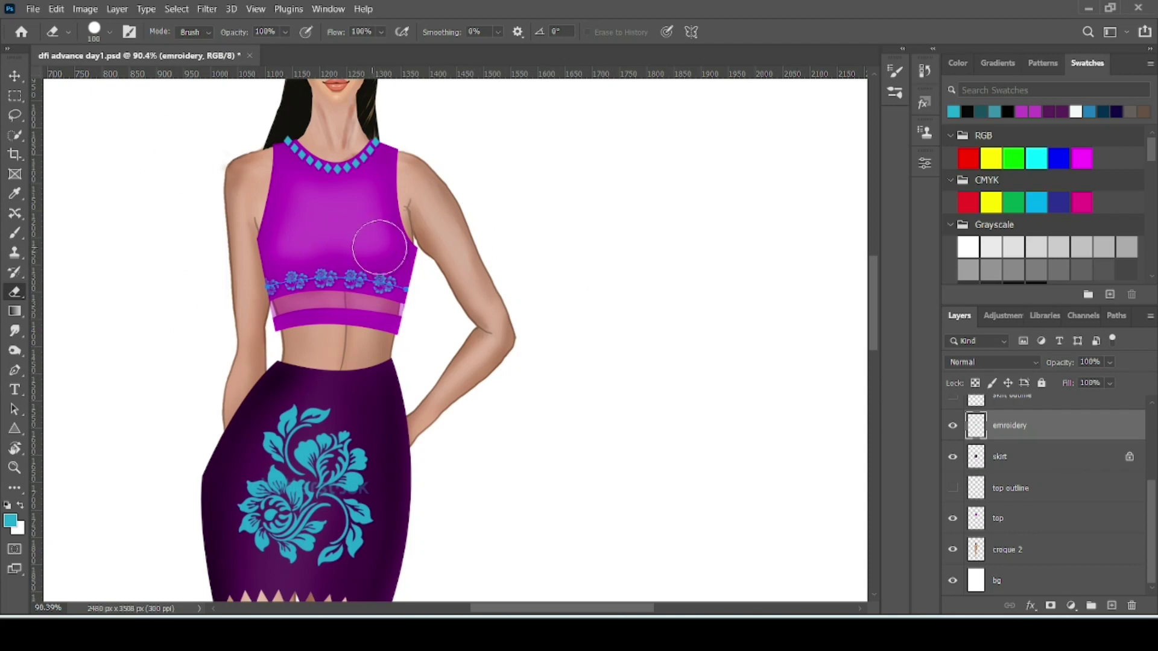
- Move the emroidery layer above the top layer and clip it to the top with Alt-click
scroll(316, 254, up, 3)
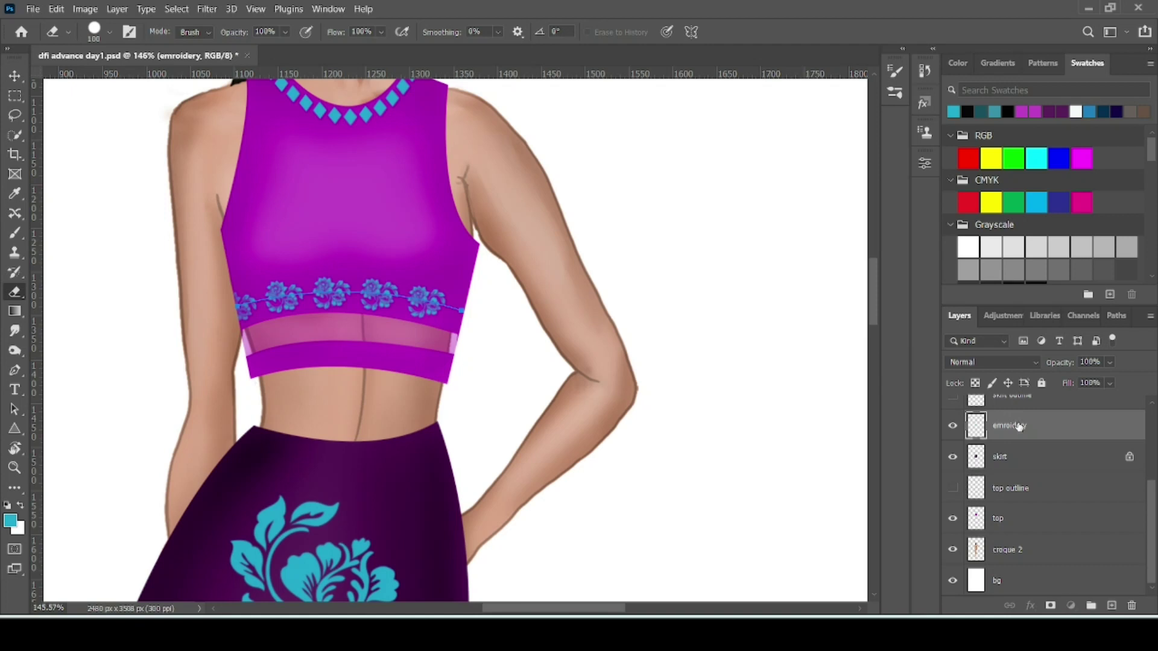
drag(1018, 427, 1018, 498)
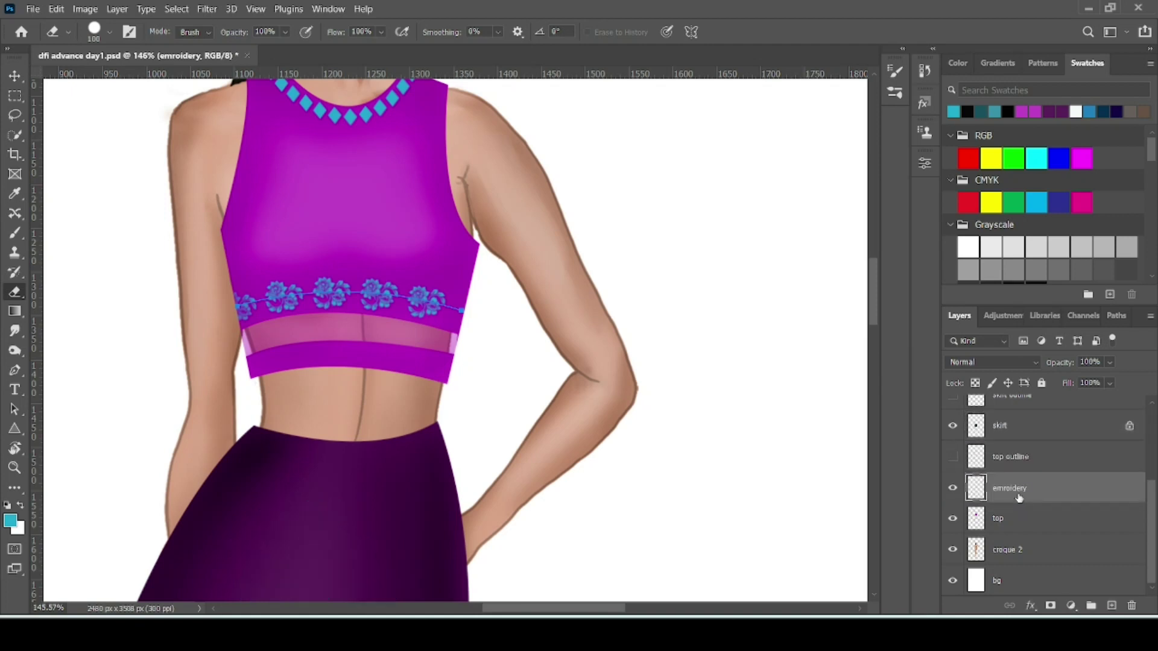
click(951, 521)
click(951, 521)
alt+click(992, 501)
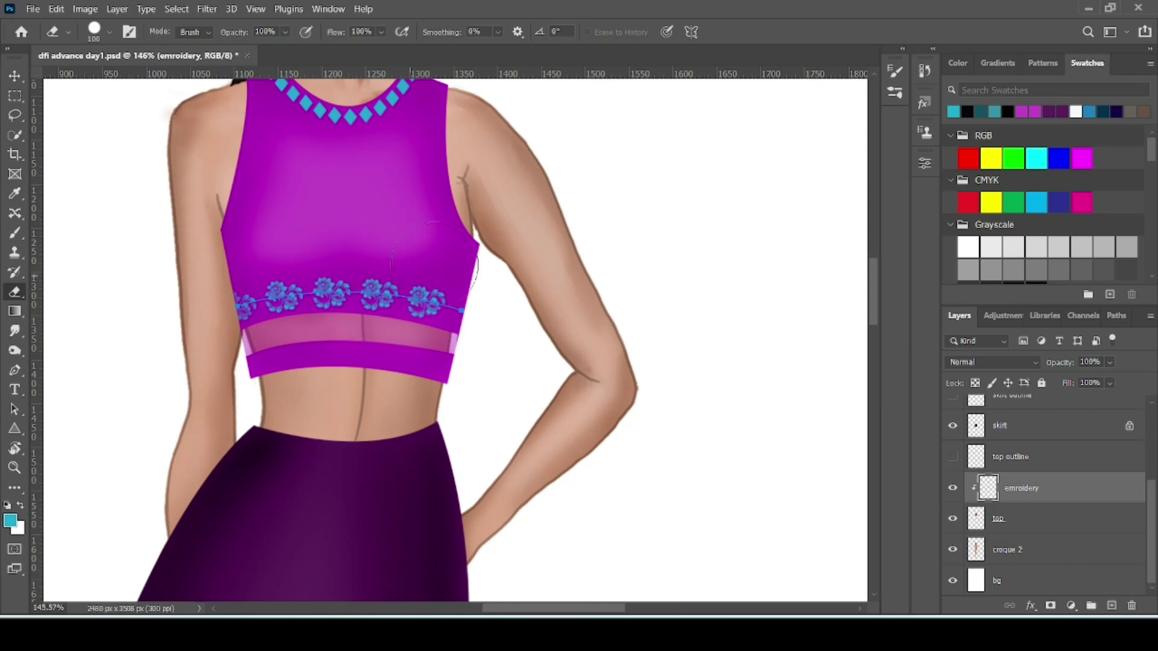
- Paint and stamp scattered floral motifs across the top, then undo the stray stamps
scroll(287, 254, up, 2)
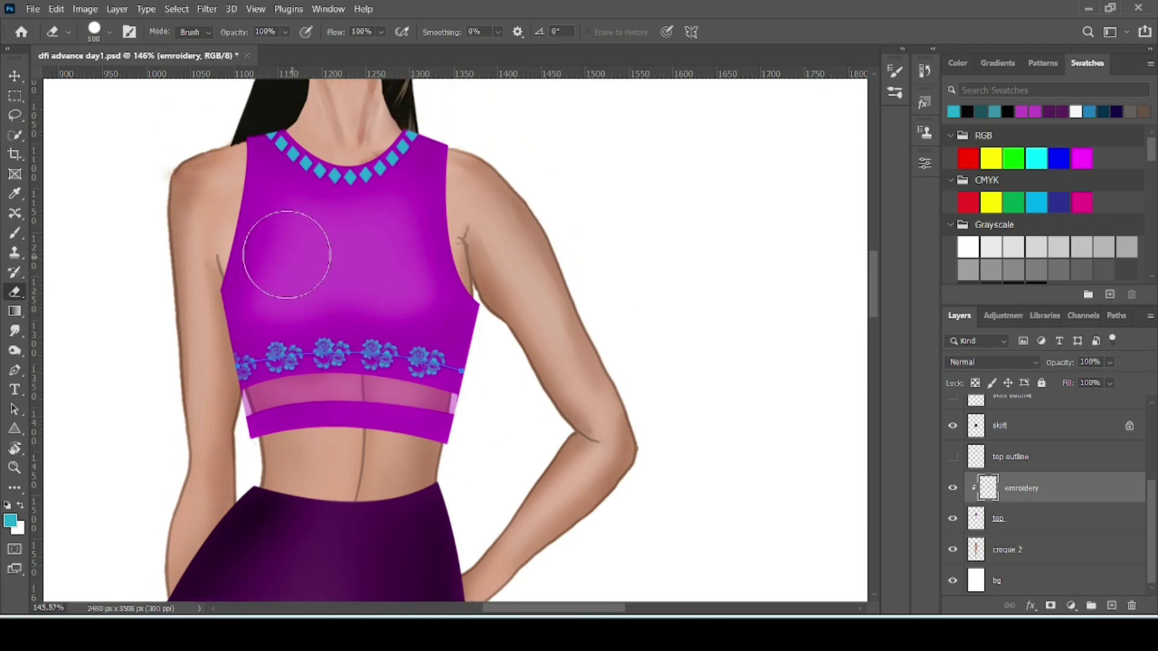
scroll(286, 255, up, 1)
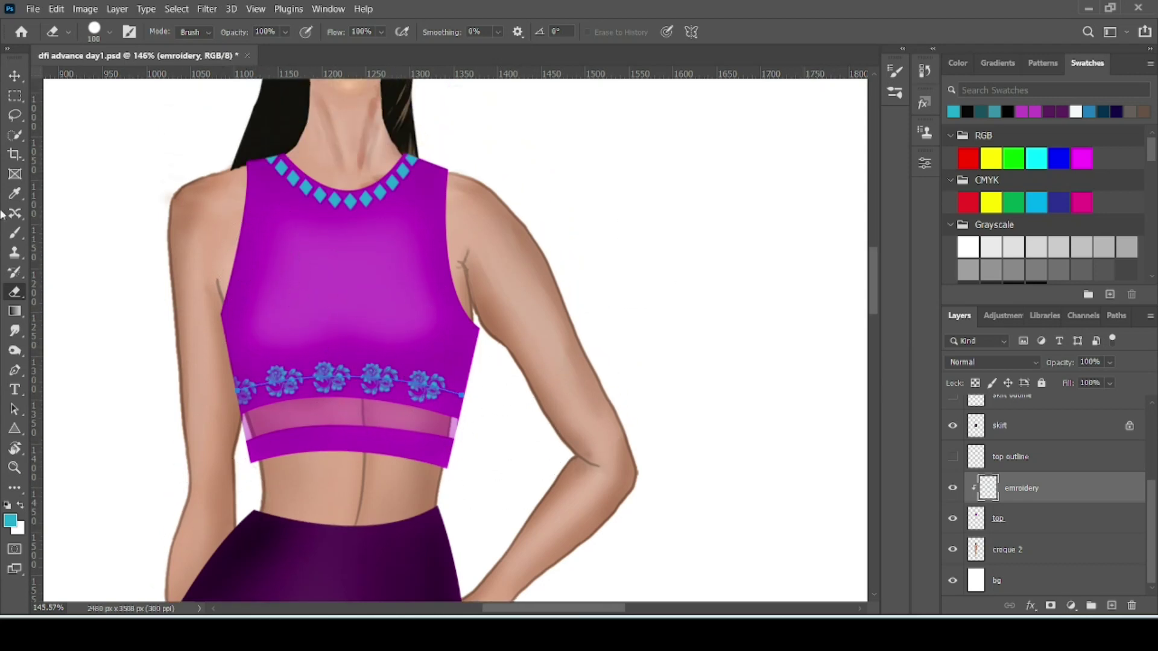
click(15, 232)
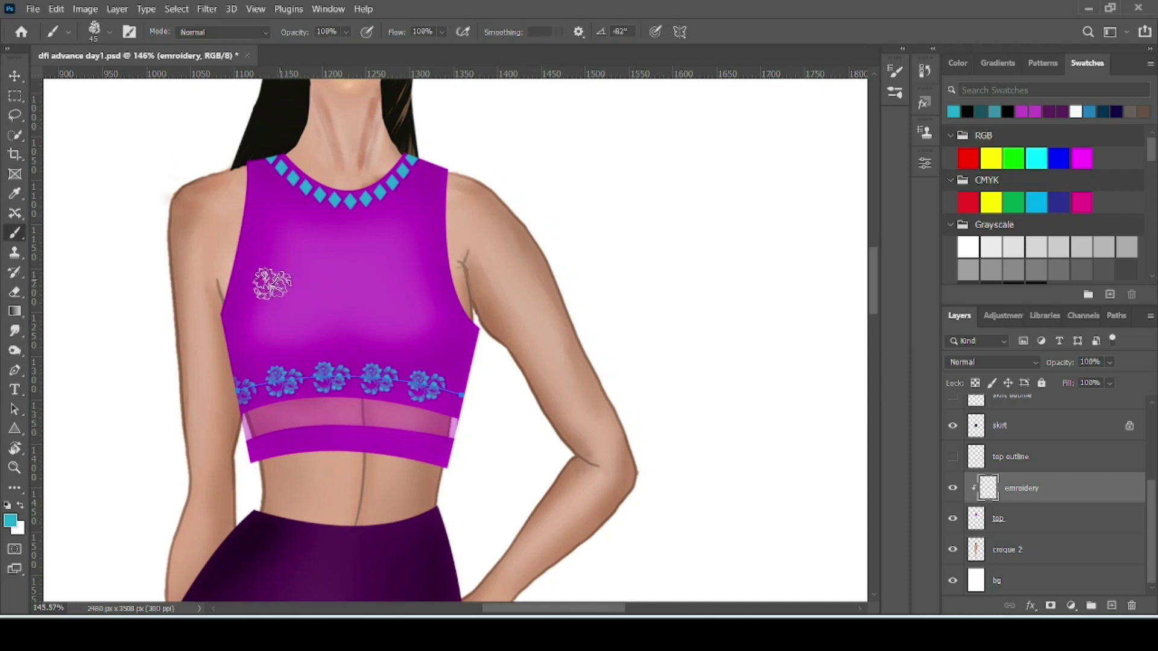
mouse_move(266, 273)
mouse_down()
mouse_move(316, 336)
mouse_move(465, 347)
mouse_up()
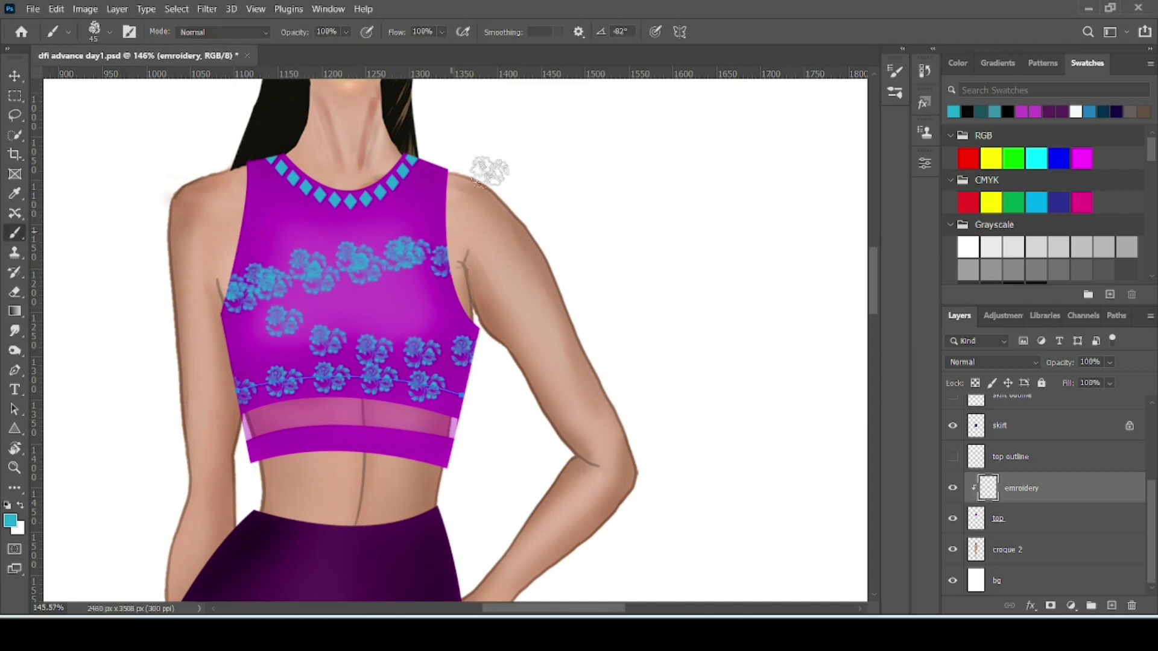
click(365, 208)
click(259, 205)
click(295, 233)
click(409, 320)
click(443, 224)
click(431, 347)
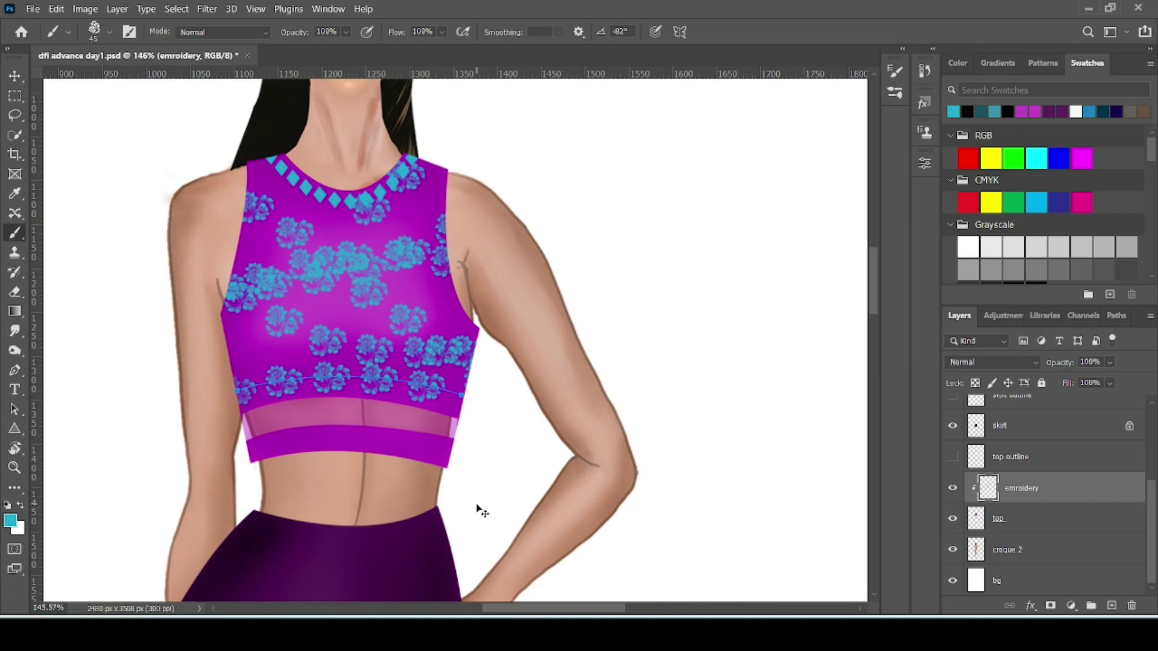
key(ctrl+z)
key(ctrl+z)
key(ctrl+z)
key(ctrl+z)
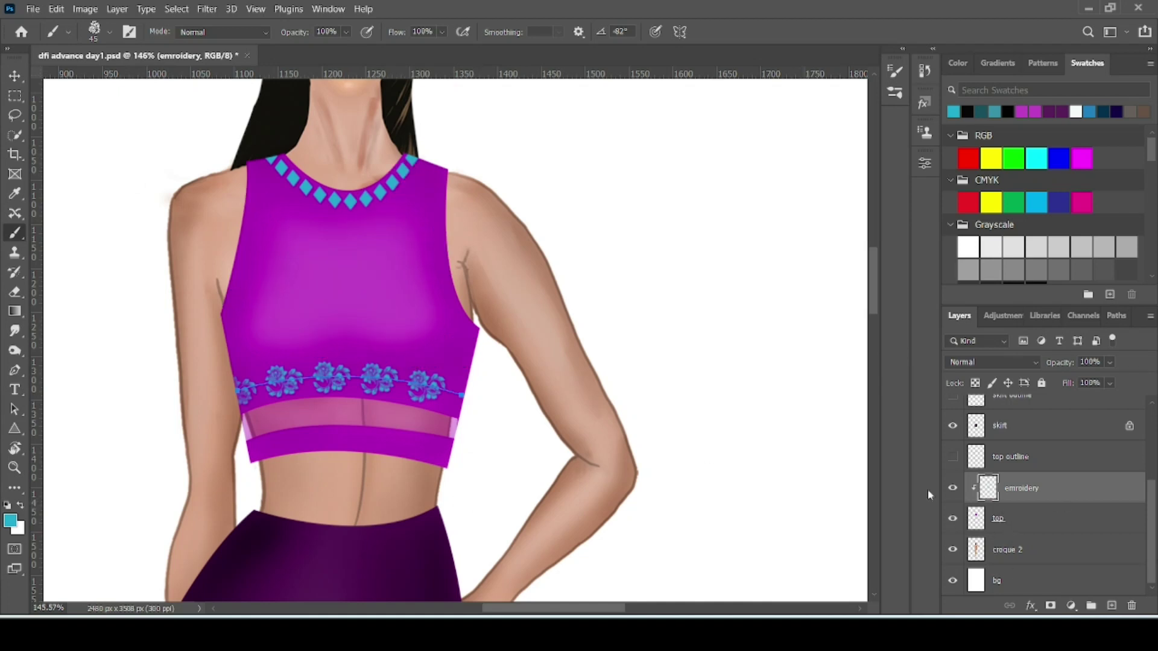
- Paint three flower rows: above the waist border, across the upper top, near the neckline
drag(253, 349, 410, 356)
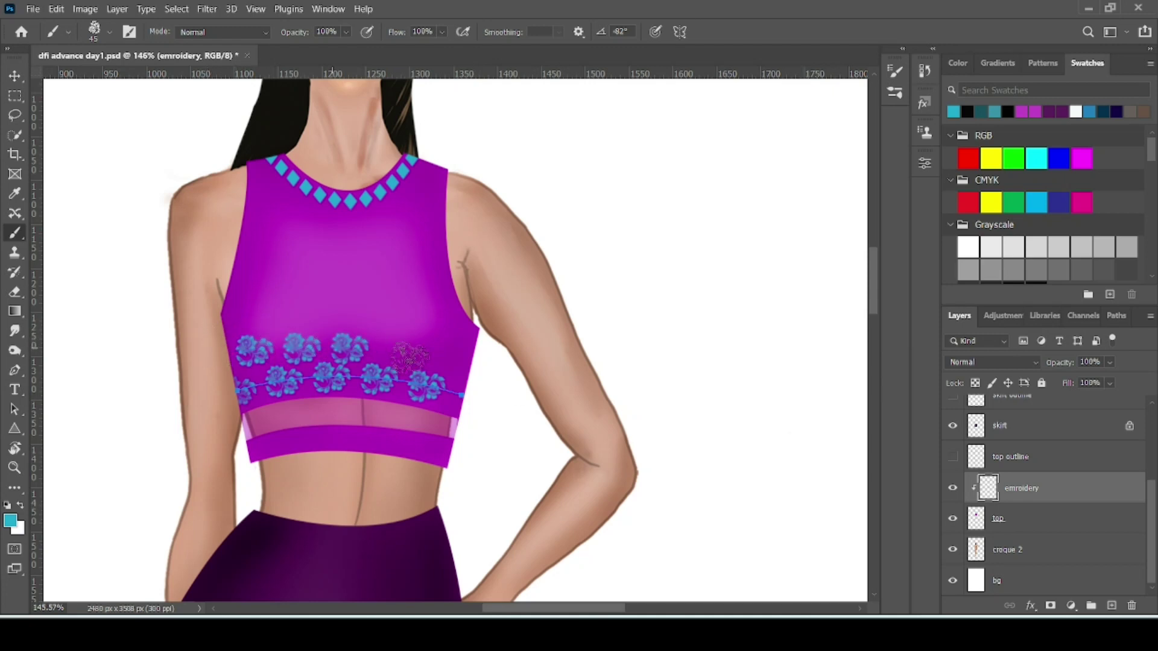
mouse_move(235, 280)
mouse_down()
mouse_move(392, 278)
mouse_move(509, 318)
mouse_up()
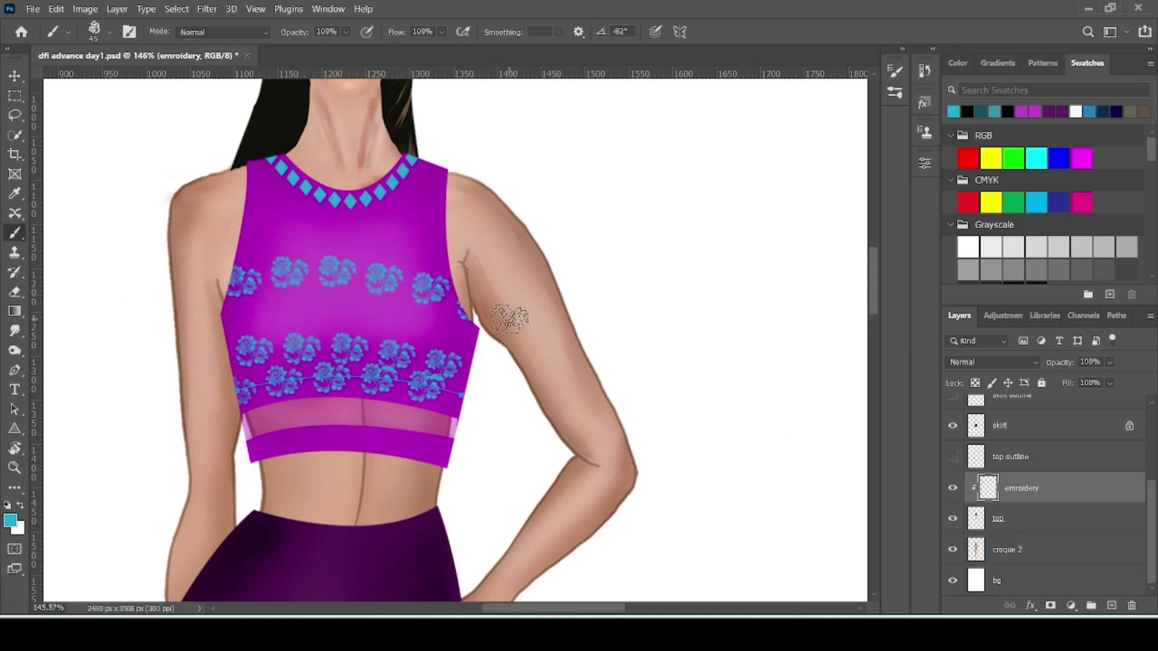
drag(206, 220, 474, 228)
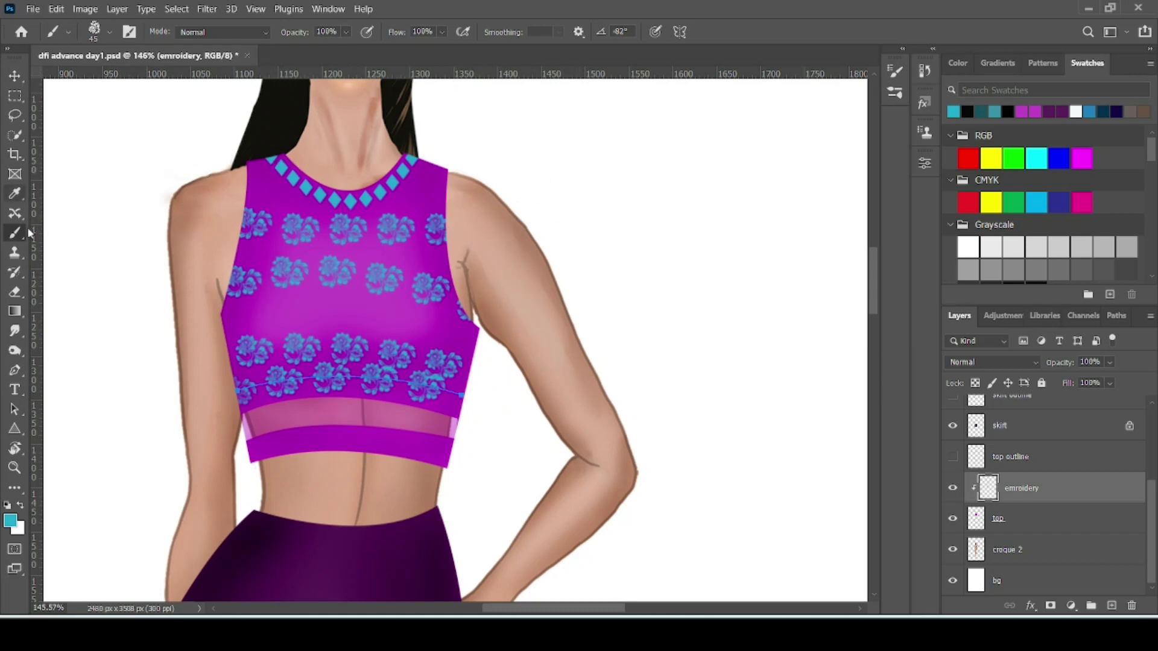
scroll(163, 288, down, 5)
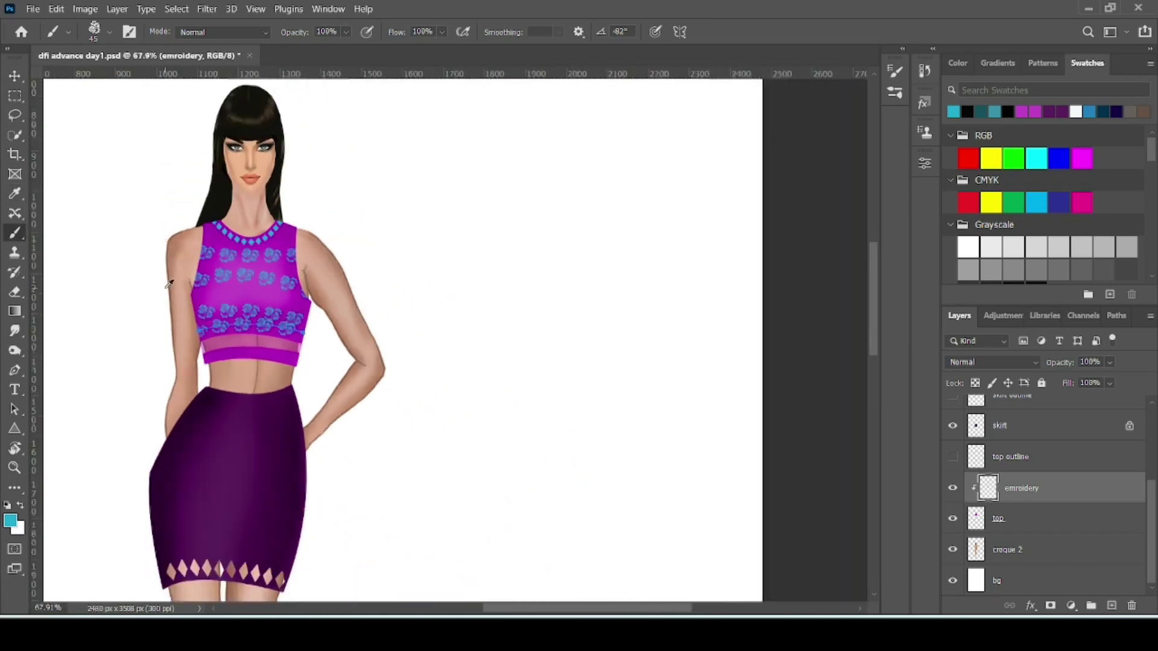